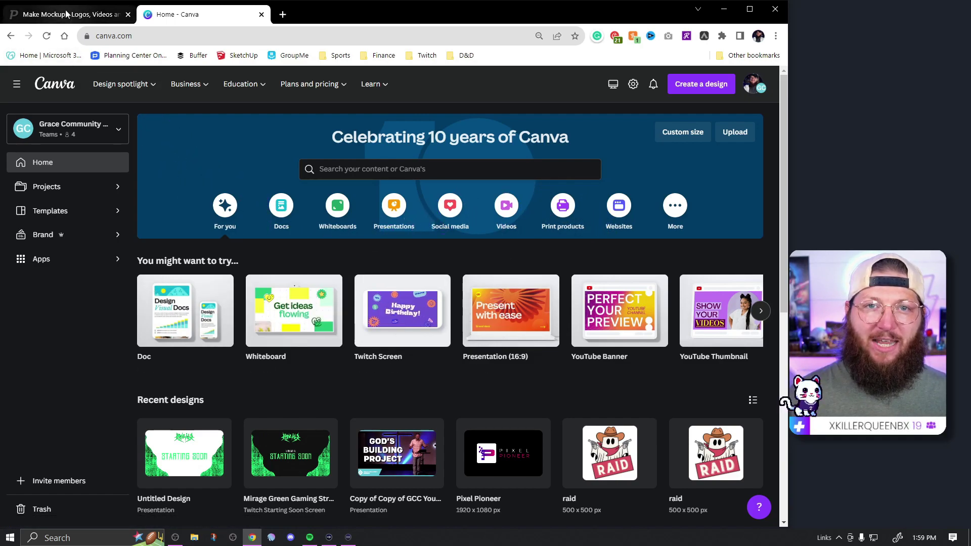
- Switch to the open Placeit website and look over its home page
mouse_move(66, 13)
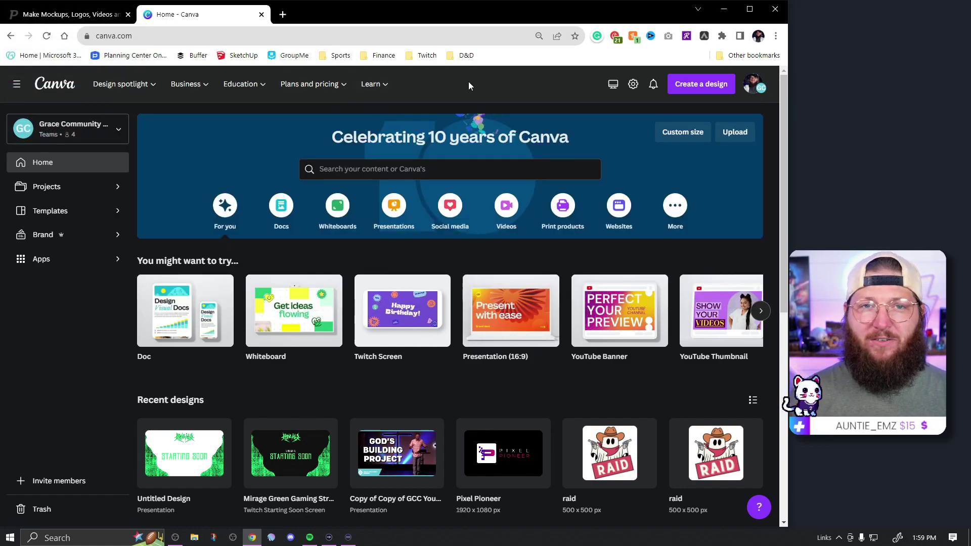
click(68, 14)
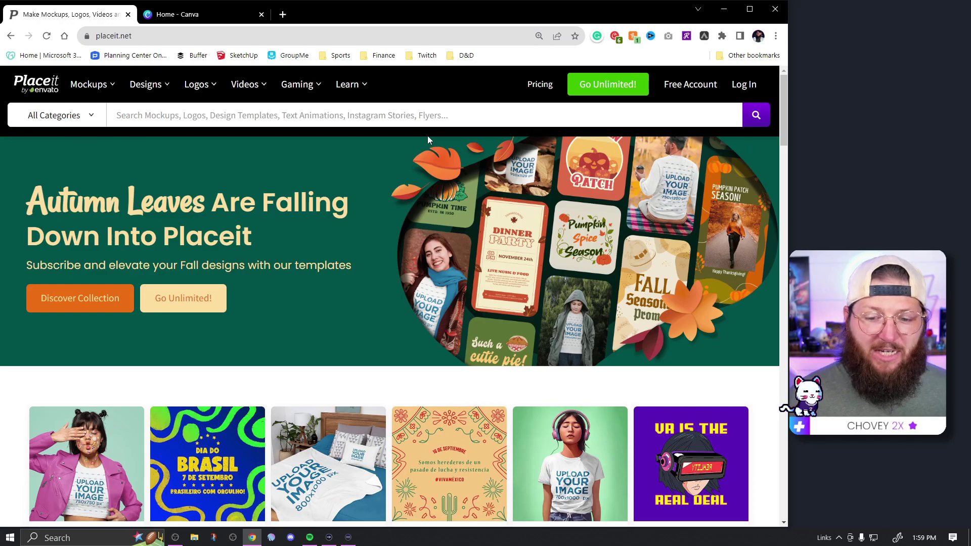
scroll(433, 148, down, 4)
scroll(213, 148, up, 3)
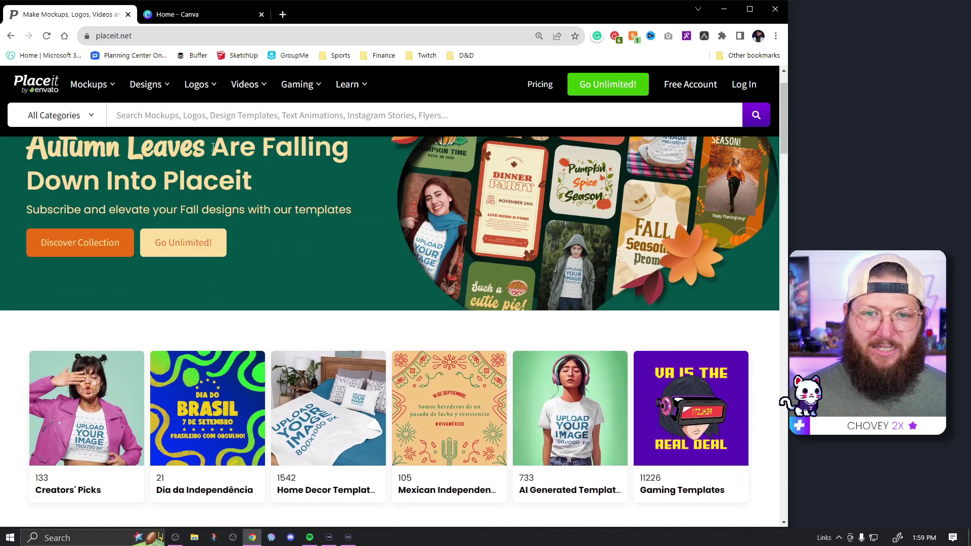
- Search all Placeit categories for "hat" and browse the resulting mockups
click(223, 116)
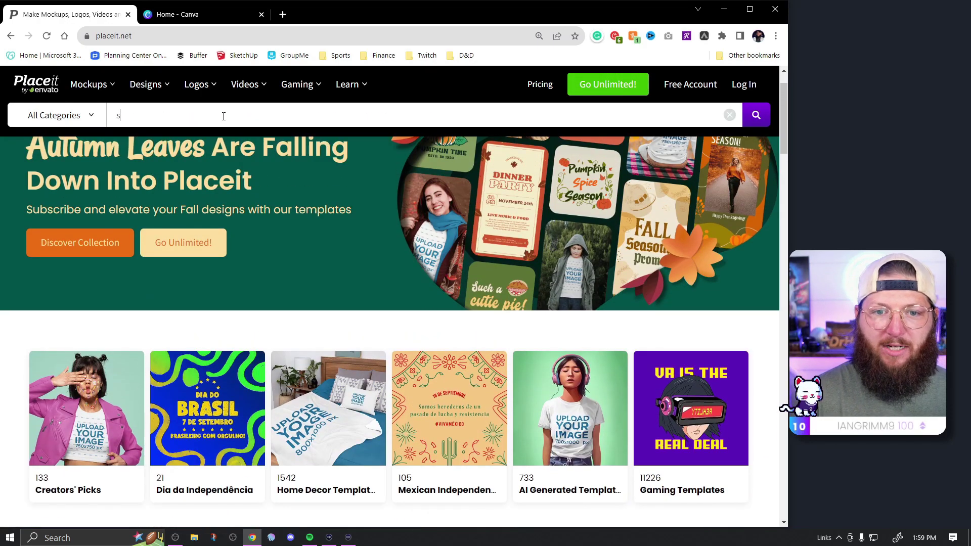
text(hat)
key(Return)
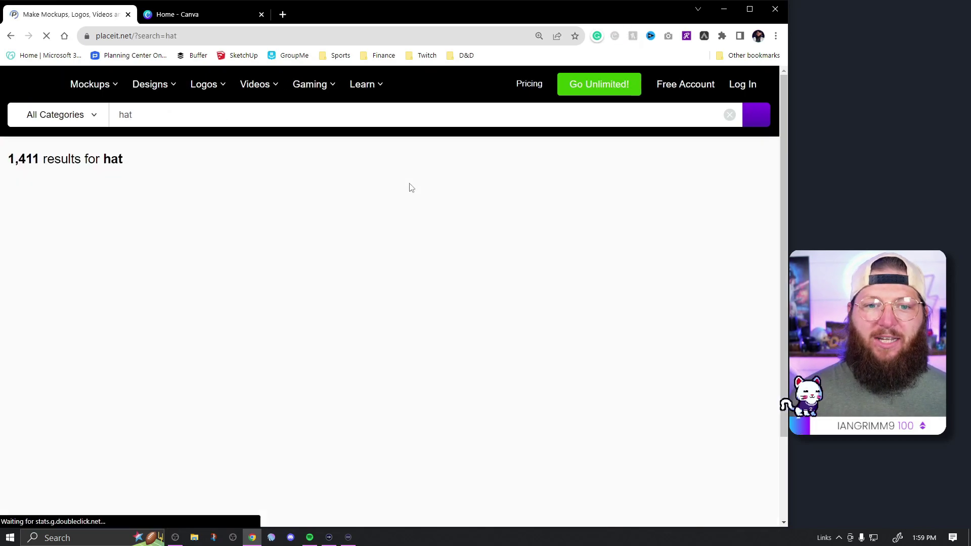
scroll(456, 358, down, 5)
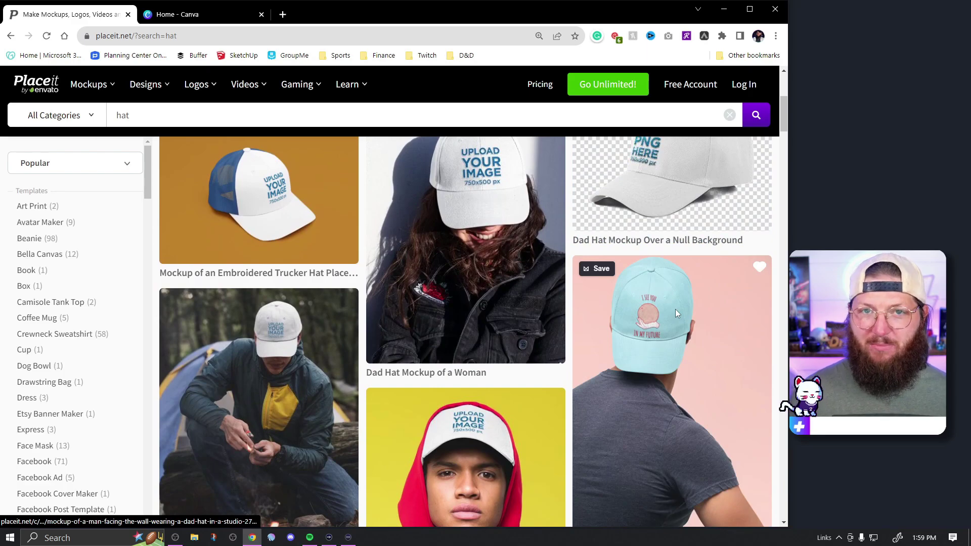
scroll(455, 304, up, 5)
- Search Placeit for "gaming logo" instead and dismiss the Google sign-in prompt
double_click(193, 114)
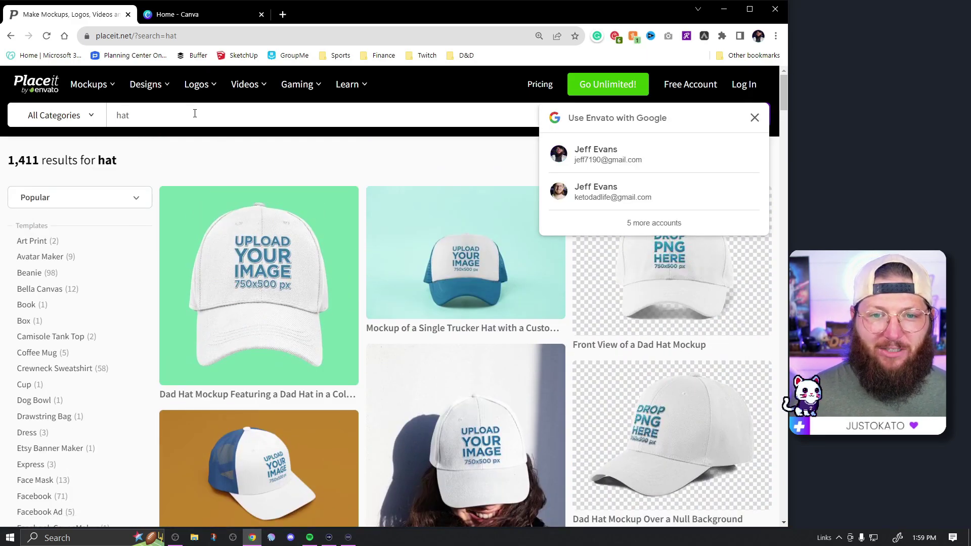
double_click(194, 113)
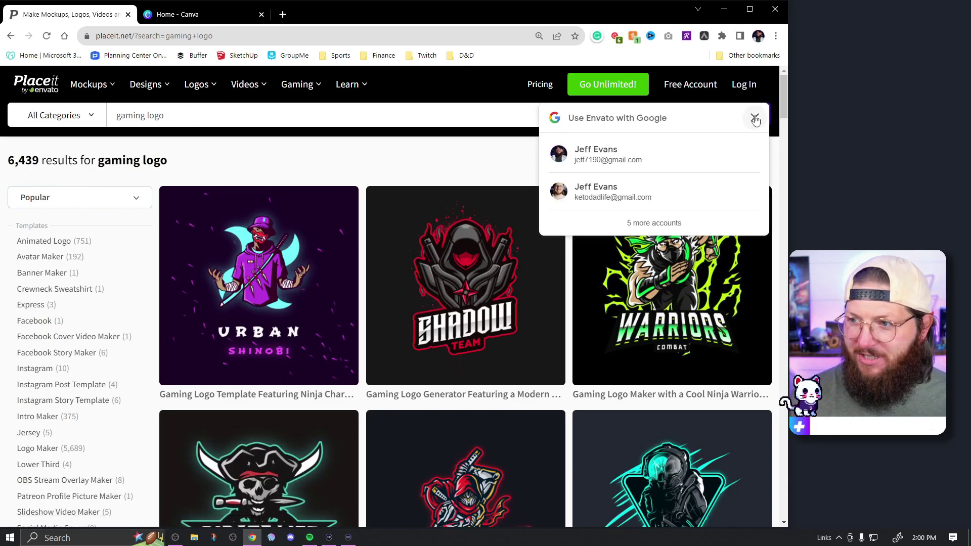
click(755, 119)
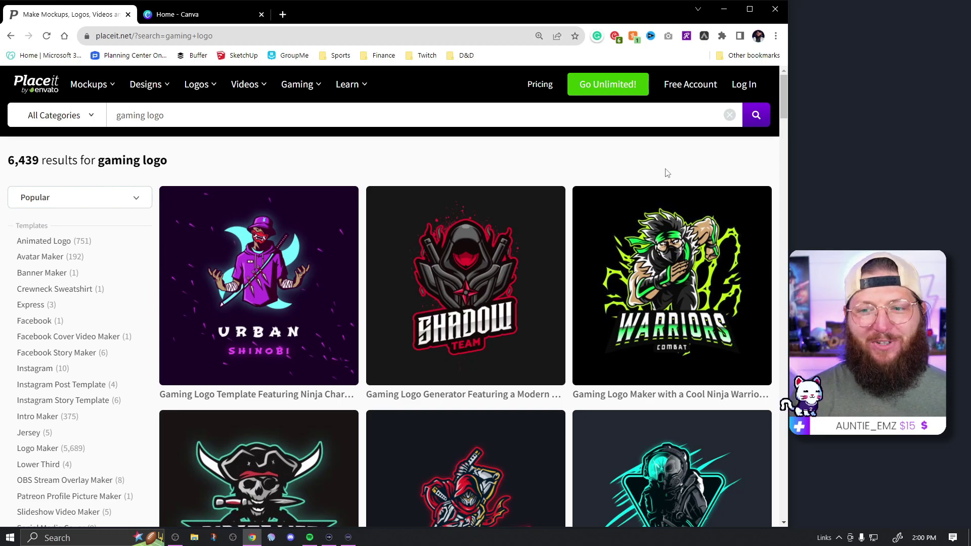
- Browse the gaming logo results and compare the character and mascot template designs
scroll(575, 320, down, 9)
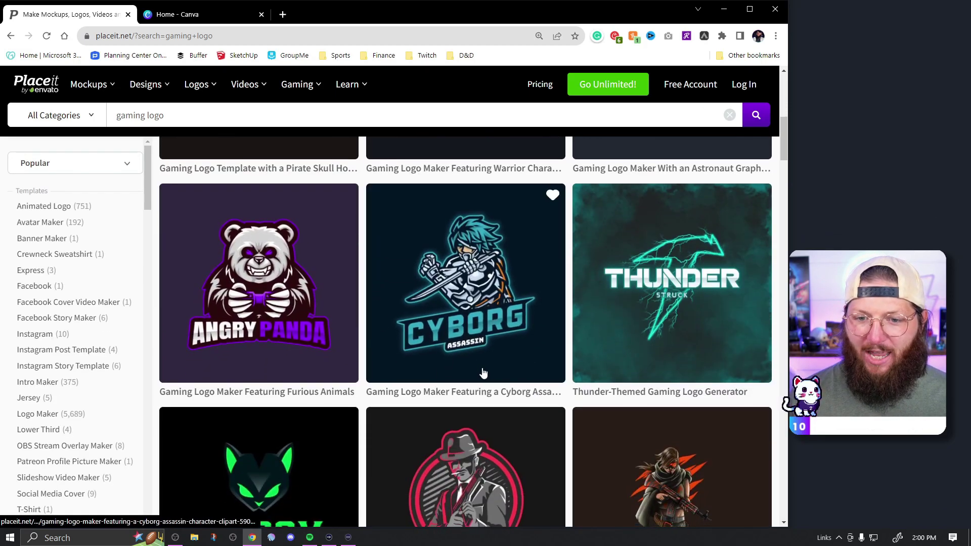
scroll(483, 373, down, 2)
scroll(707, 360, up, 2)
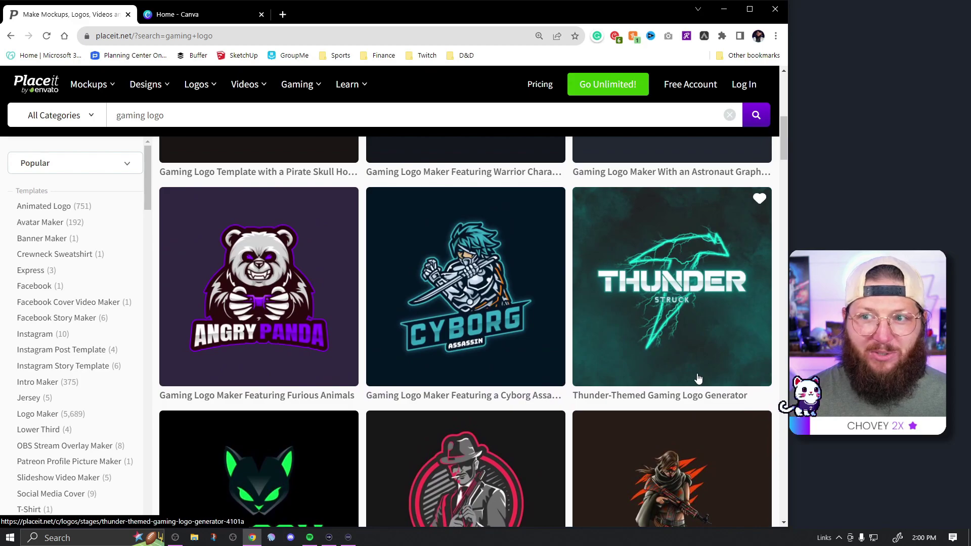
scroll(698, 378, down, 10)
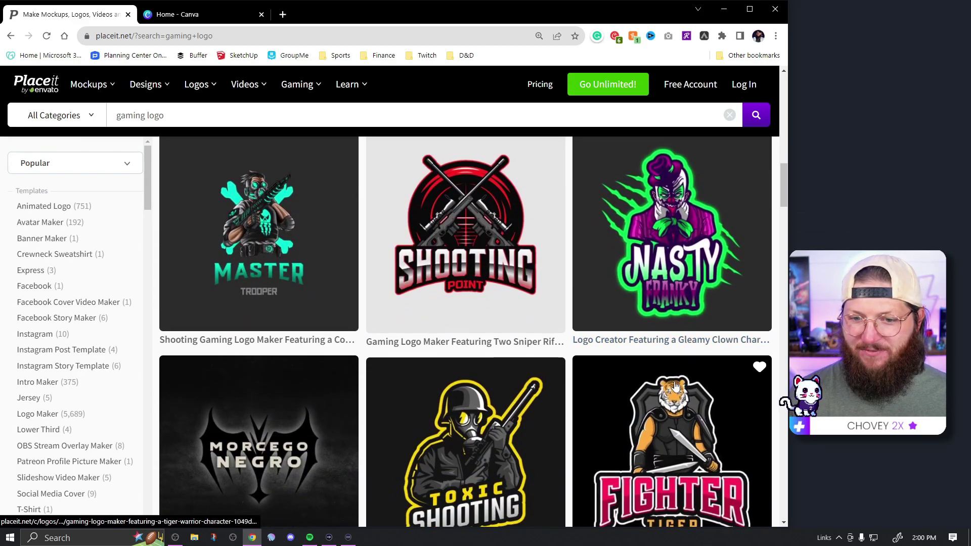
scroll(675, 386, down, 2)
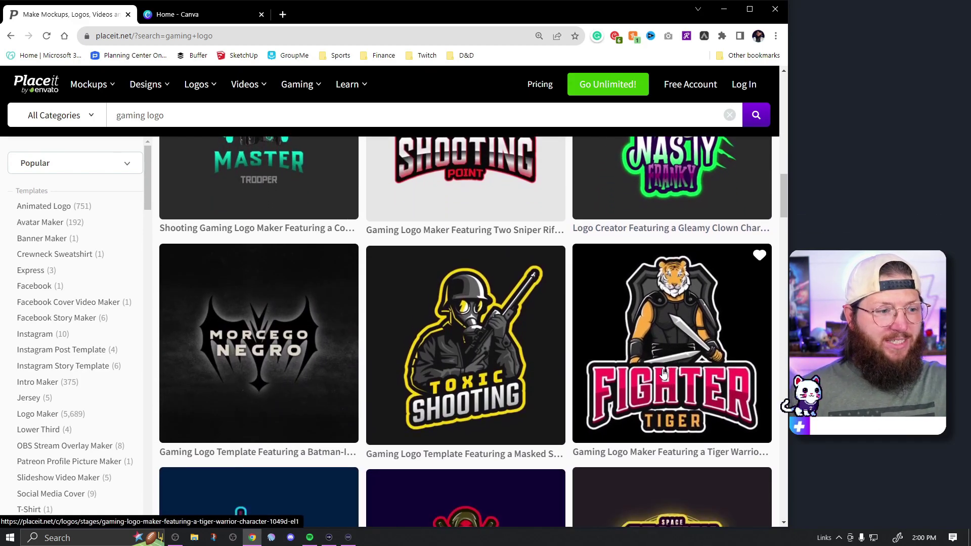
scroll(652, 377, down, 1)
scroll(632, 385, down, 9)
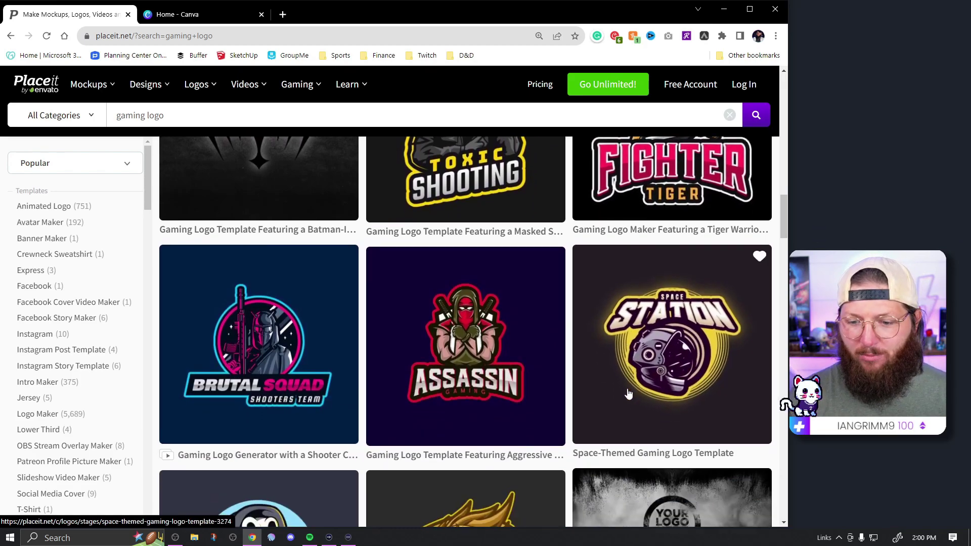
scroll(629, 391, down, 5)
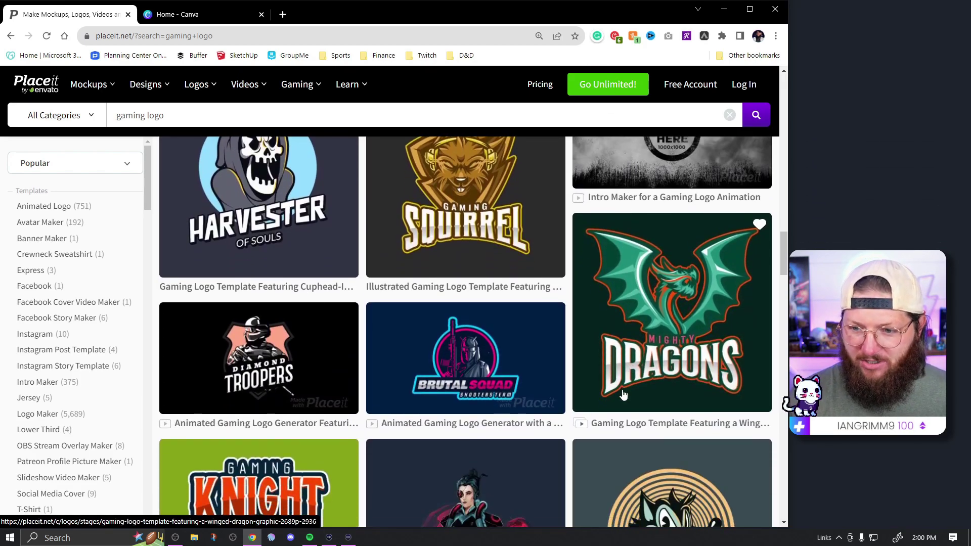
scroll(630, 398, down, 3)
scroll(629, 400, down, 3)
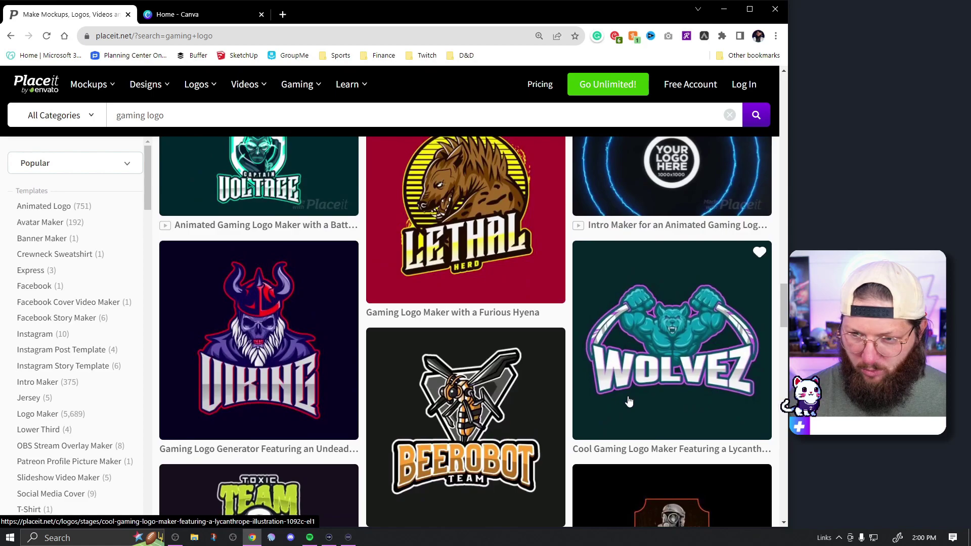
scroll(630, 402, down, 3)
scroll(694, 252, down, 6)
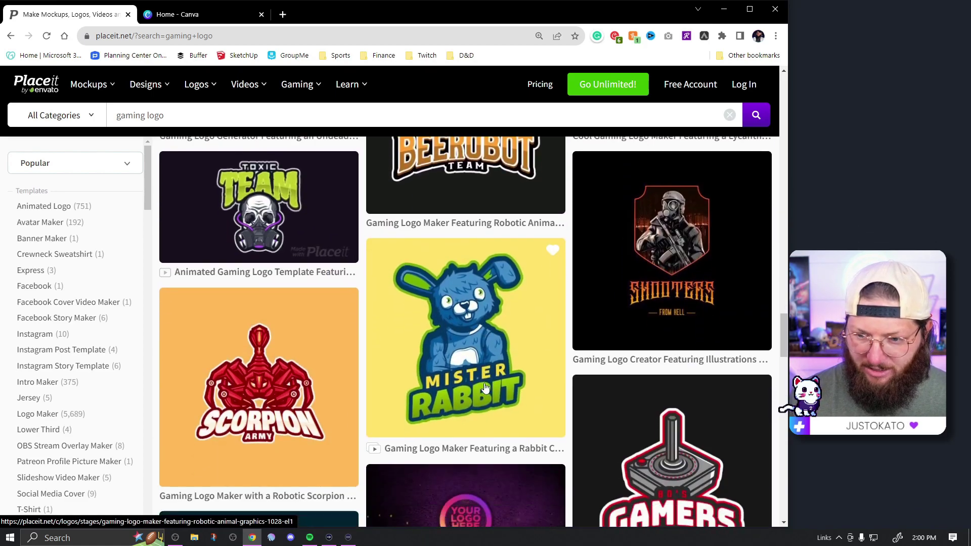
scroll(694, 252, down, 2)
scroll(481, 374, up, 1)
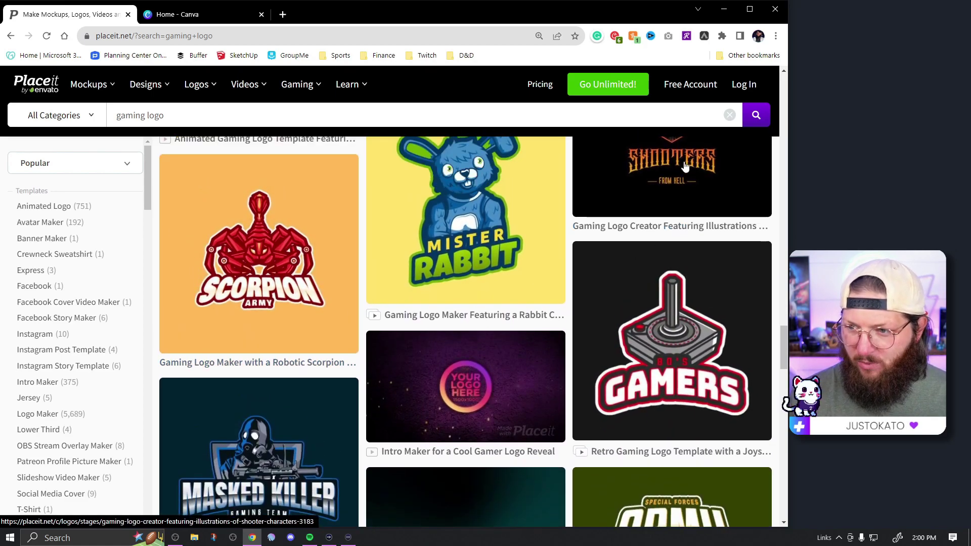
scroll(446, 390, down, 3)
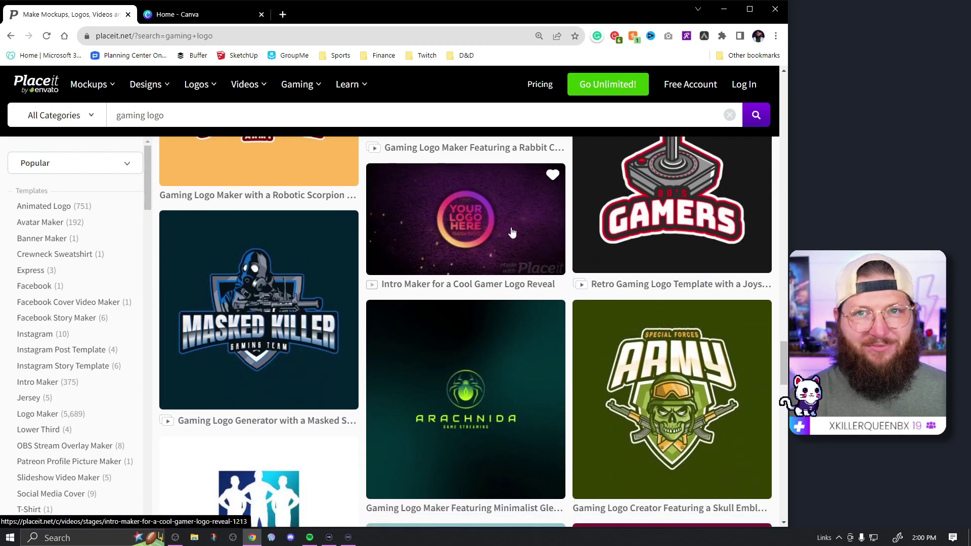
scroll(512, 232, down, 5)
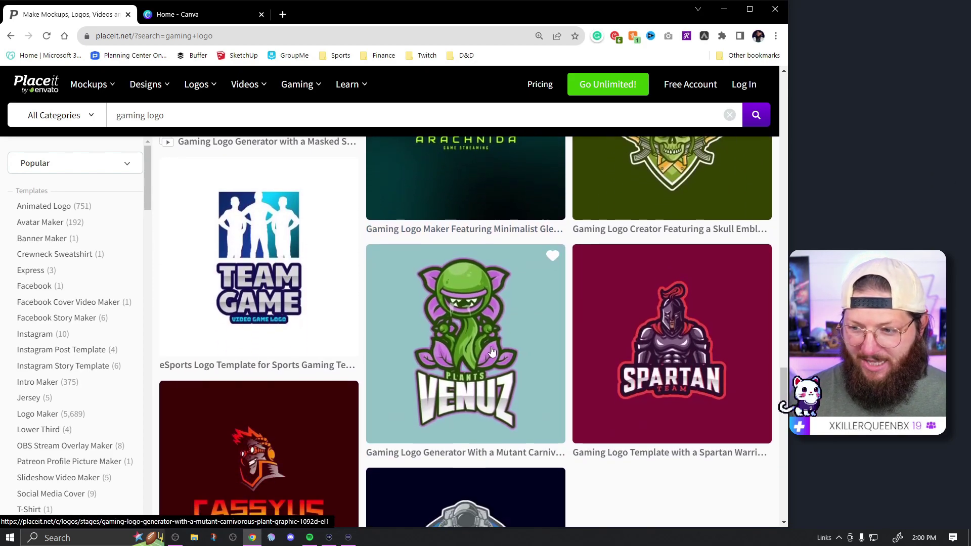
scroll(492, 351, down, 5)
- Return to the Mister Rabbit gaming logo template and open it in the logo editor
scroll(469, 381, up, 14)
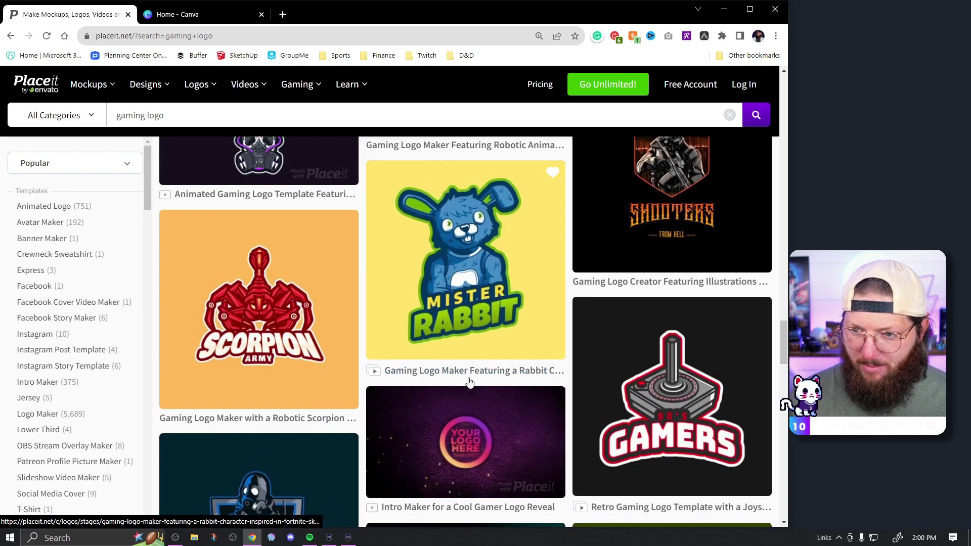
scroll(469, 382, up, 3)
scroll(436, 371, down, 2)
click(458, 340)
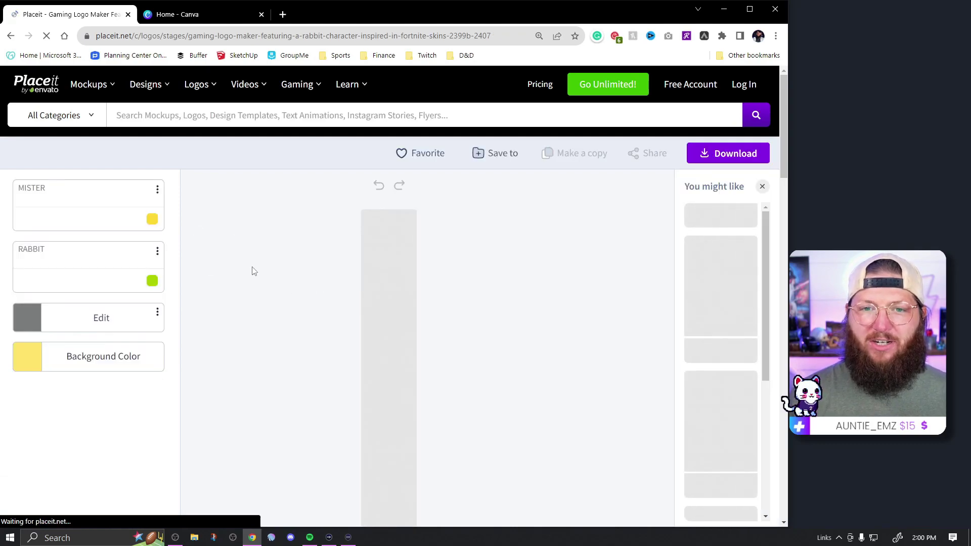
scroll(641, 310, down, 1)
scroll(641, 309, down, 2)
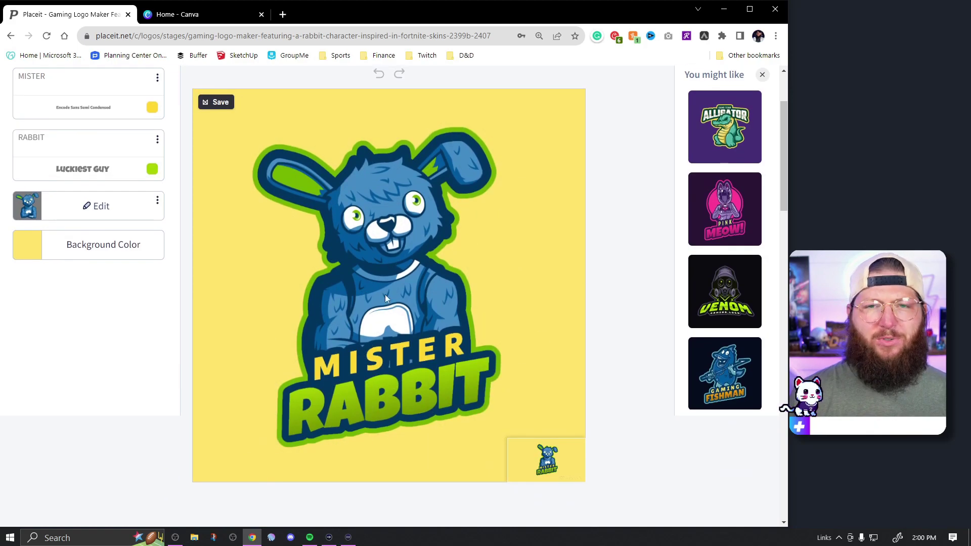
scroll(573, 272, up, 1)
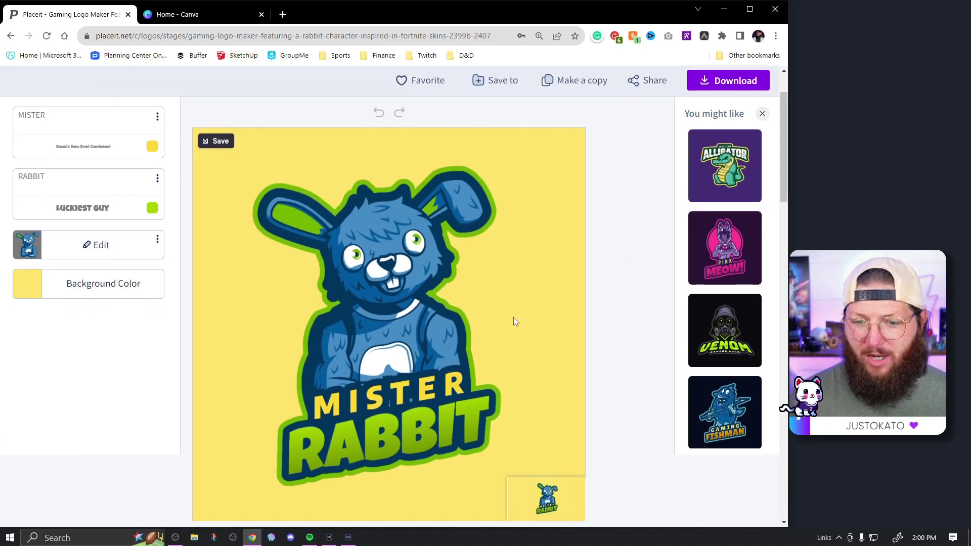
- Replace the logo's MISTER text with "Dr" and its RABBIT text with "HEALS"
scroll(514, 317, down, 1)
click(80, 83)
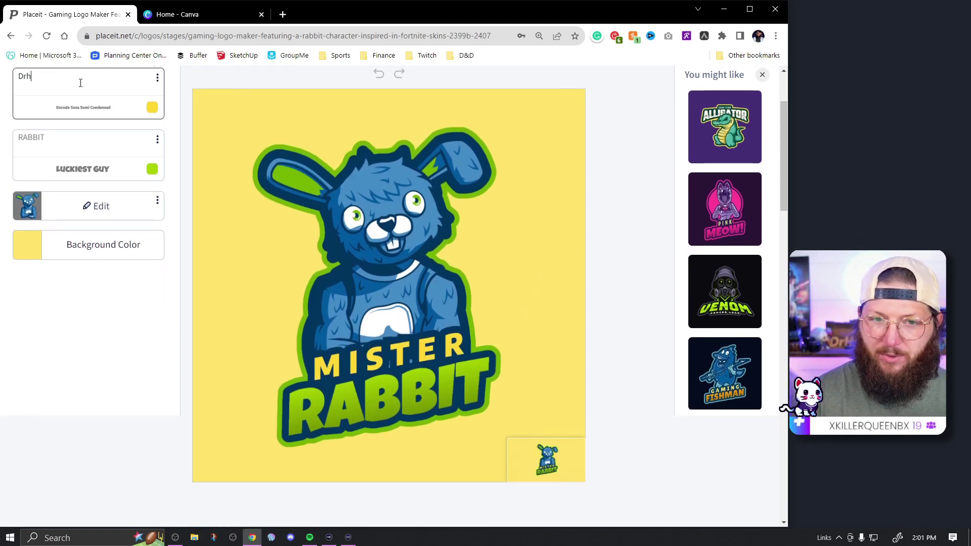
text(Drh)
key(BackSpace)
click(54, 136)
double_click(54, 136)
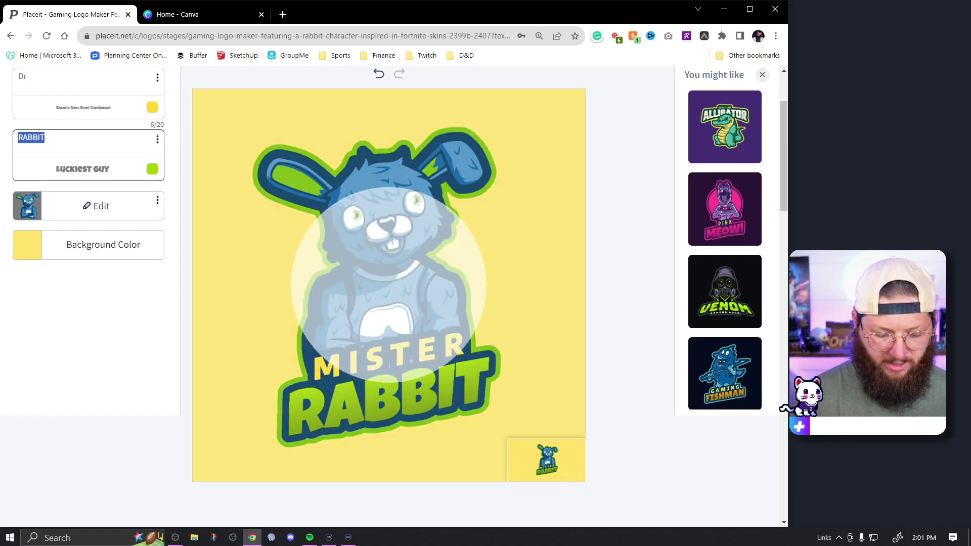
text(HEALS)
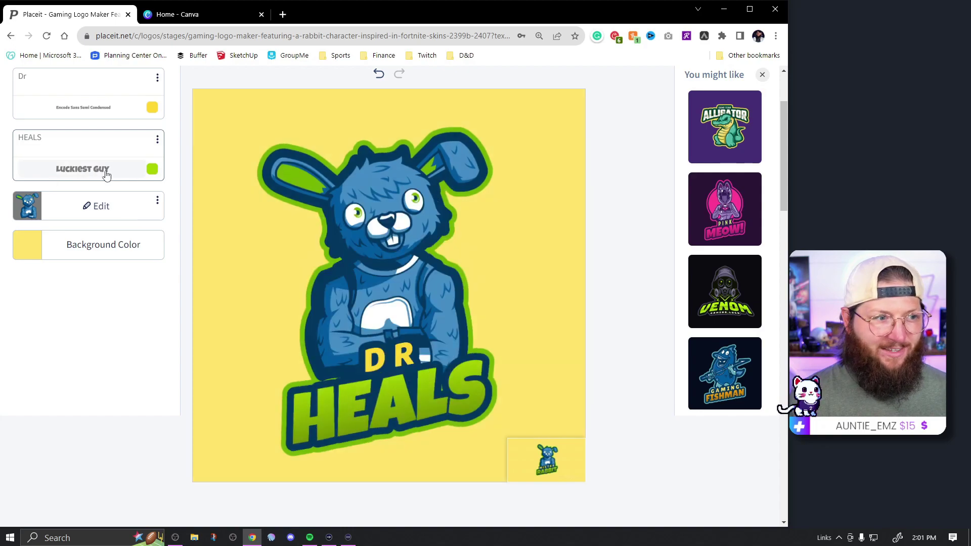
- Set the font of the logo's "Dr" text to Baloo
click(100, 107)
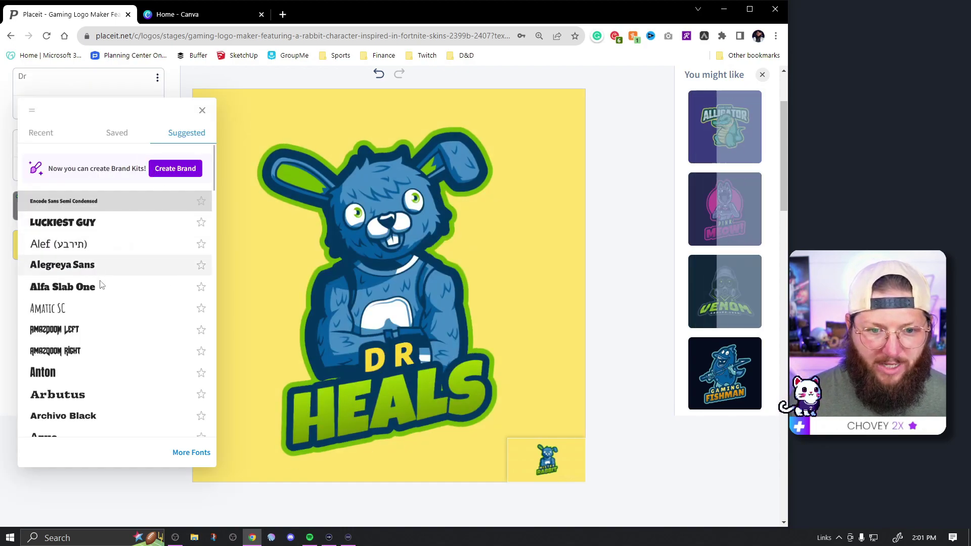
scroll(121, 324, down, 5)
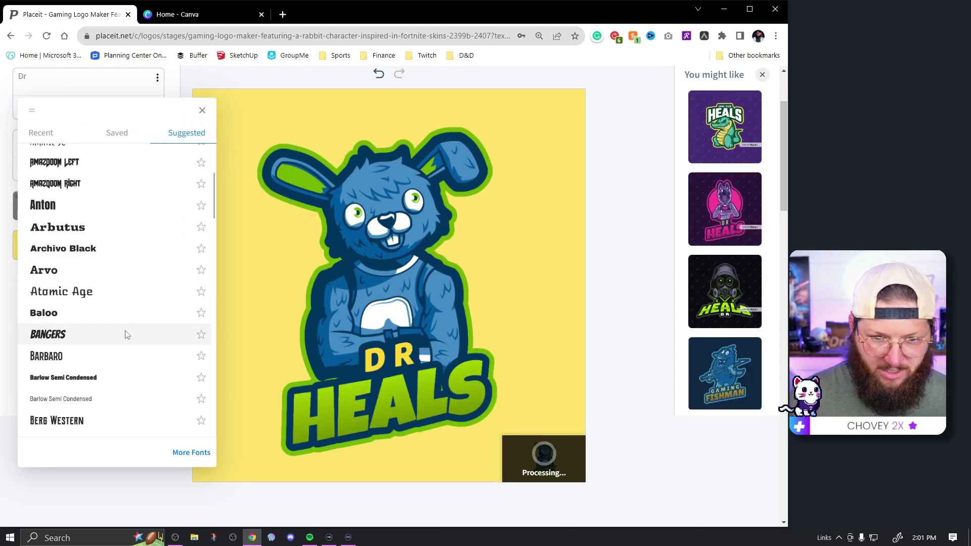
scroll(134, 230, down, 3)
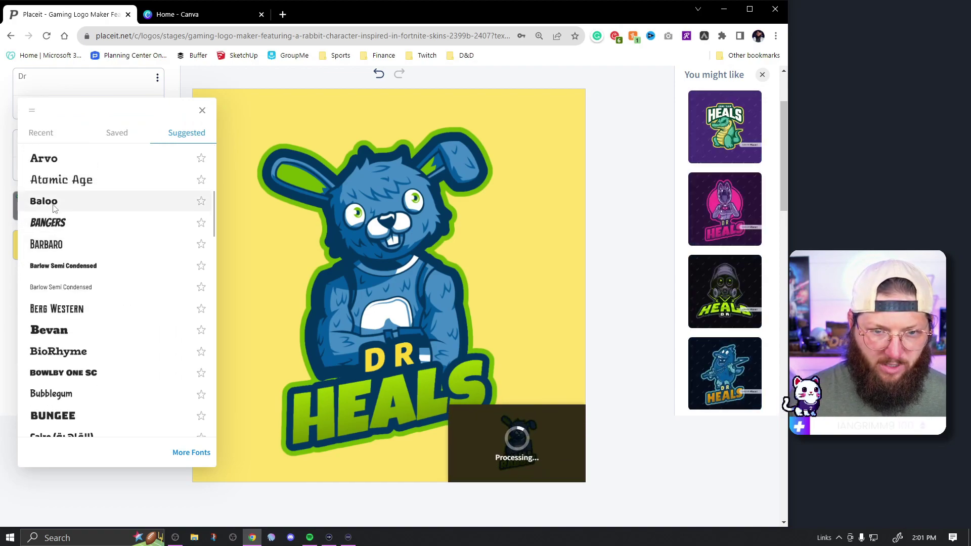
click(54, 202)
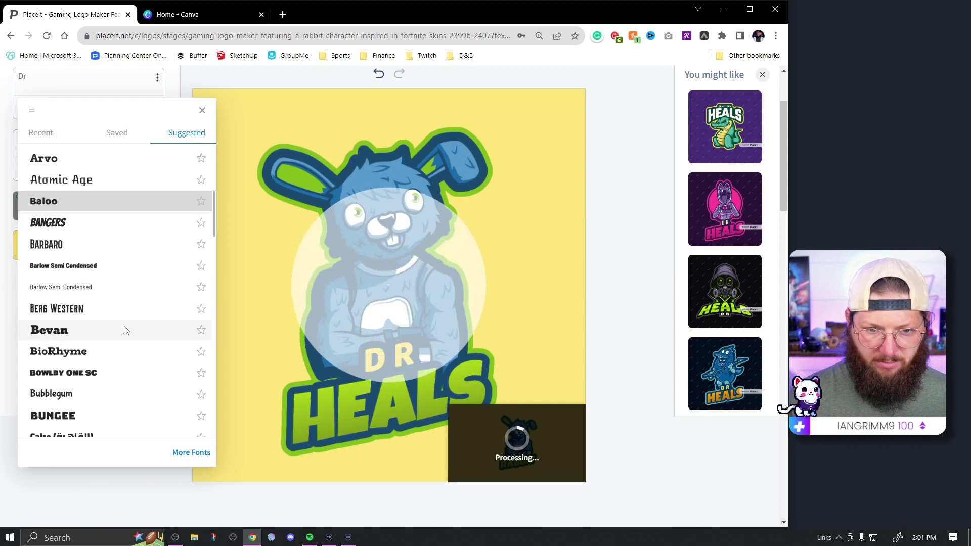
click(622, 316)
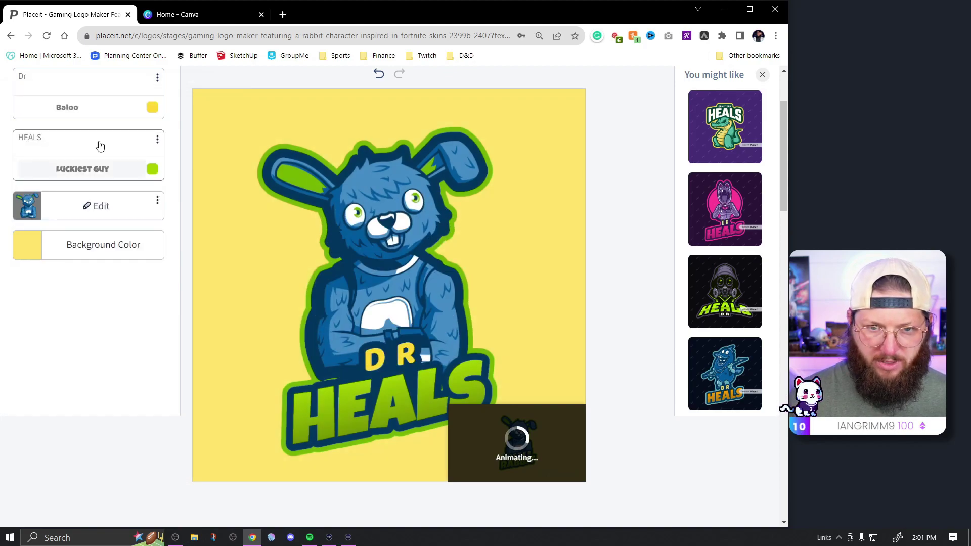
- Rewrite the logo's upper text in capitals as "DR" and apply it
click(87, 95)
key(ctrl+a)
text(DR)
click(111, 387)
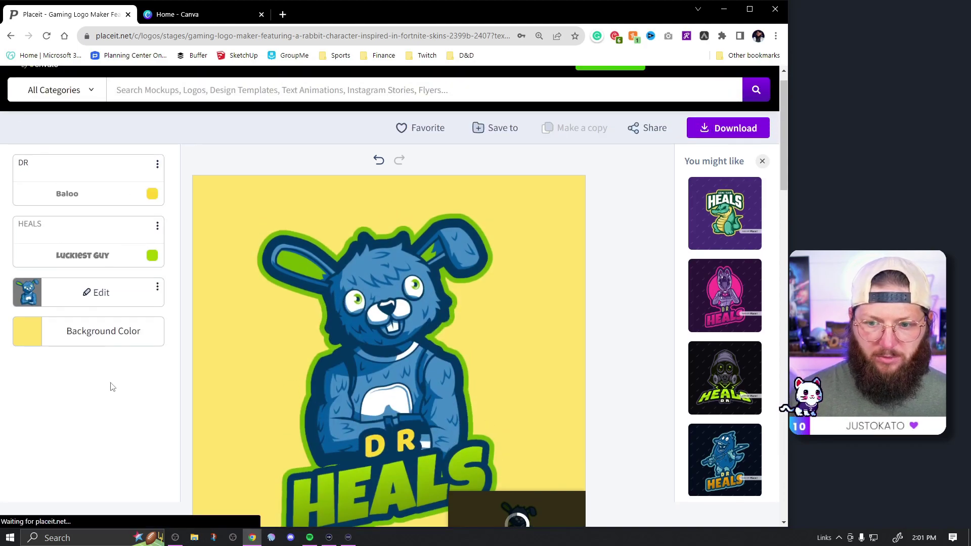
- Replace the logo's rabbit graphic with the Fortnite-style soldier holding a rifle
scroll(564, 384, down, 1)
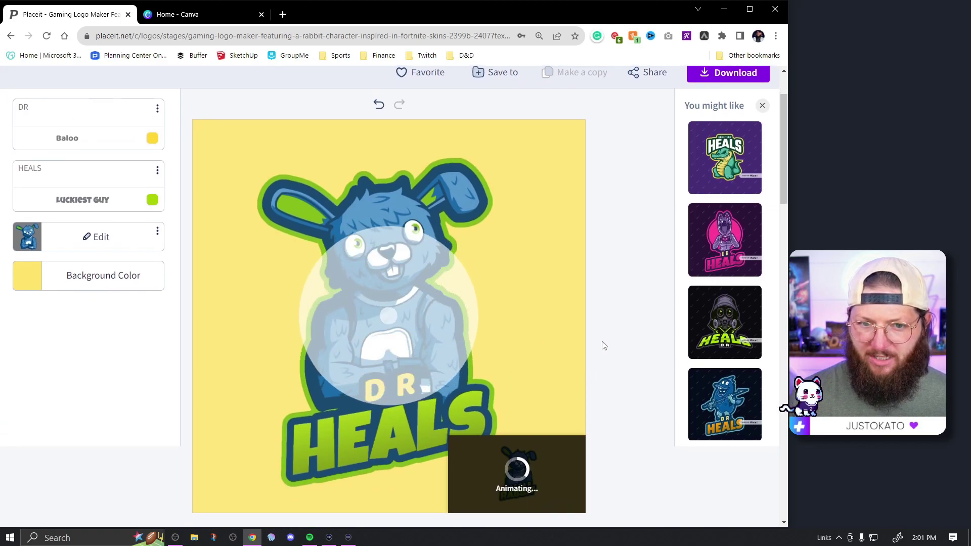
scroll(590, 387, down, 1)
click(93, 190)
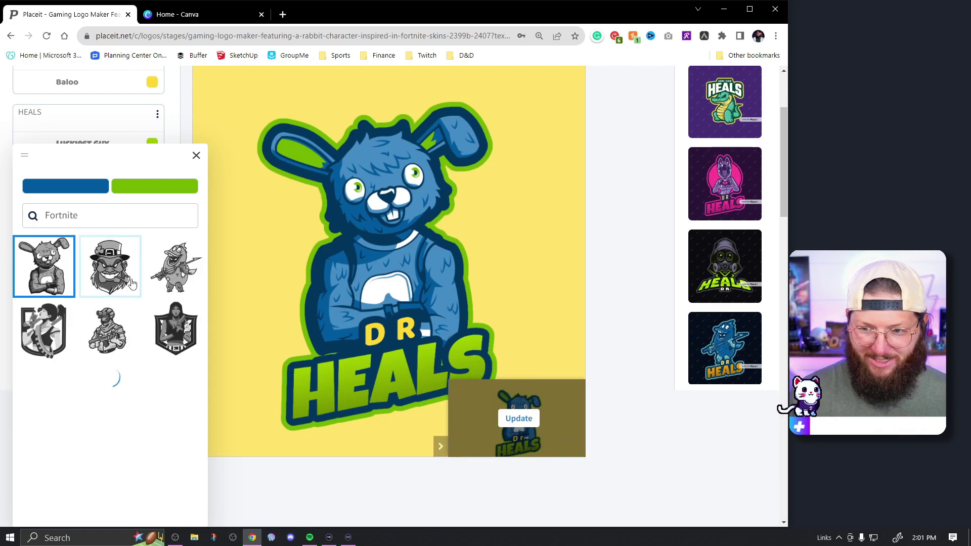
click(116, 333)
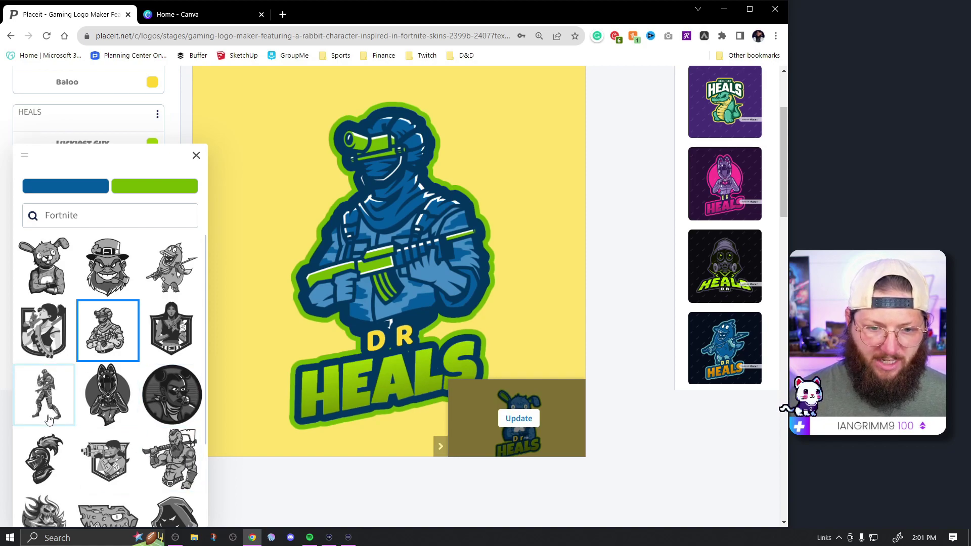
- Search the logo graphics for "ghost" and apply the cartoon ghost
triple_click(94, 219)
key(Return)
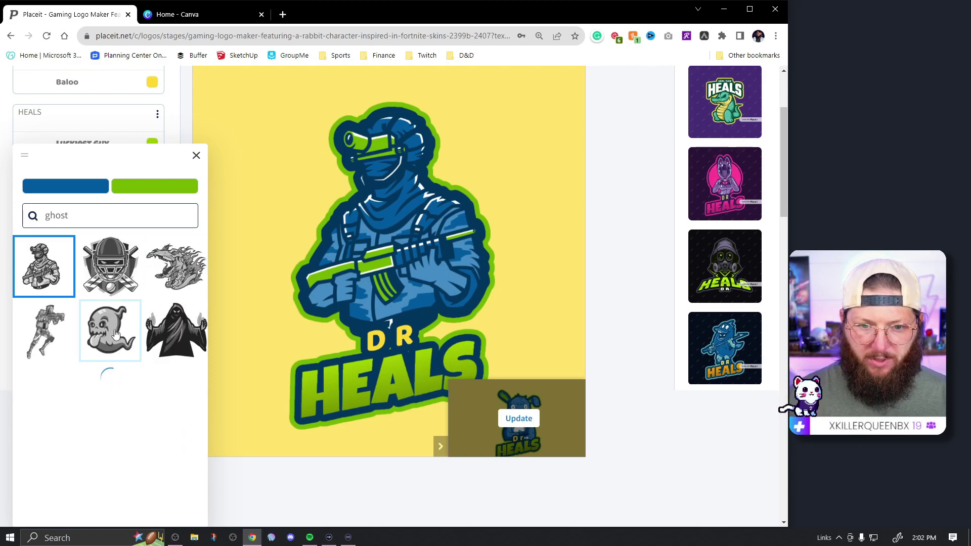
click(110, 330)
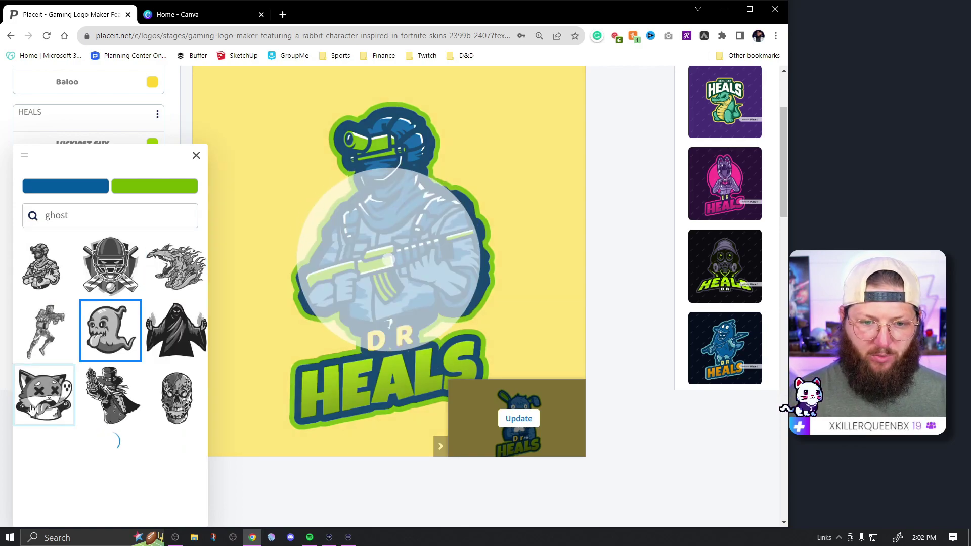
scroll(131, 394, down, 1)
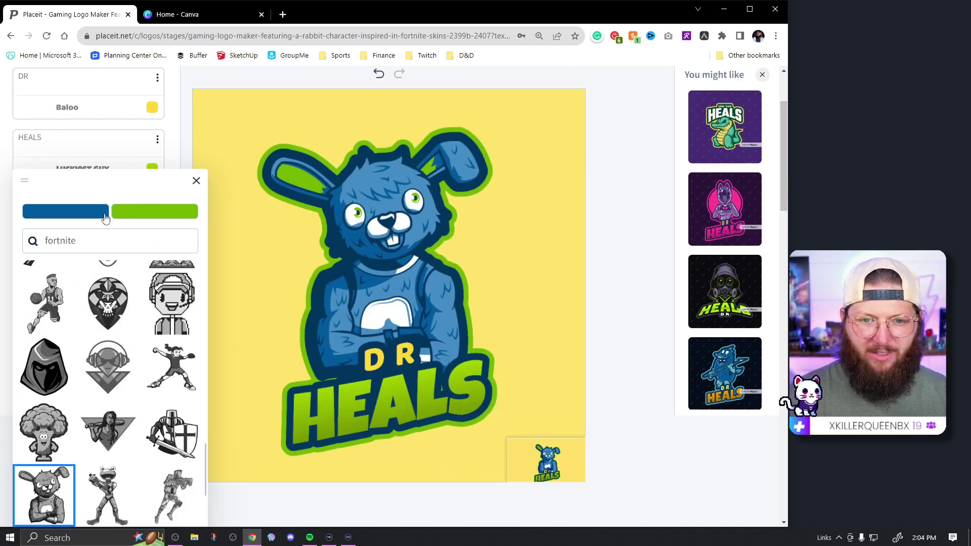
- Recolor the rabbit graphic with a pale blue body and a violet outline
click(71, 212)
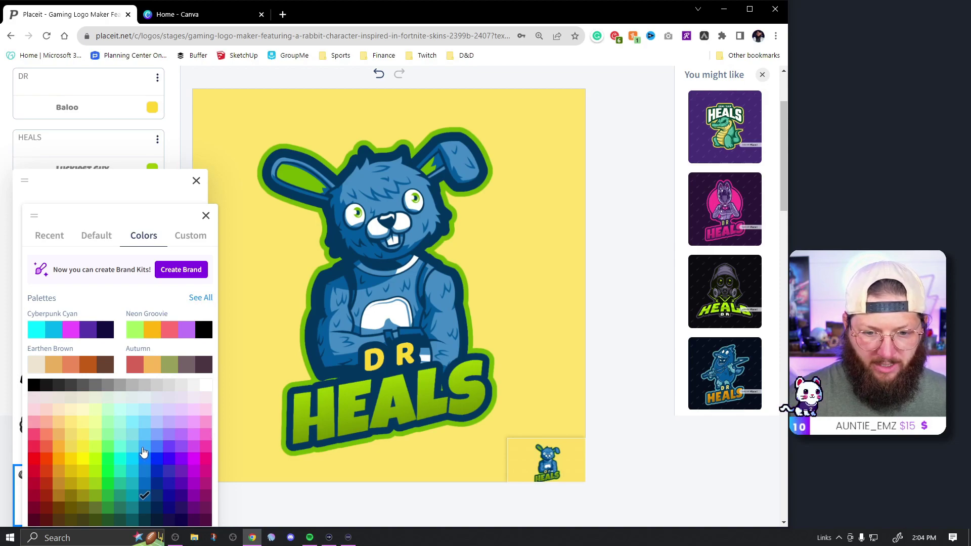
click(143, 447)
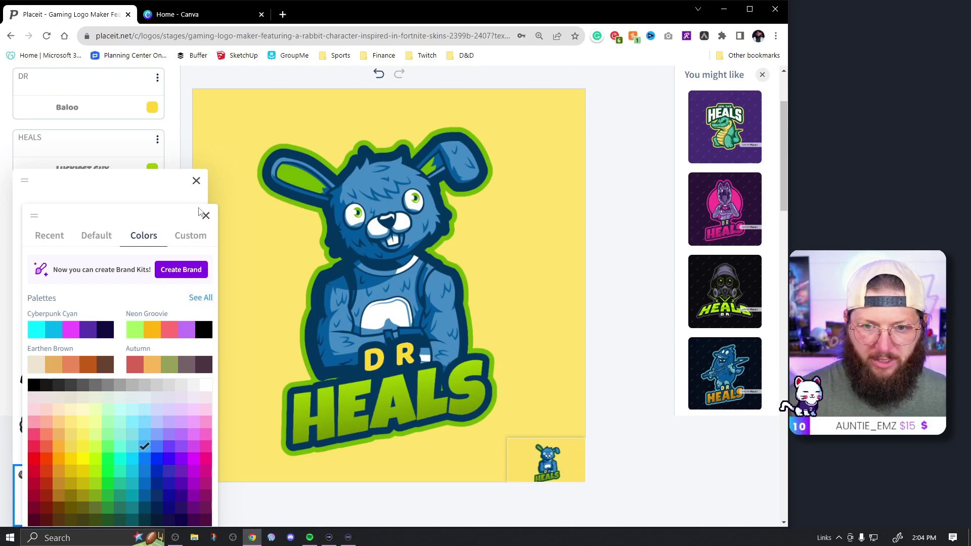
click(198, 217)
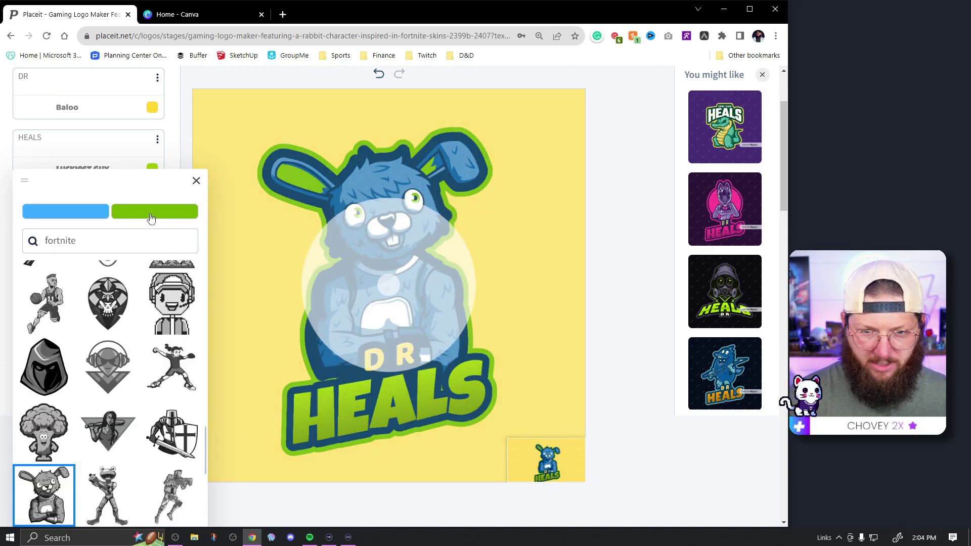
click(150, 218)
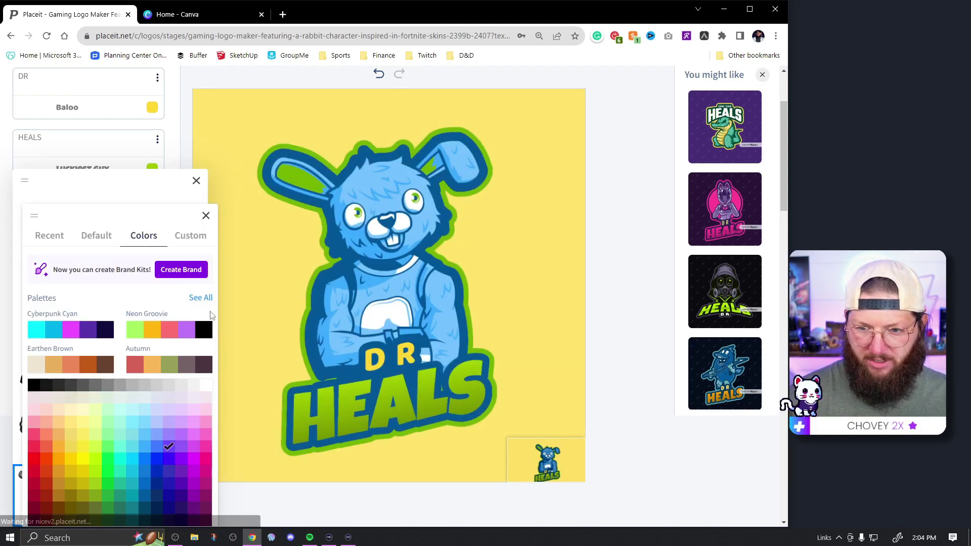
click(206, 215)
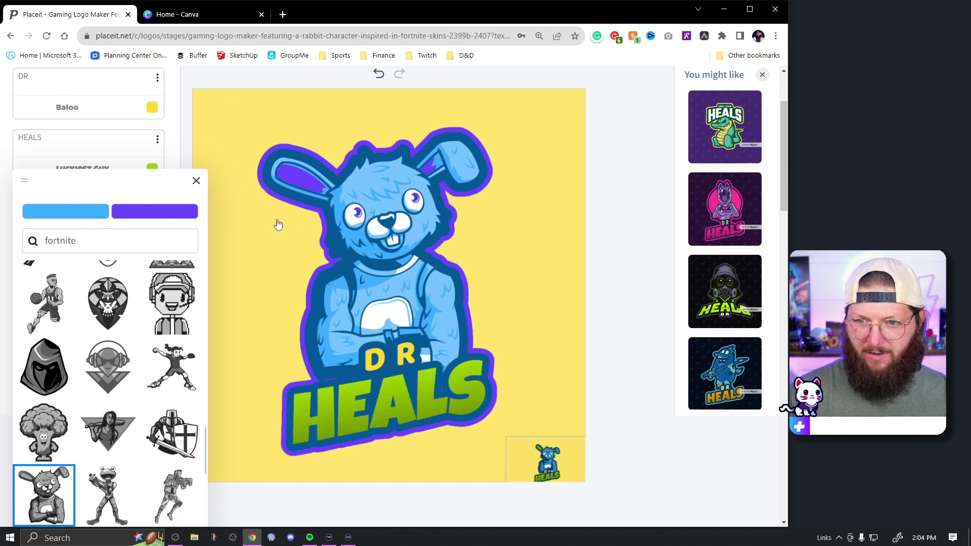
click(101, 211)
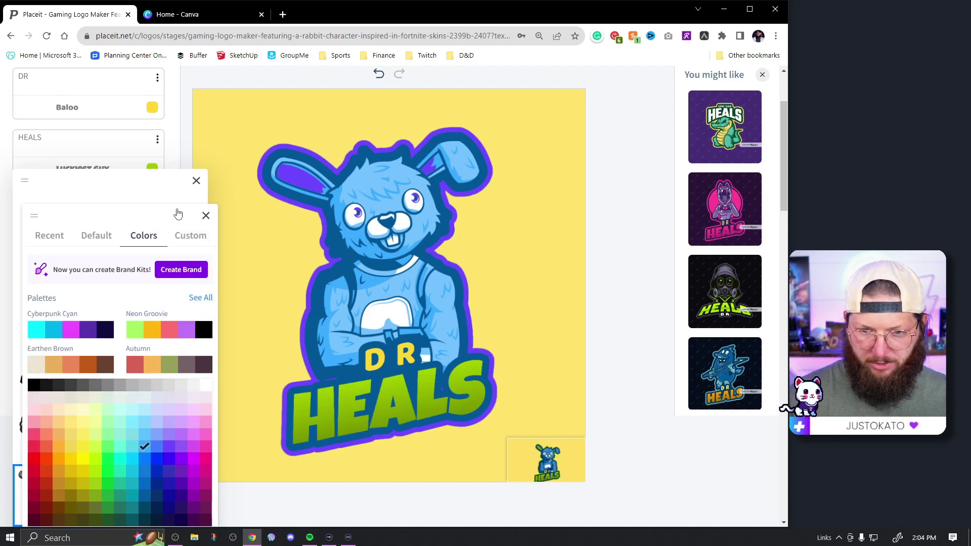
click(206, 215)
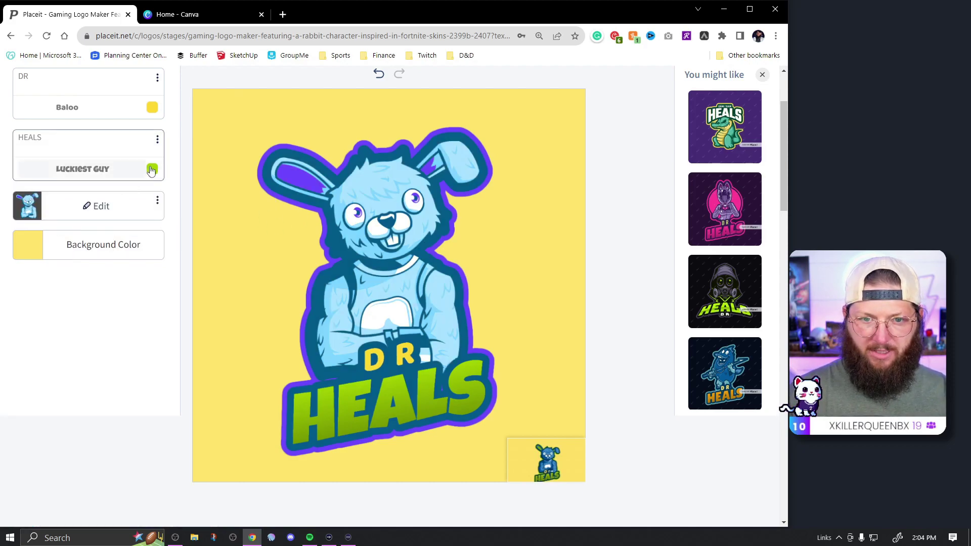
- Set the "DR" text color to the bright cyan of the Cyberpunk Cyan palette
scroll(150, 171, up, 1)
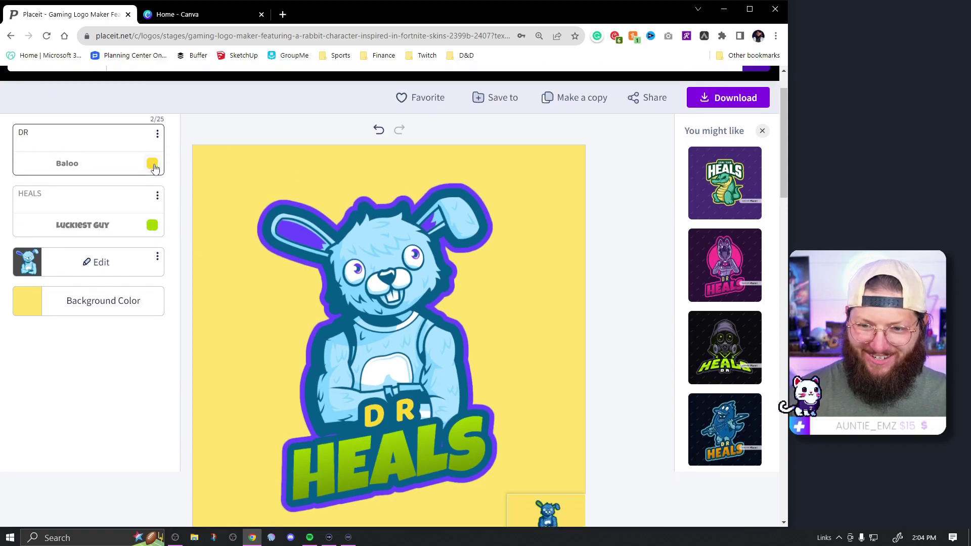
click(152, 163)
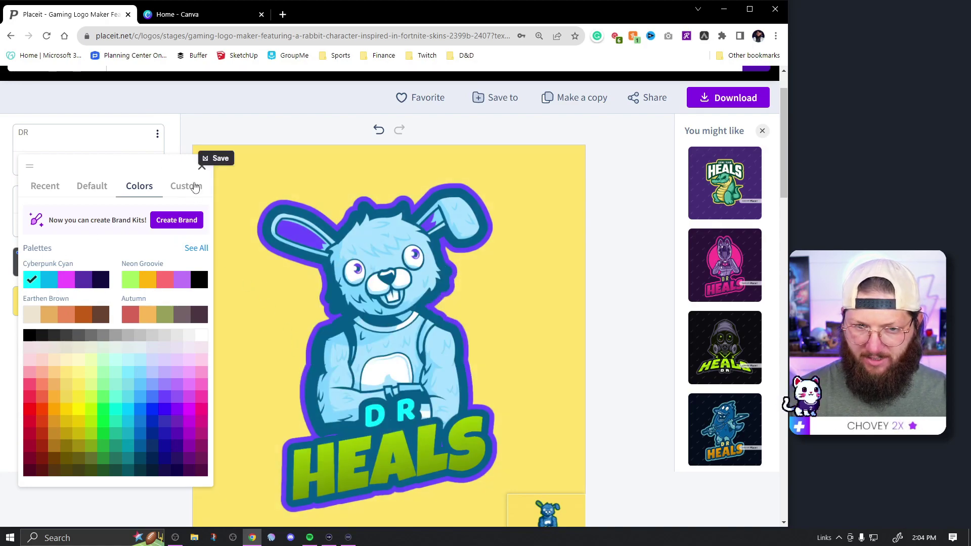
click(294, 211)
- Recolor the rabbit graphic with the Cyberpunk Cyan palette, using bright cyan for the body and purple for the outline
click(87, 265)
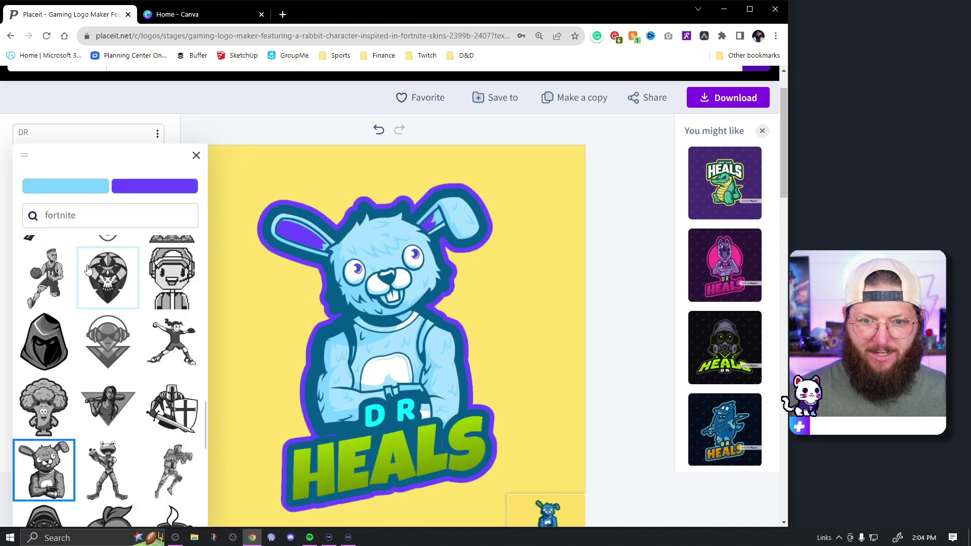
click(65, 190)
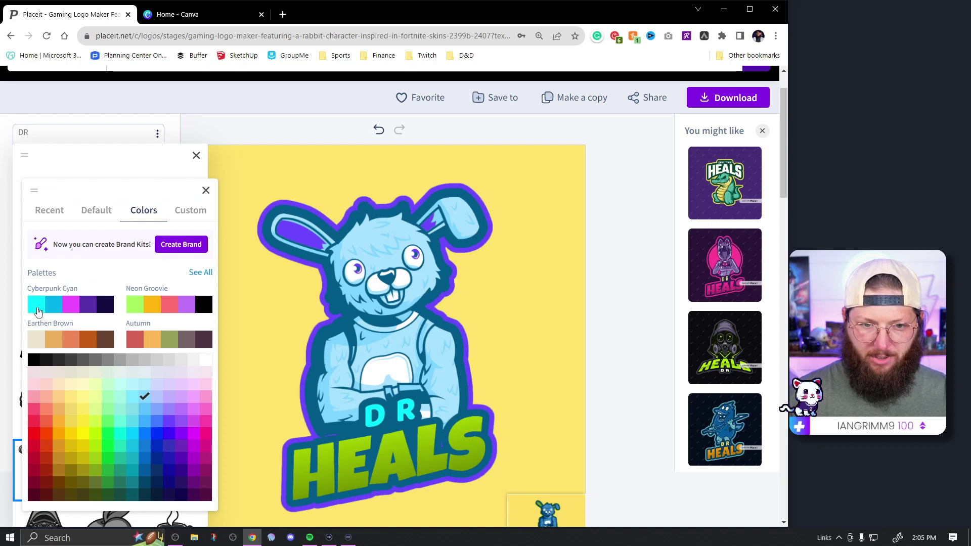
click(36, 303)
click(144, 186)
click(90, 306)
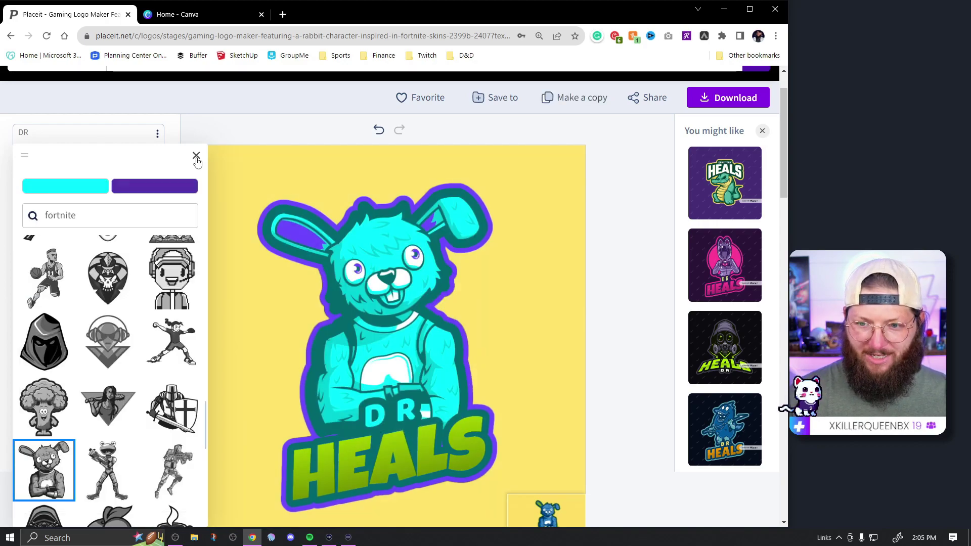
click(196, 155)
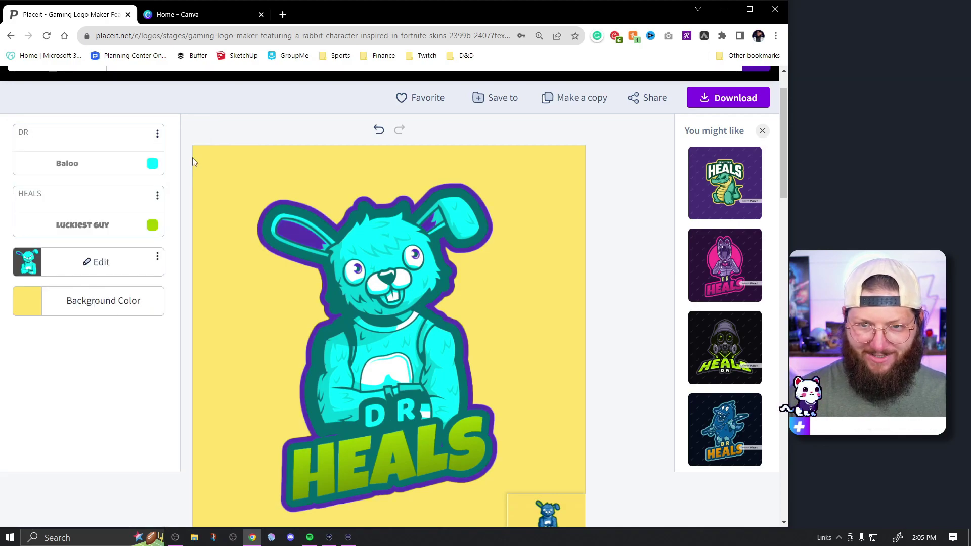
- Try purple and cyan on the "HEALS" text, settling on the magenta of the Cyberpunk Cyan palette
click(152, 225)
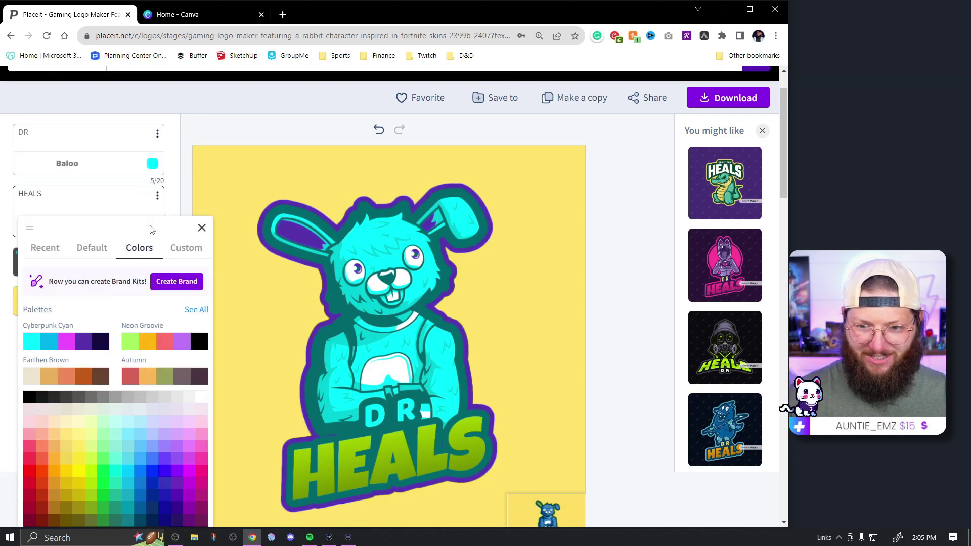
click(86, 343)
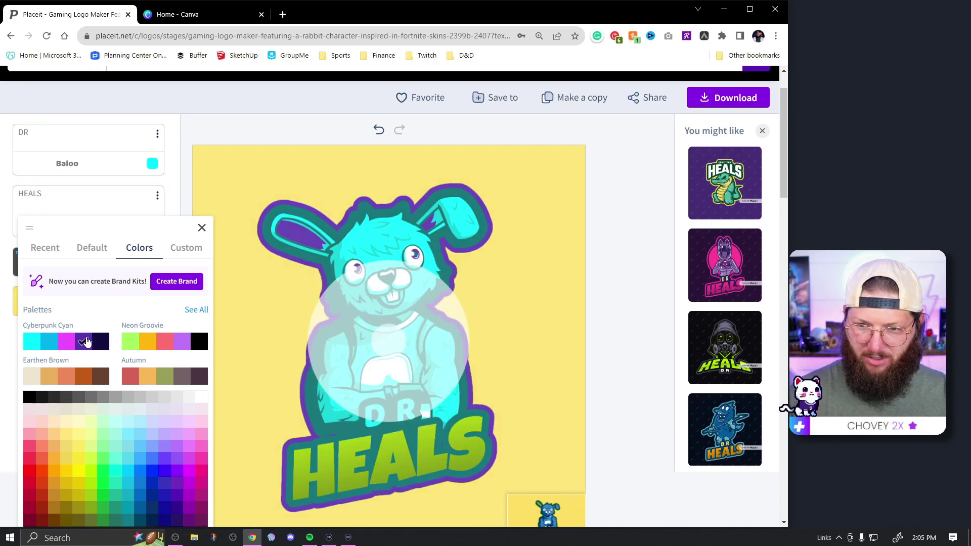
click(32, 342)
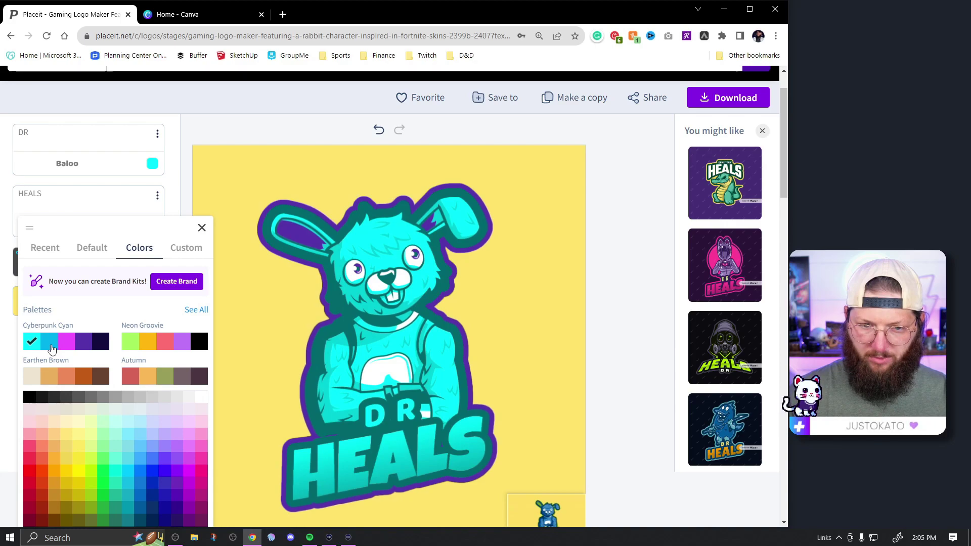
click(66, 342)
scroll(183, 215, down, 1)
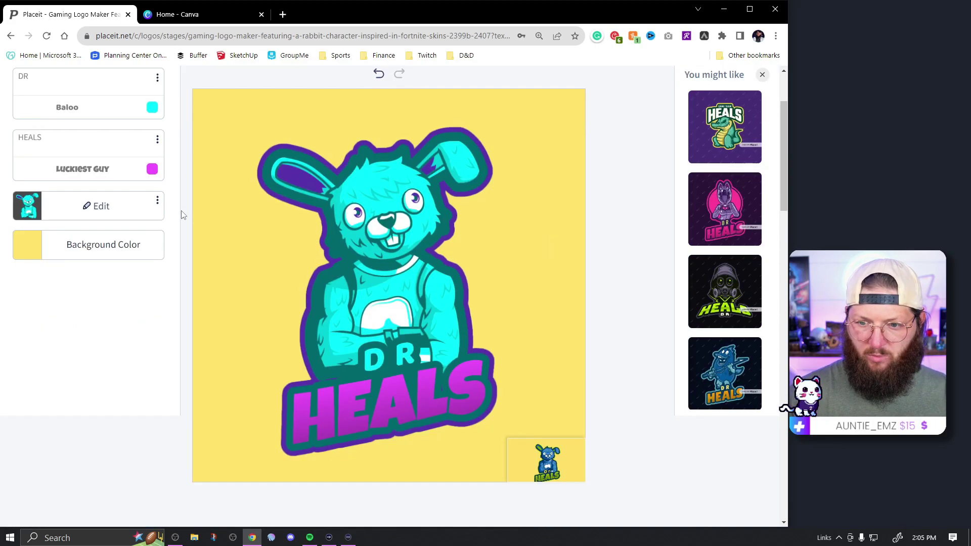
- Open the Crazy Dancer gaming logo template with the grumpy dancing character from the gaming logo results
scroll(186, 215, up, 2)
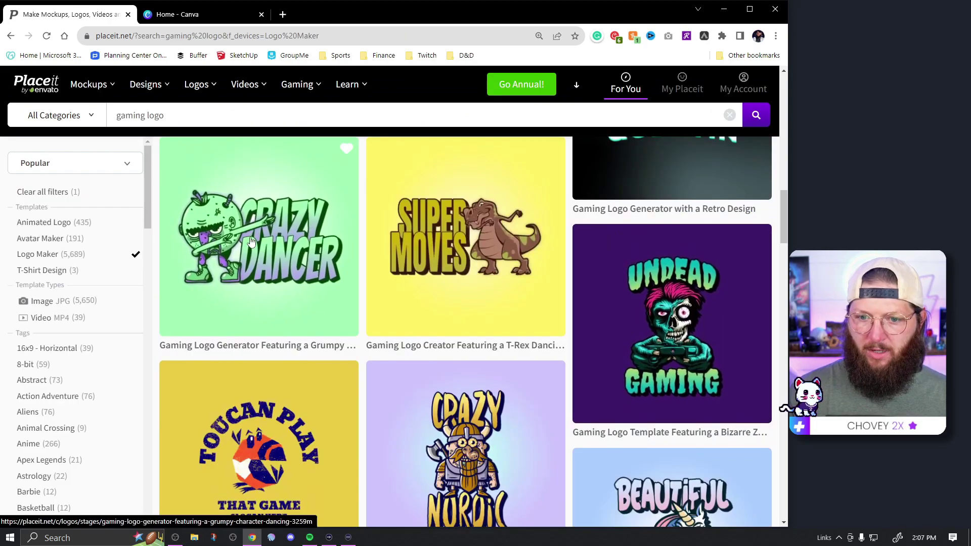
click(250, 235)
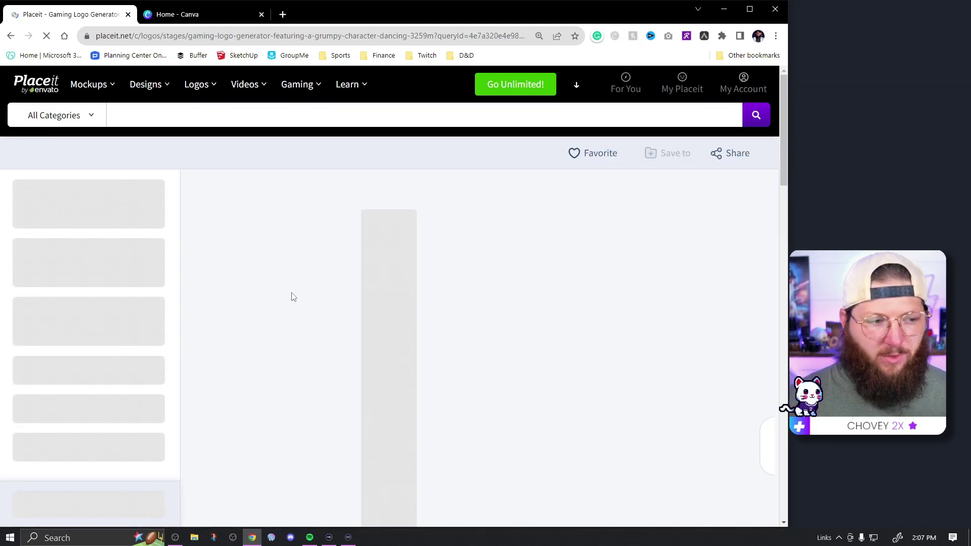
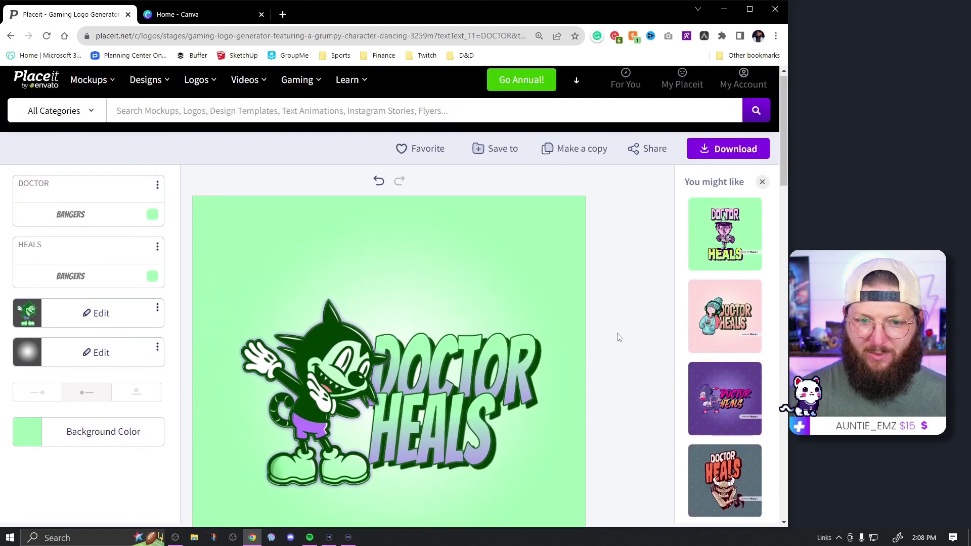
- Try the layouts with the character below and right of the text, ending with the character left of it
scroll(154, 411, down, 1)
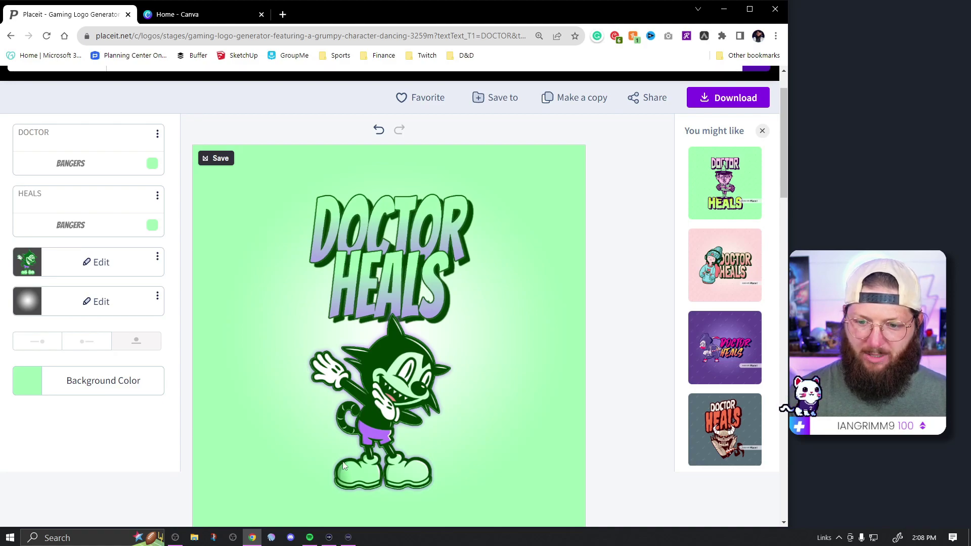
click(34, 343)
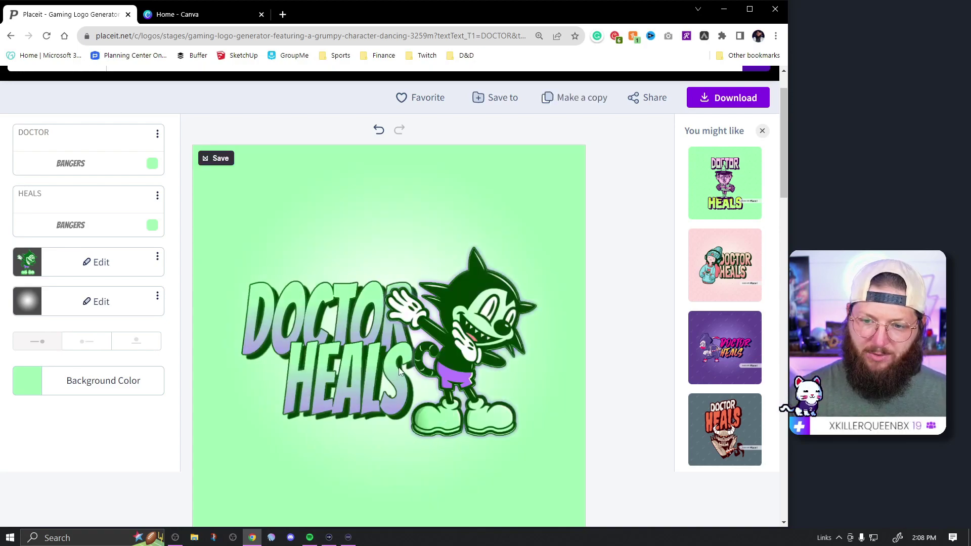
click(127, 345)
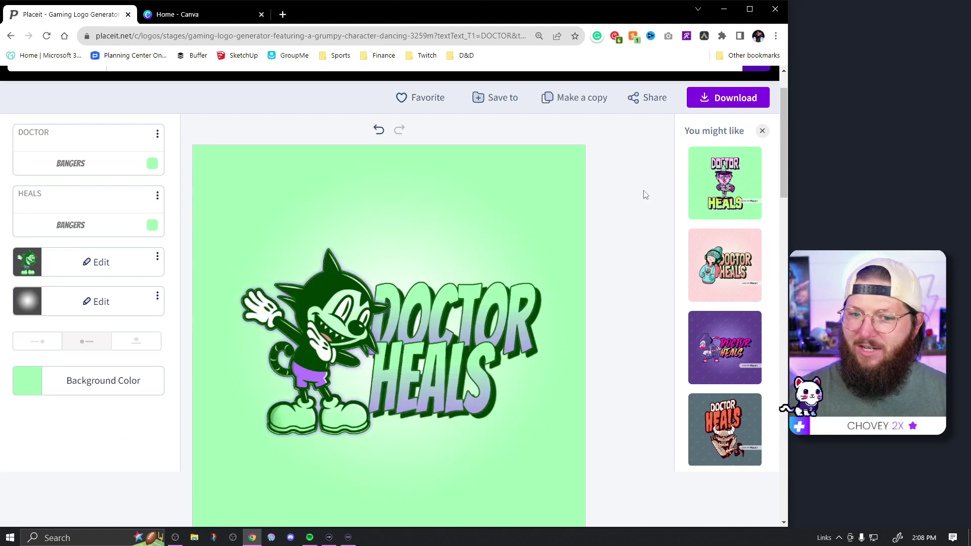
- Hide the white radial glow behind the Doctor Heals logo
click(96, 302)
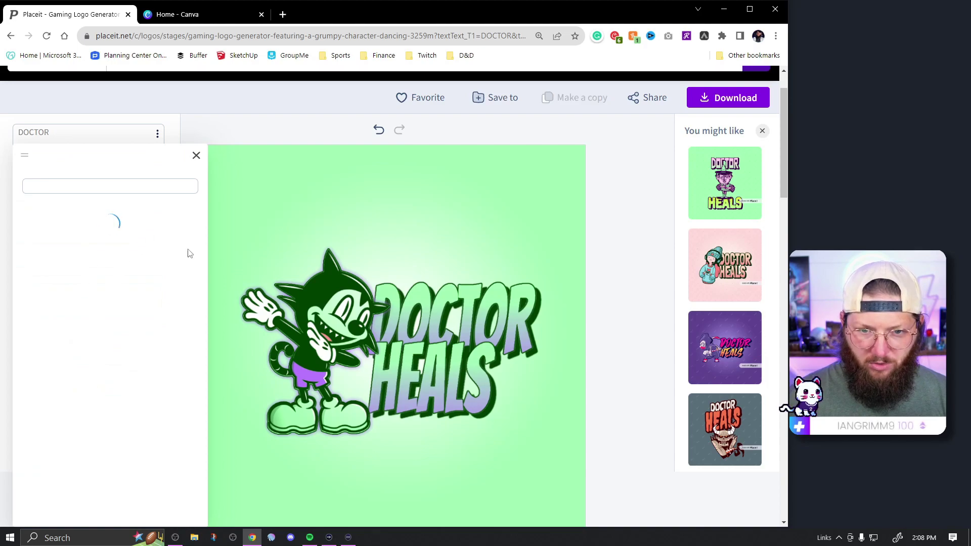
key(Escape)
click(156, 299)
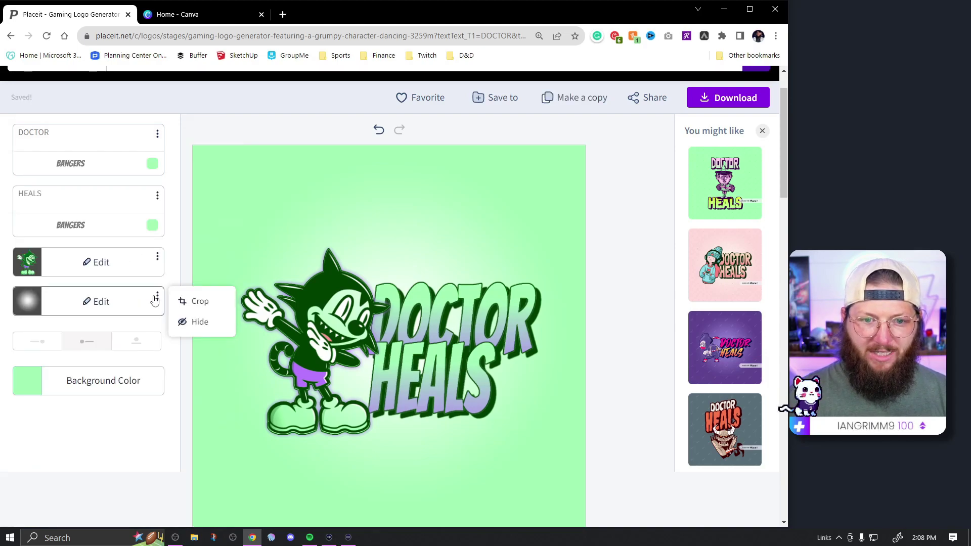
click(199, 320)
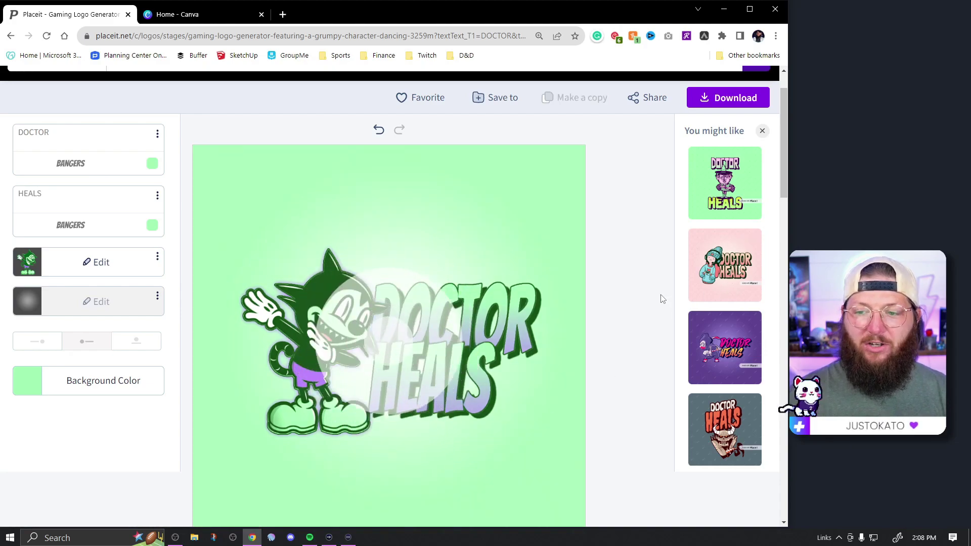
- Download the finished Doctor Heals logo
scroll(658, 301, down, 1)
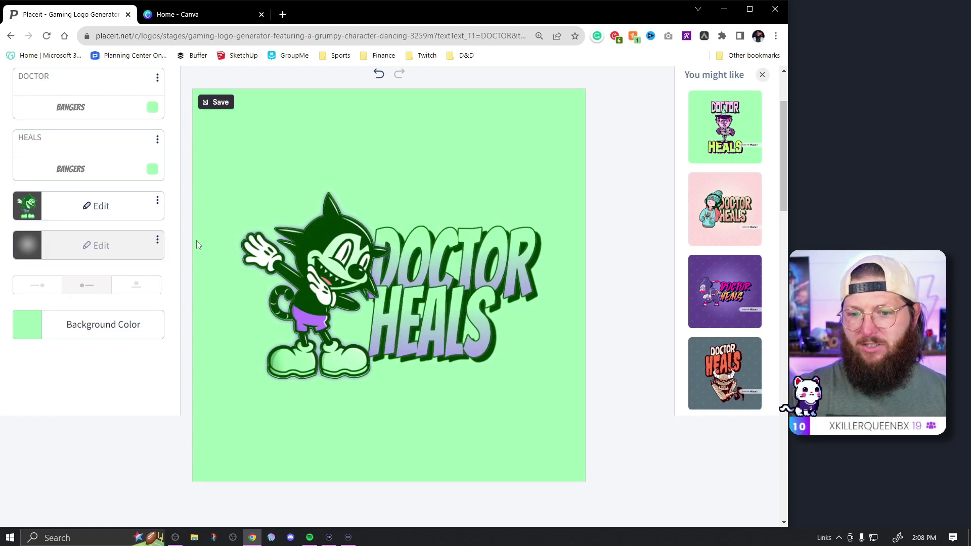
scroll(612, 288, up, 1)
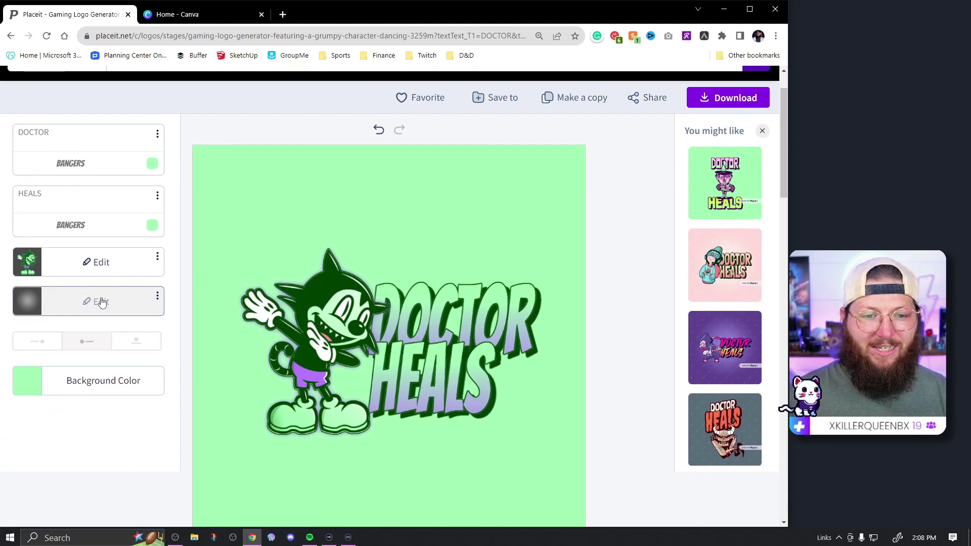
click(722, 103)
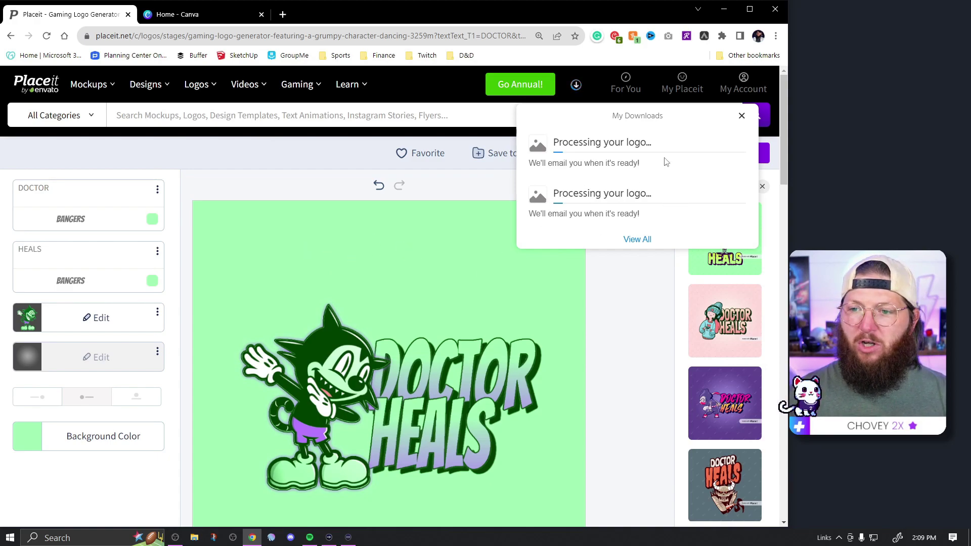
- Switch to Canva and search its templates for starting soon
click(232, 15)
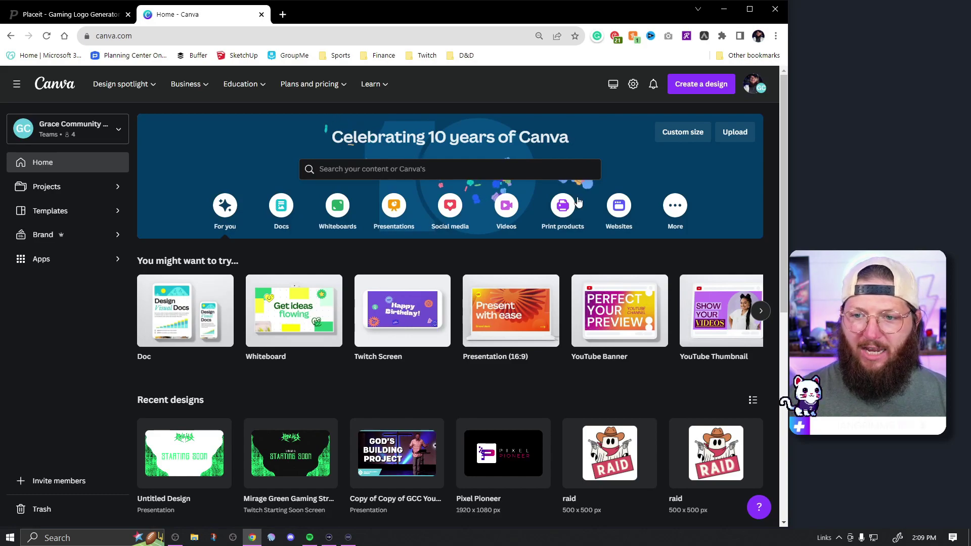
click(426, 167)
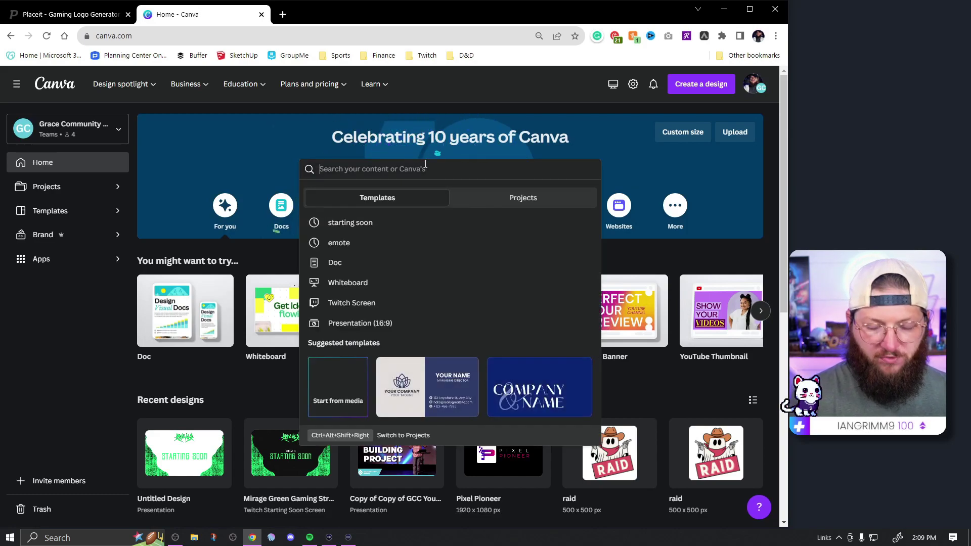
text(starting so)
key(Return)
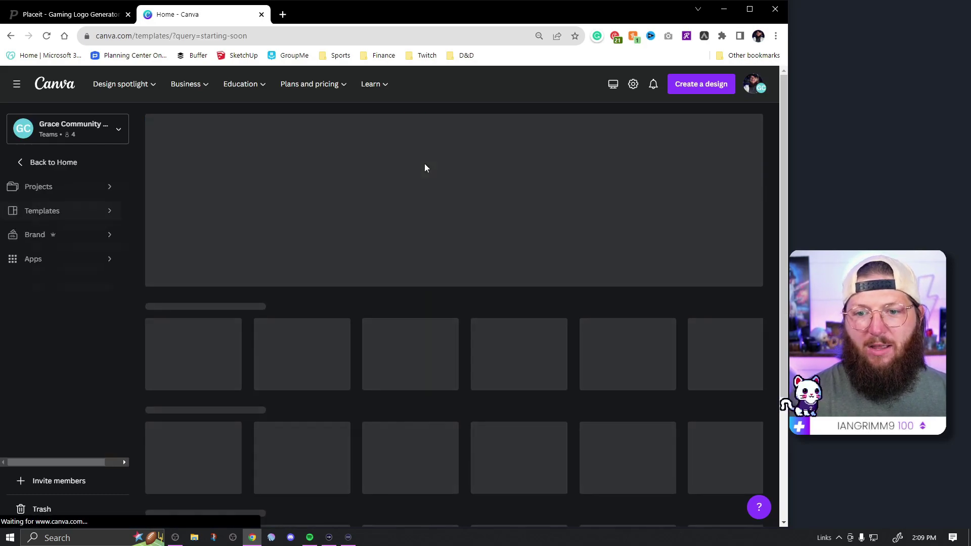
- Look through the starting soon templates for a stream screen that suits the style of the Doctor Heals logo on Placeit
click(71, 14)
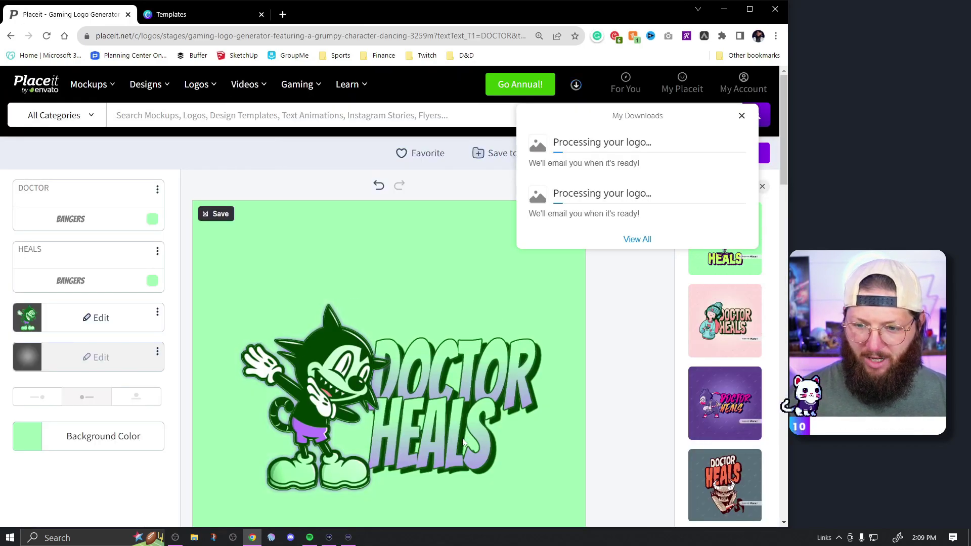
scroll(476, 329, down, 2)
click(196, 16)
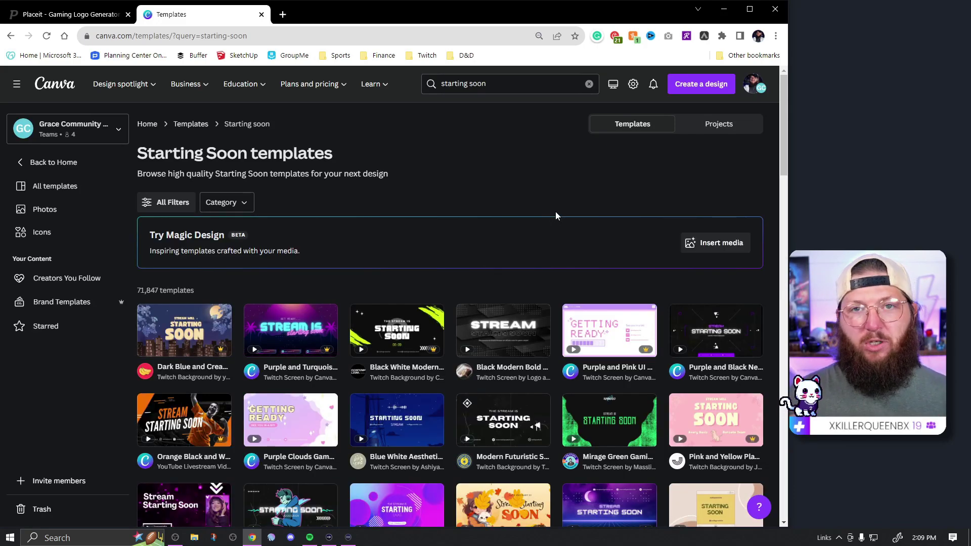
click(52, 15)
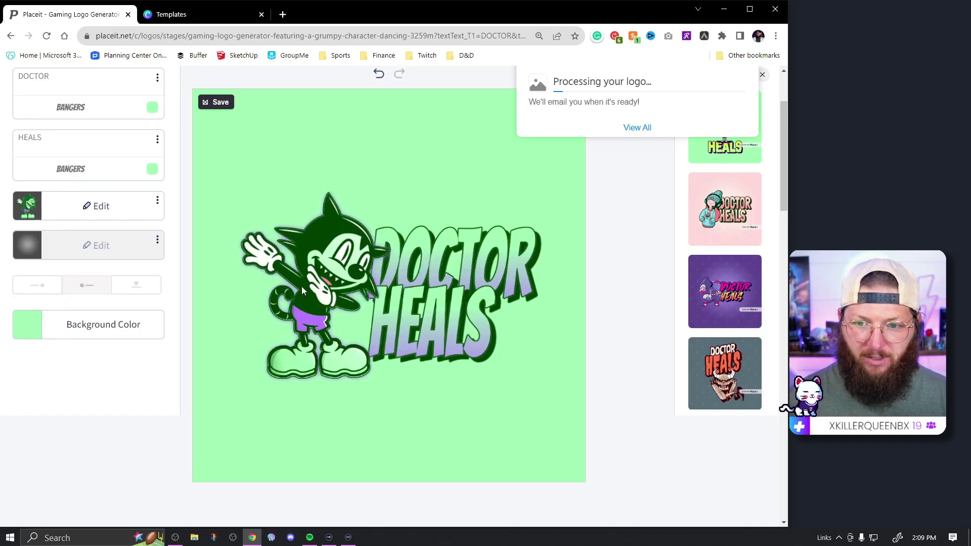
click(212, 16)
scroll(664, 379, down, 3)
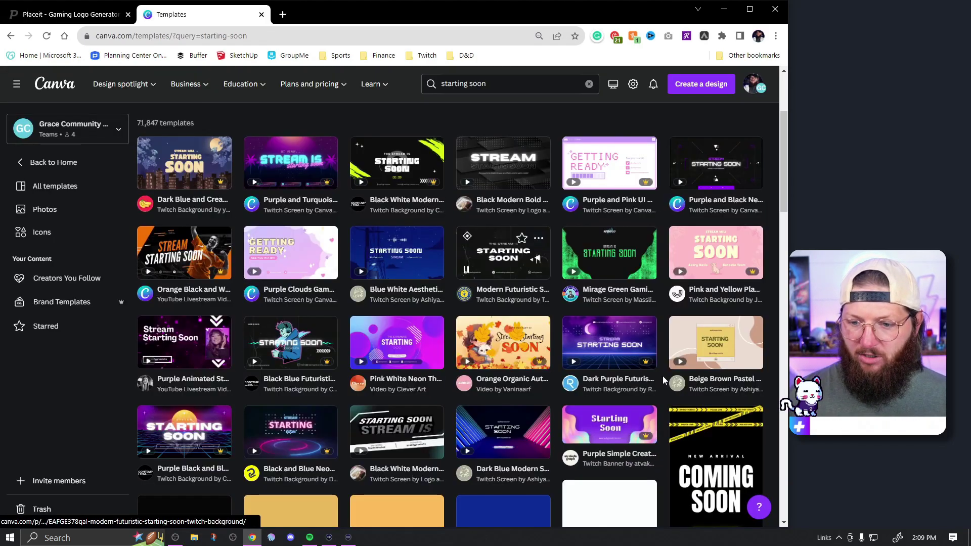
scroll(550, 386, down, 4)
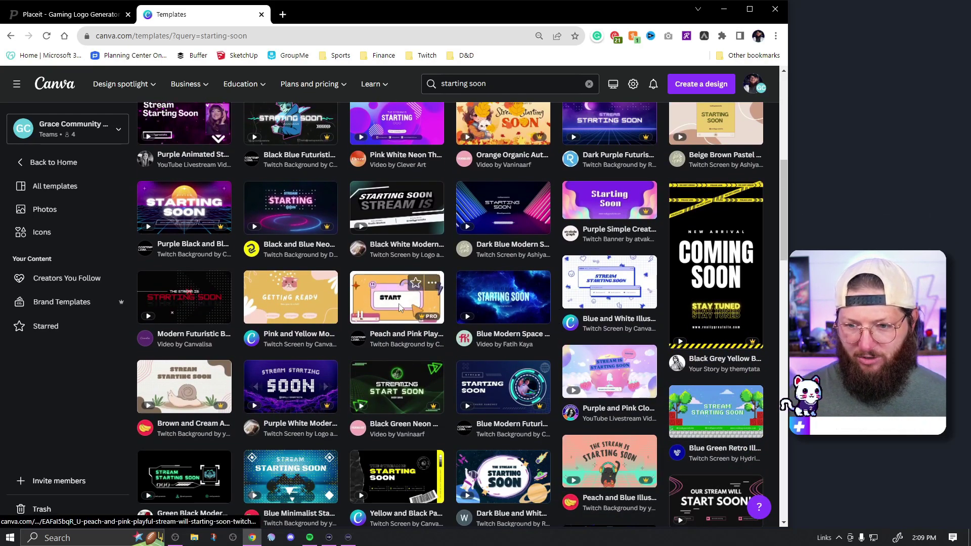
scroll(414, 304, down, 5)
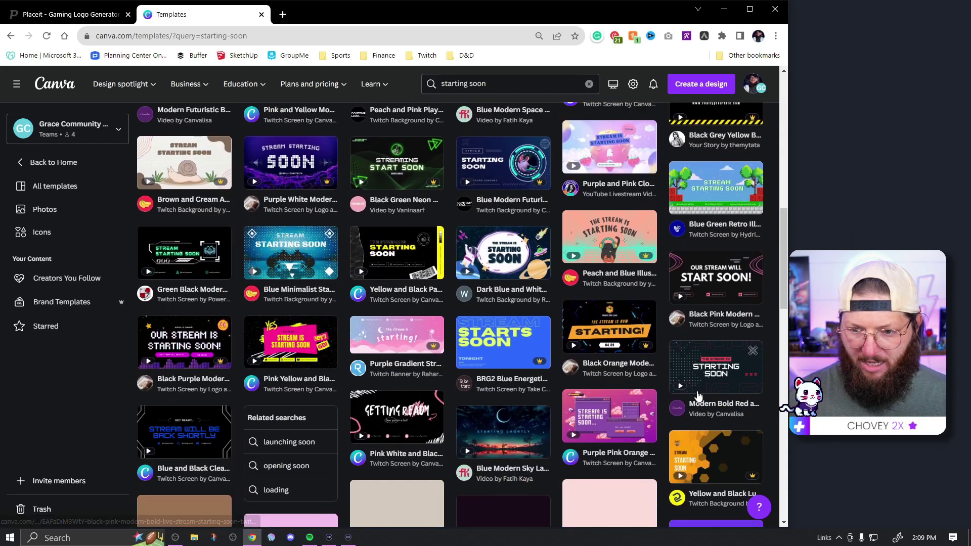
scroll(695, 395, down, 1)
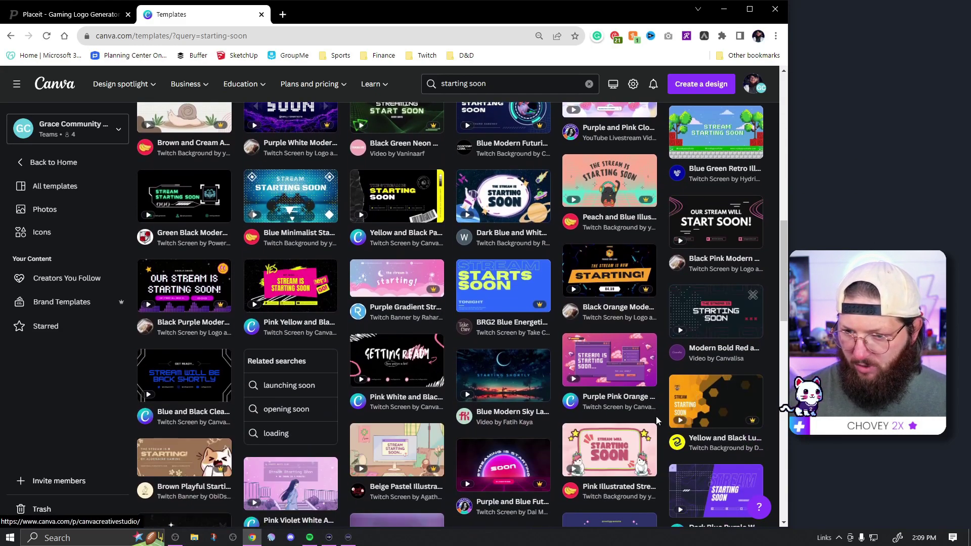
scroll(658, 419, down, 3)
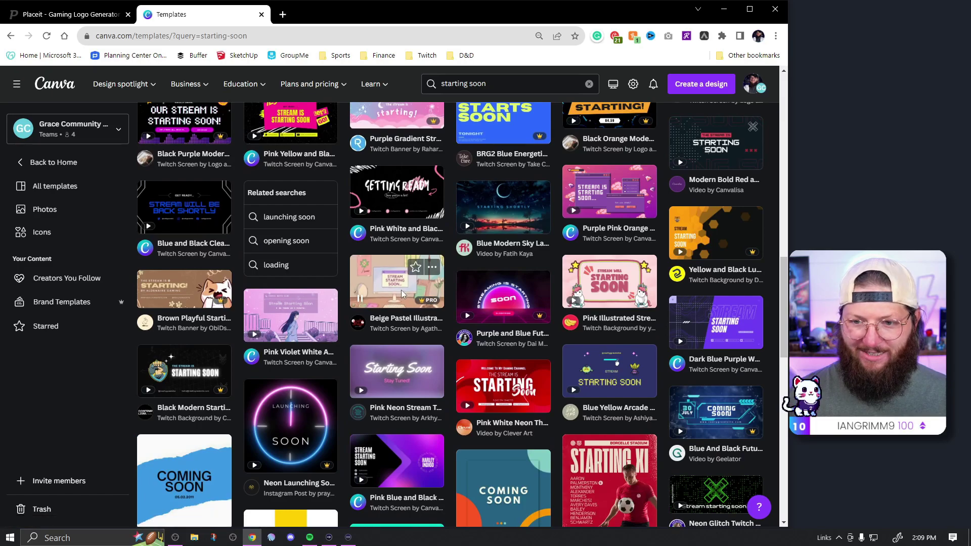
click(22, 12)
click(174, 13)
scroll(555, 348, down, 4)
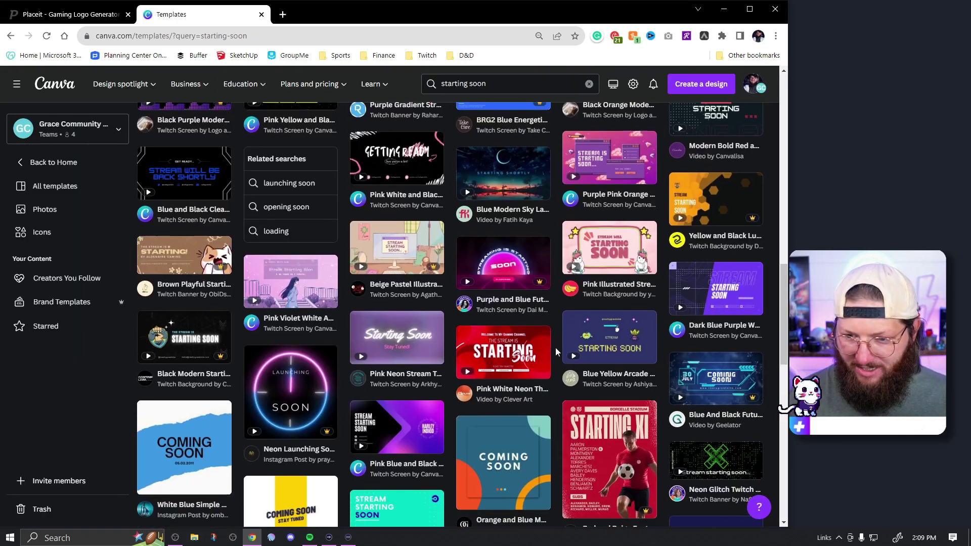
scroll(557, 359, down, 5)
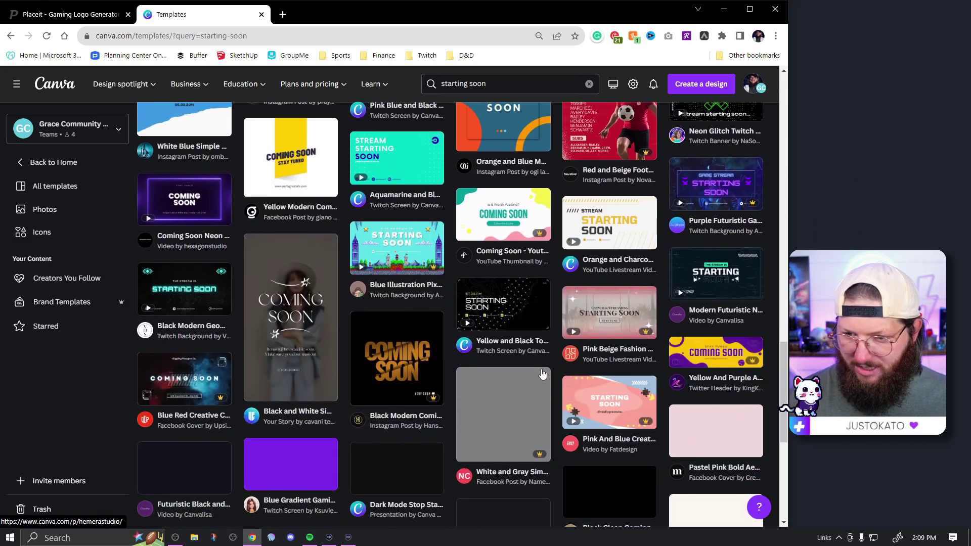
- Open the Brown and Grey Illustrated We Will Be Right Back Twitch background template for customizing
click(142, 283)
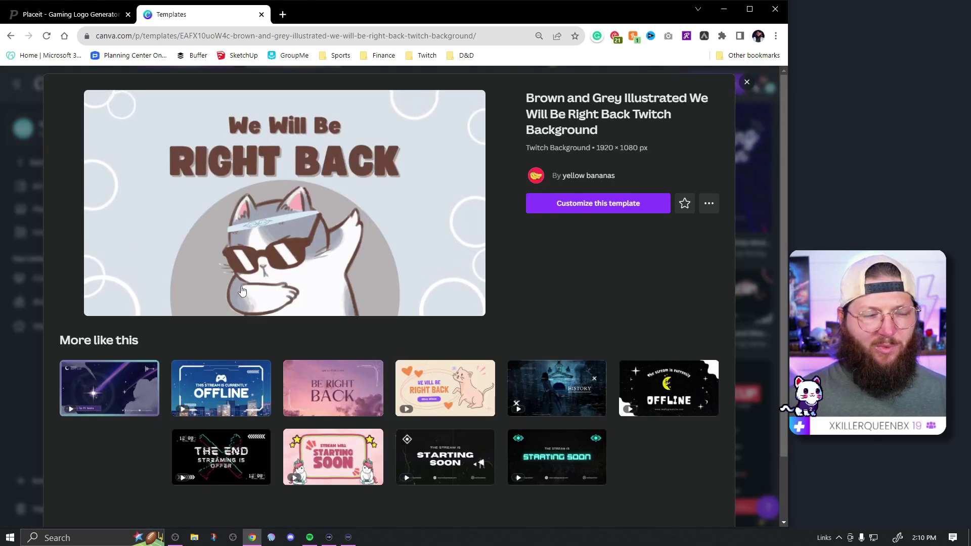
click(589, 205)
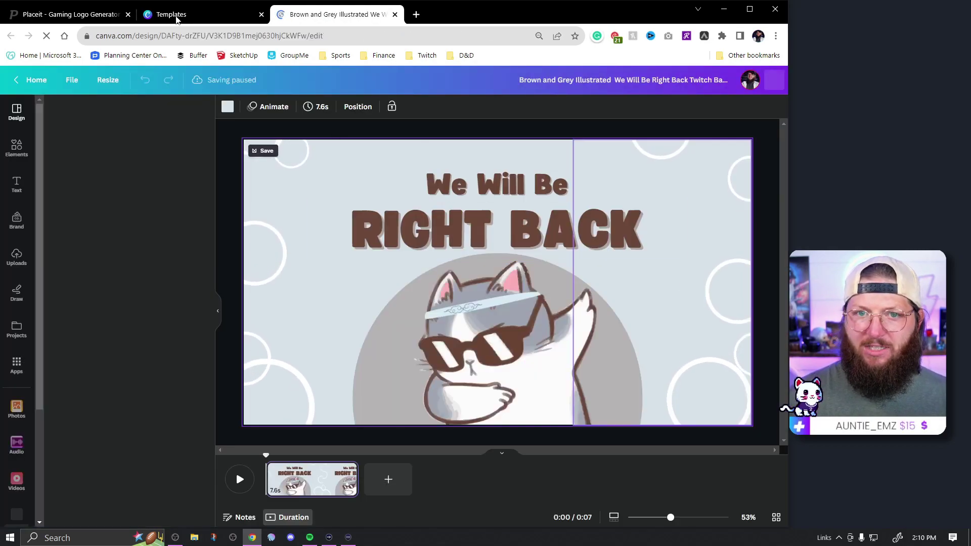
- Switch back to Placeit and download the processed transparent Doctor Heals logo as a PNG
click(171, 15)
click(87, 18)
scroll(624, 142, up, 3)
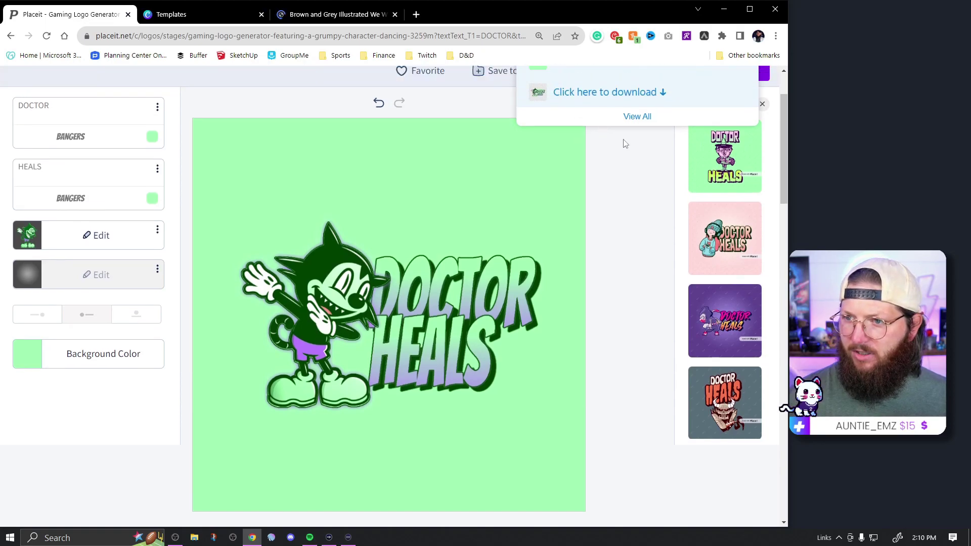
click(584, 175)
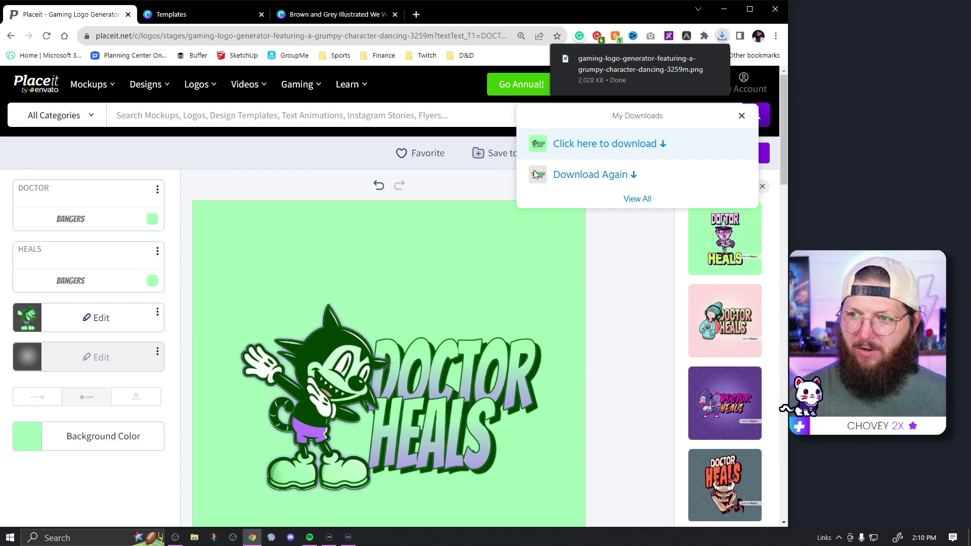
- Upload the downloaded Doctor Heals logo into the Canva Right Back design and place it over the cat illustration
click(331, 15)
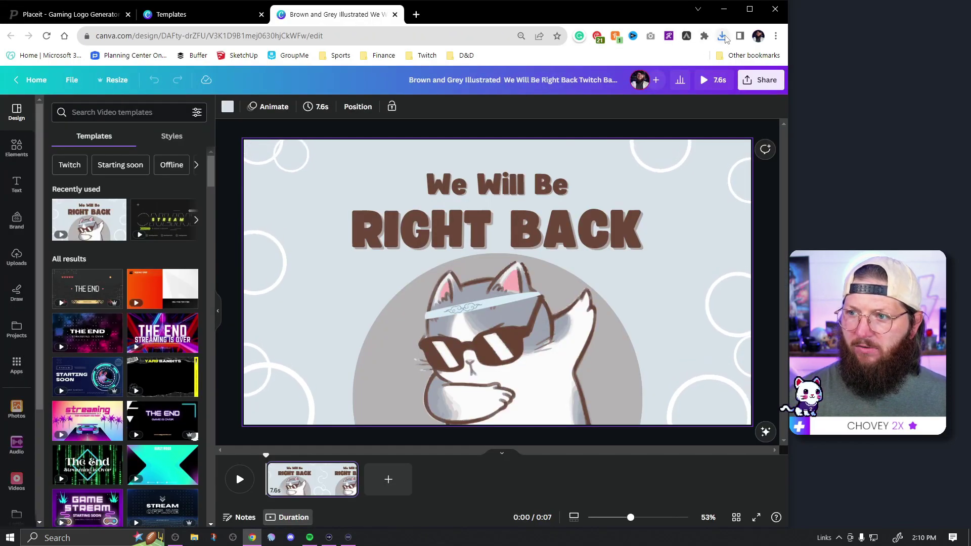
click(722, 36)
drag(629, 91, 368, 318)
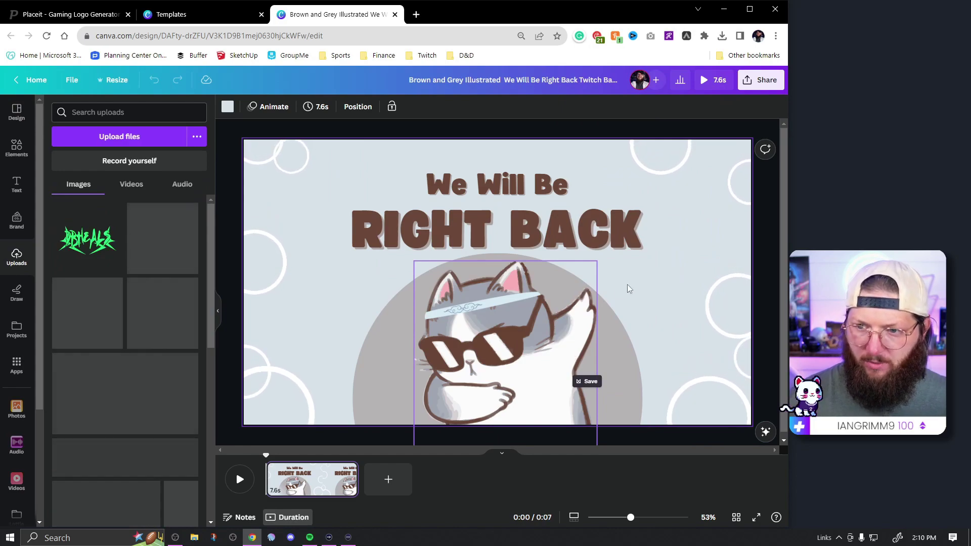
mouse_move(465, 284)
mouse_down()
mouse_move(498, 317)
mouse_move(476, 338)
mouse_move(526, 318)
mouse_up()
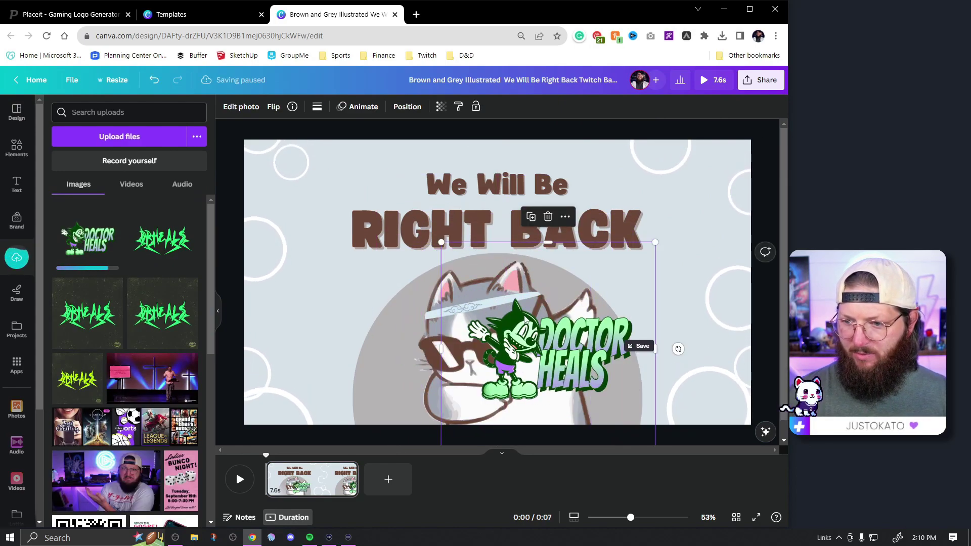
- Delete the cat illustration, then enlarge the Doctor Heals logo and center it on the half circle below the text
click(424, 321)
key(Delete)
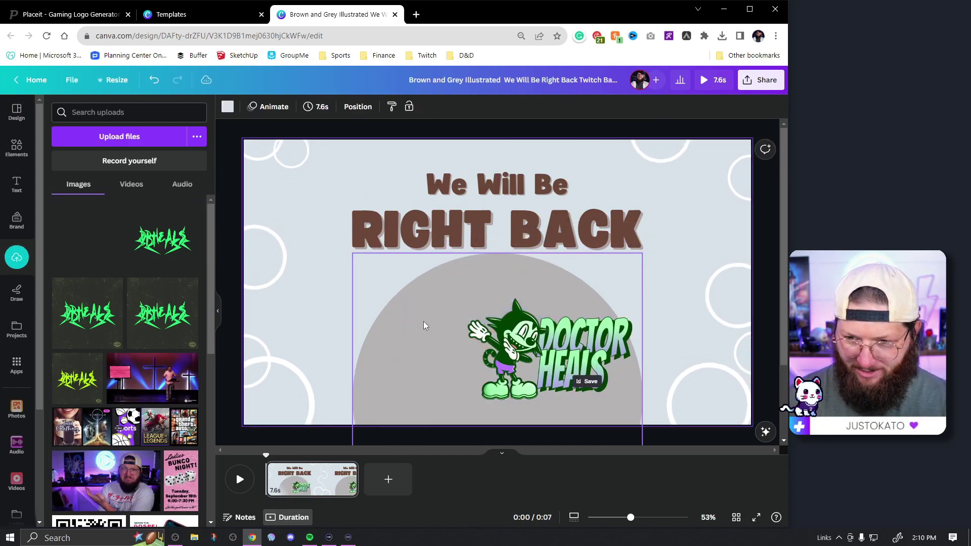
mouse_move(554, 349)
mouse_down()
mouse_move(440, 357)
mouse_move(499, 356)
mouse_up()
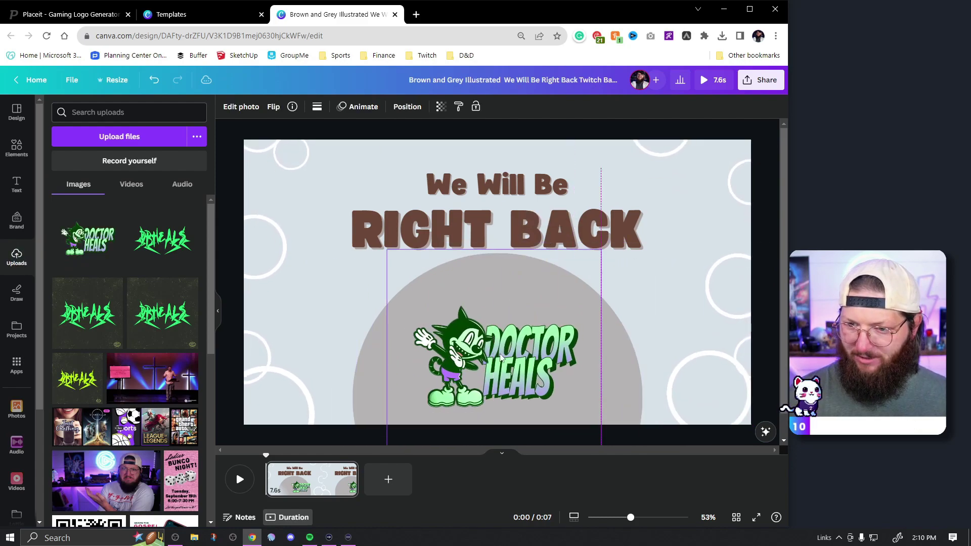
drag(602, 249, 666, 184)
drag(566, 320, 533, 344)
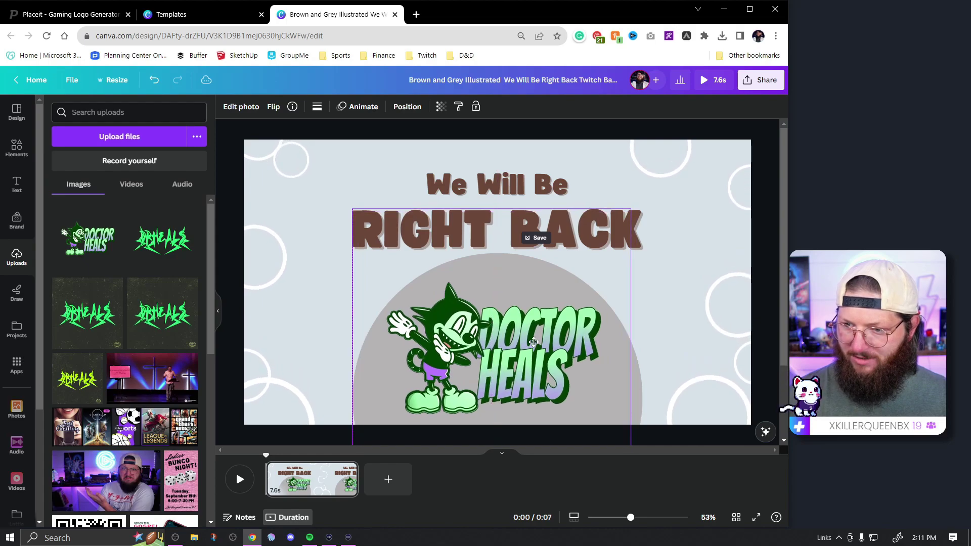
drag(534, 343, 540, 344)
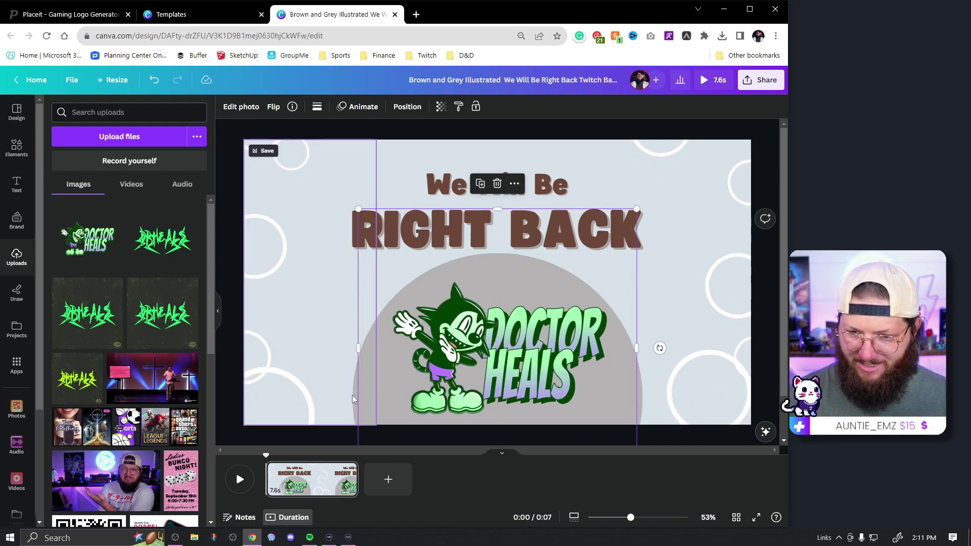
- Recolor the half circle behind the logo with the light green from the logo's photo colors
click(654, 396)
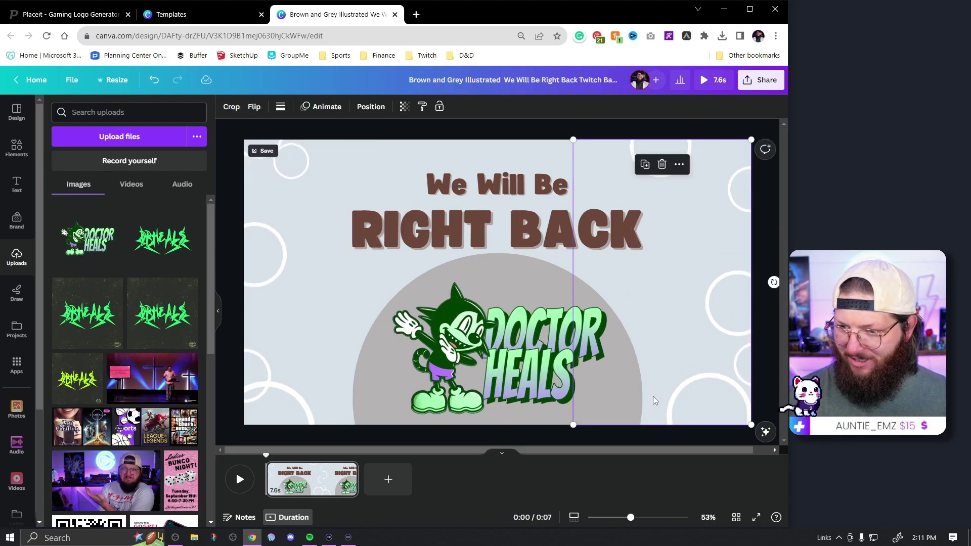
click(634, 397)
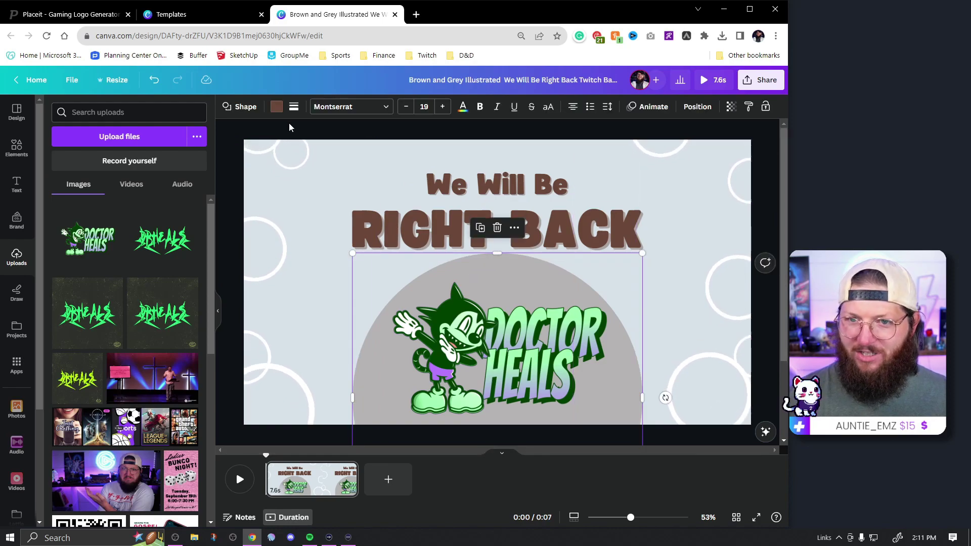
click(276, 106)
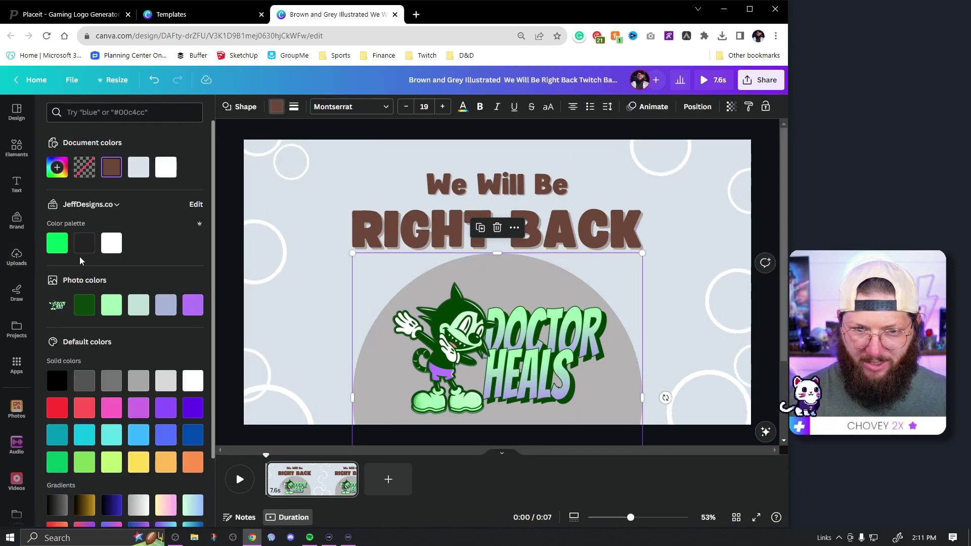
click(112, 306)
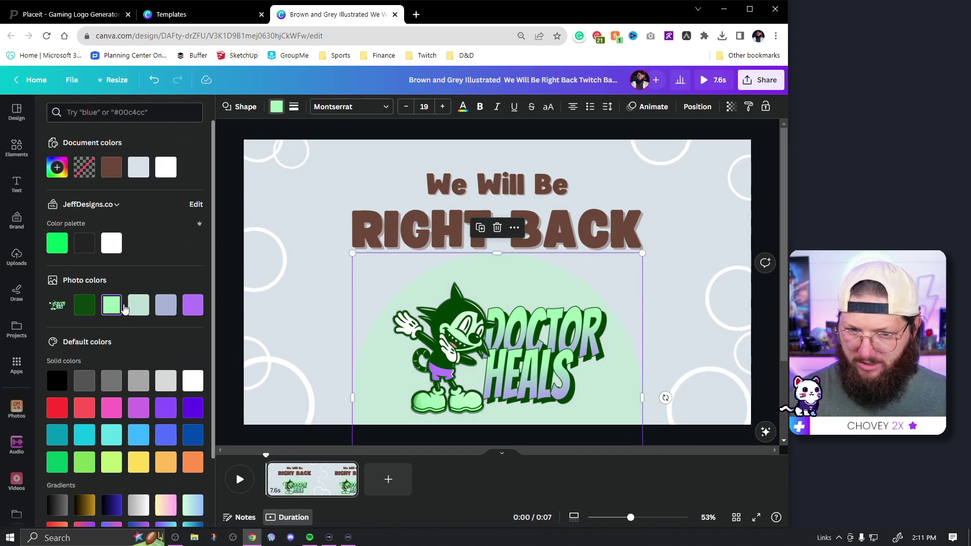
- Delete the large circles graphic from the design's right side and set the page background to the logo's light green
click(713, 222)
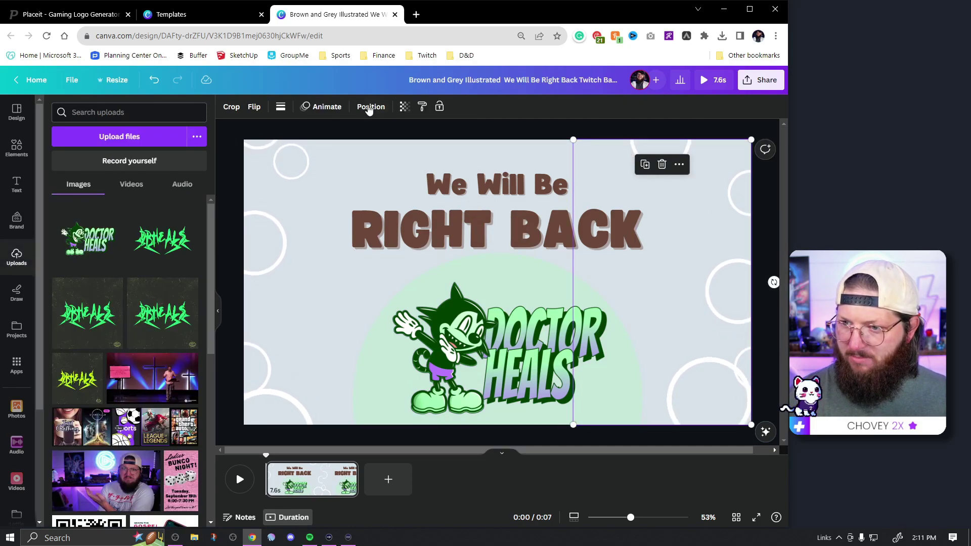
mouse_move(694, 223)
mouse_down()
mouse_move(710, 234)
mouse_move(697, 223)
mouse_up()
click(622, 160)
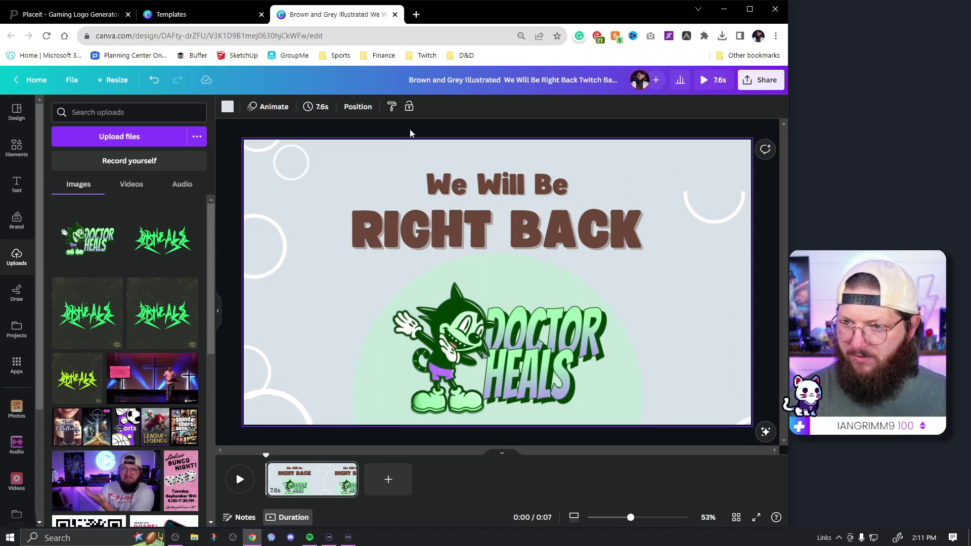
click(228, 106)
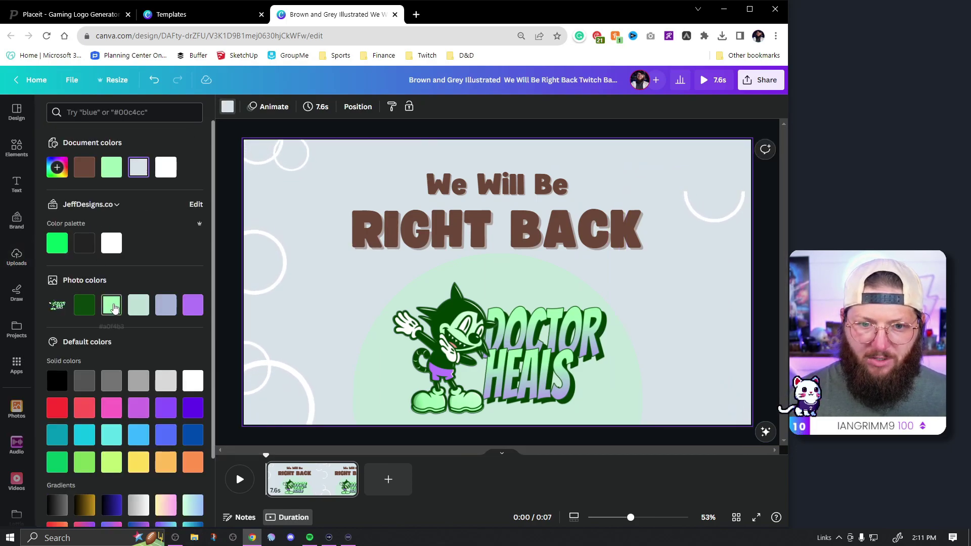
- Try lavender from the logo's photo colors on the half circle behind the logo, ending with dark green
click(643, 379)
click(641, 378)
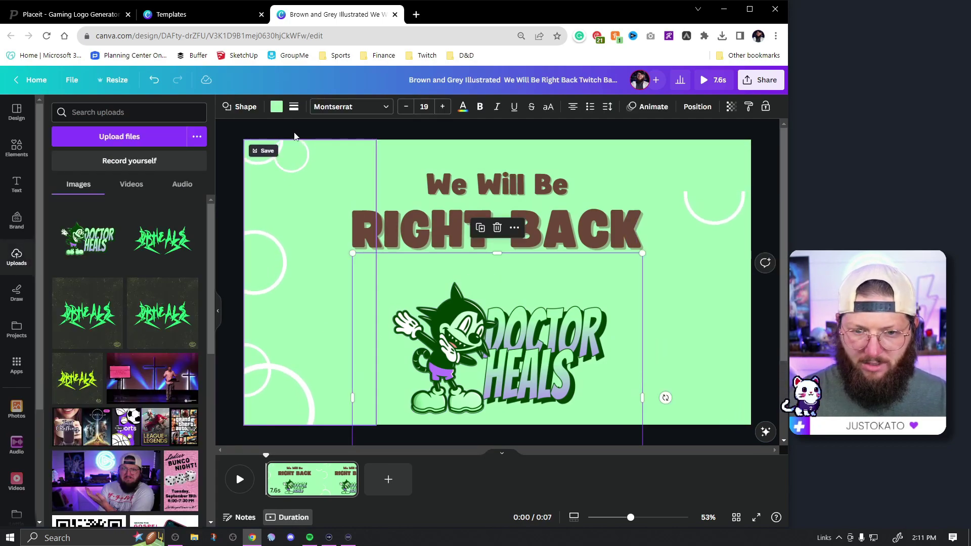
click(276, 106)
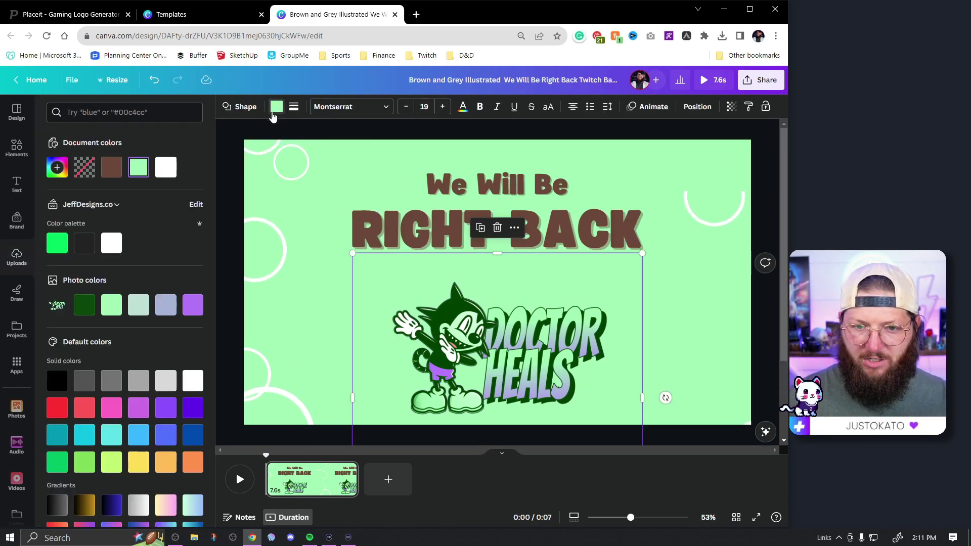
click(193, 306)
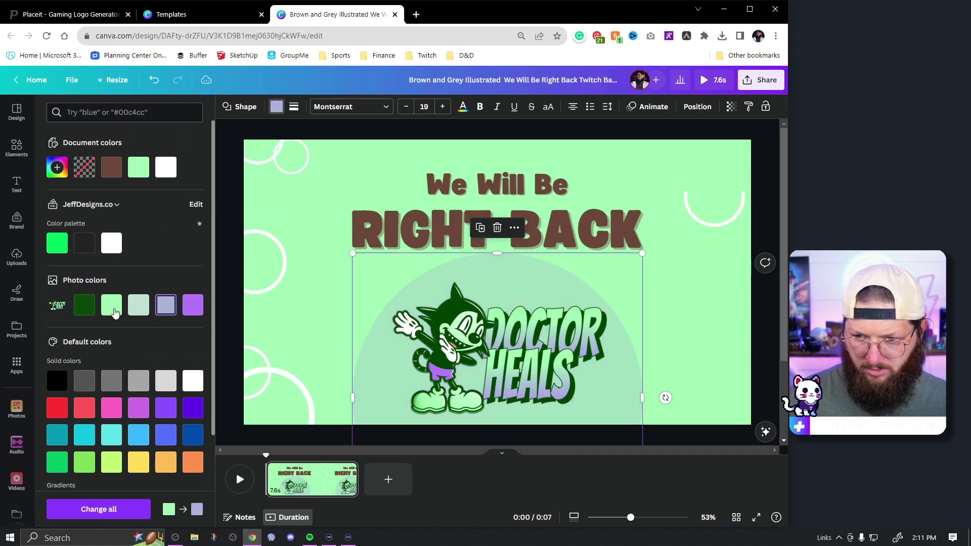
click(232, 272)
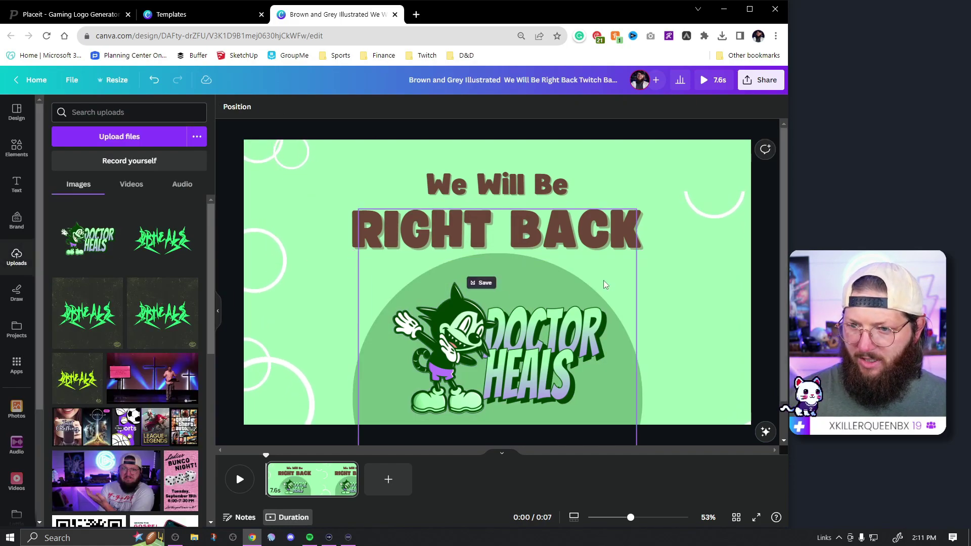
- Recolor the "RIGHT BACK" and "We Will Be" text lines white
click(499, 233)
click(373, 108)
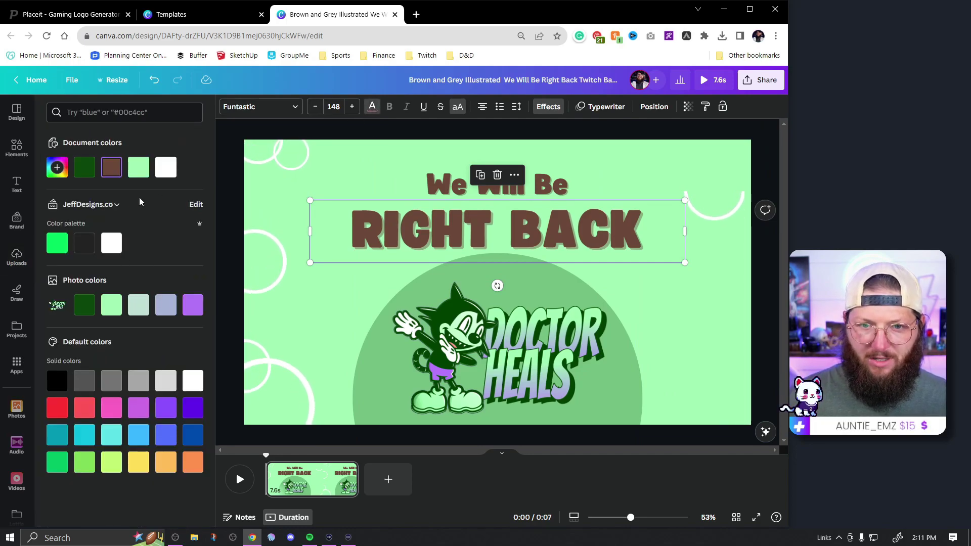
click(167, 168)
click(430, 184)
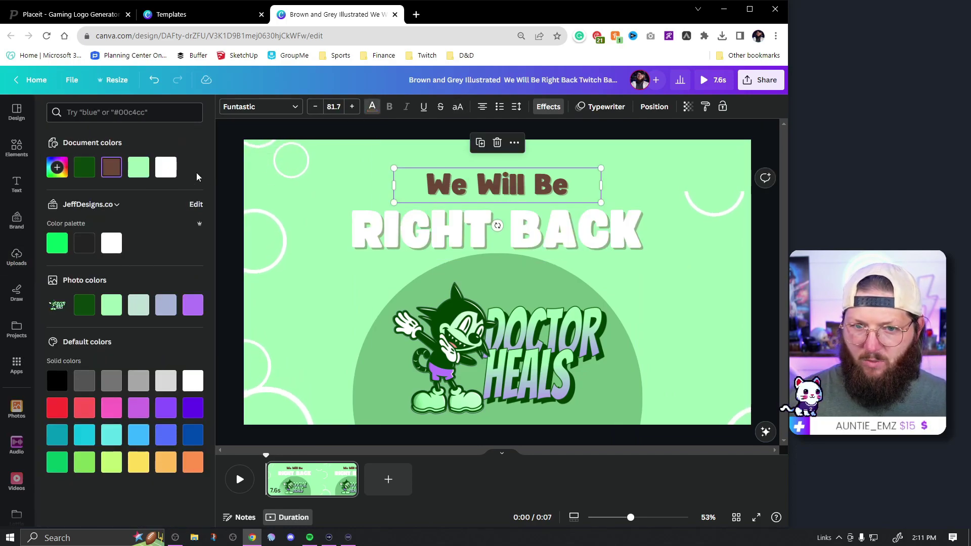
click(166, 168)
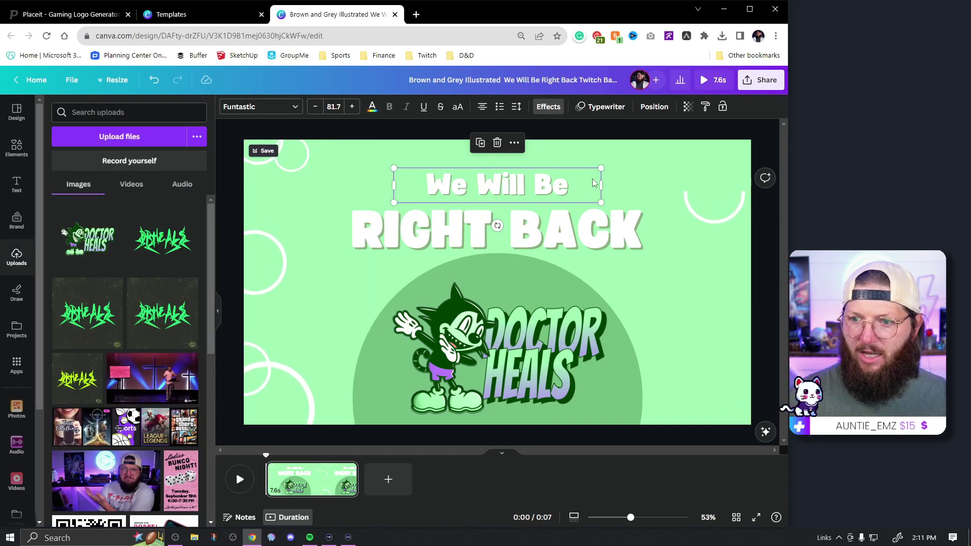
- Replace the text lines with "stream will" and "START SOON", and move both up slightly together
double_click(545, 184)
text(stream)
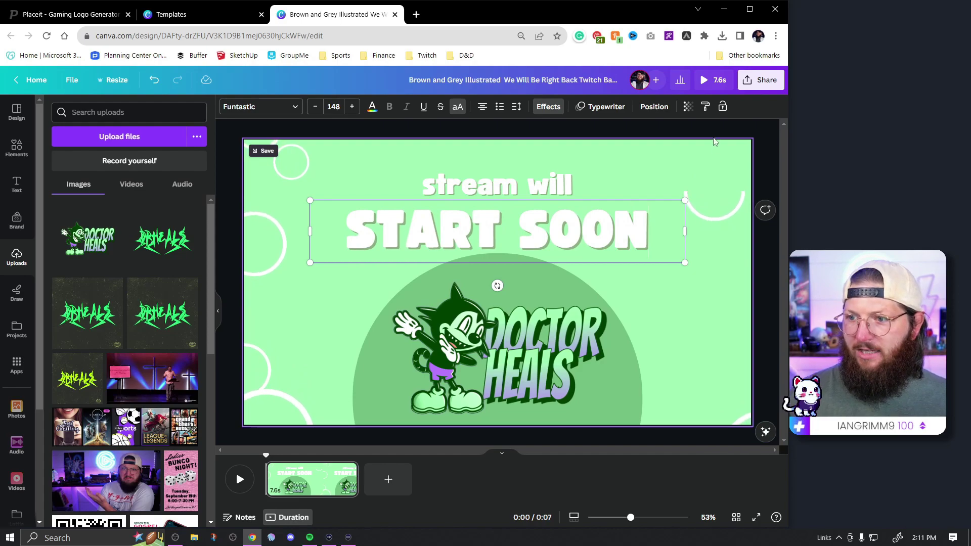
click(629, 172)
click(545, 209)
shift+click(506, 185)
drag(566, 224, 566, 209)
- Move the right-hand circles graphic up and left so more of its rings show along the design's right edge
click(733, 212)
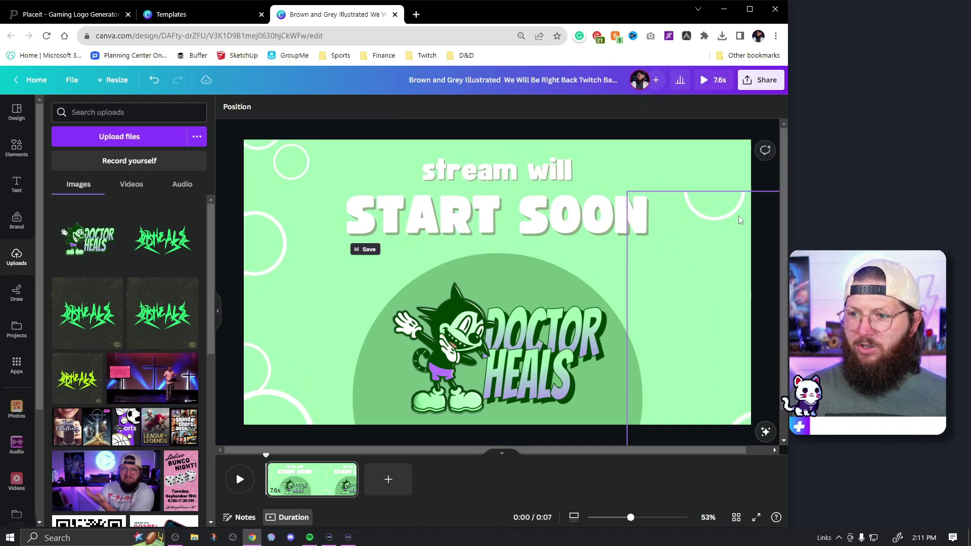
drag(726, 209, 701, 201)
click(566, 129)
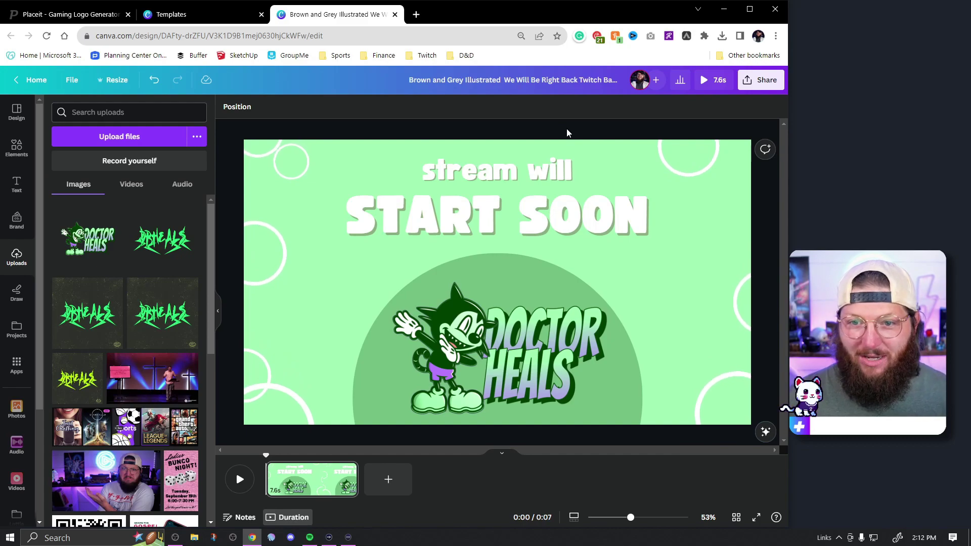
- Shrink the Doctor Heals logo slightly and center it again on the half circle
click(526, 369)
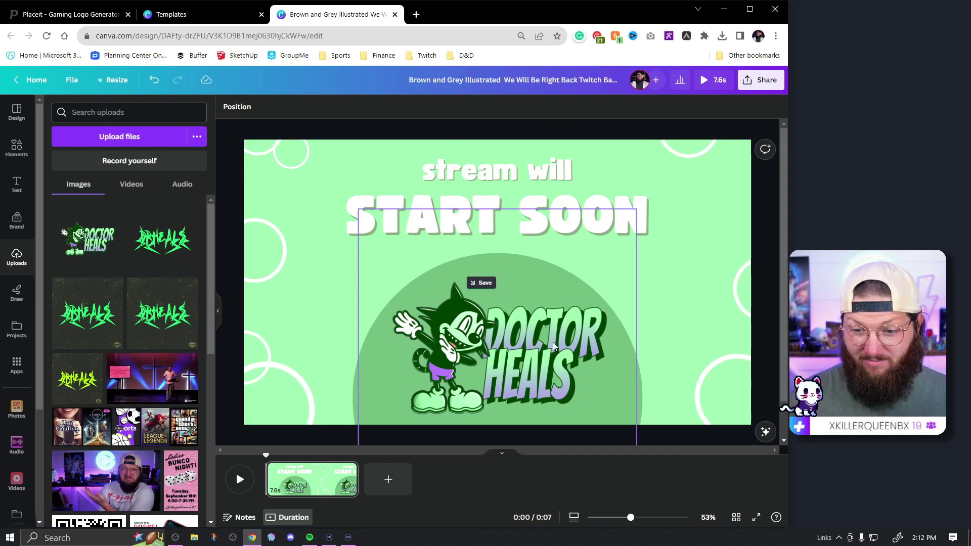
mouse_move(637, 208)
mouse_down()
mouse_move(643, 215)
mouse_move(601, 243)
mouse_up()
drag(503, 361, 521, 354)
click(530, 134)
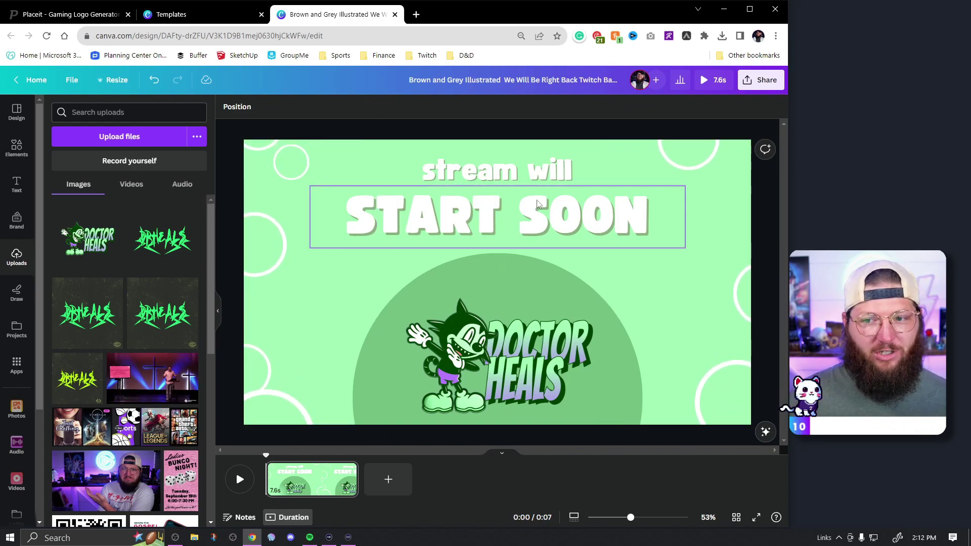
- Group the "stream will" and "START SOON" text lines
click(537, 216)
shift+click(554, 175)
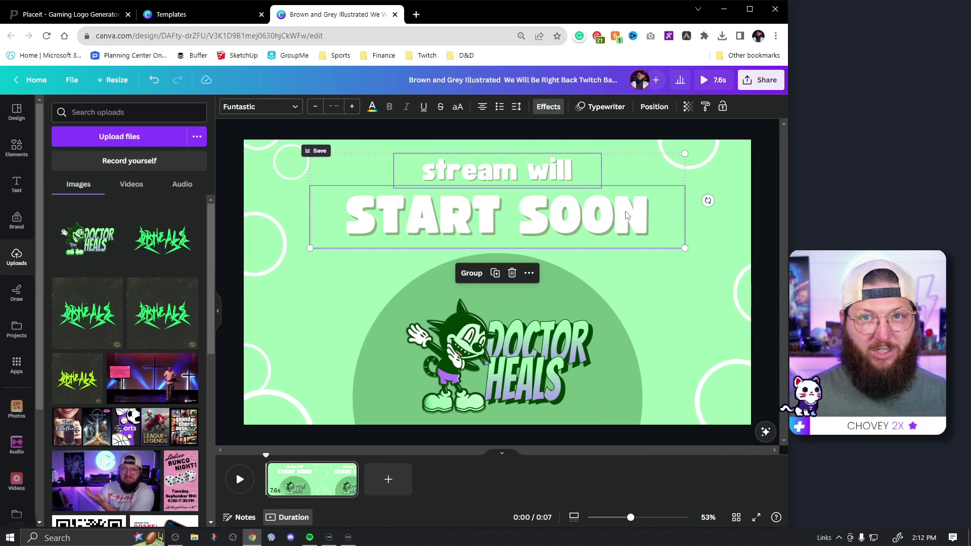
key(ctrl+g)
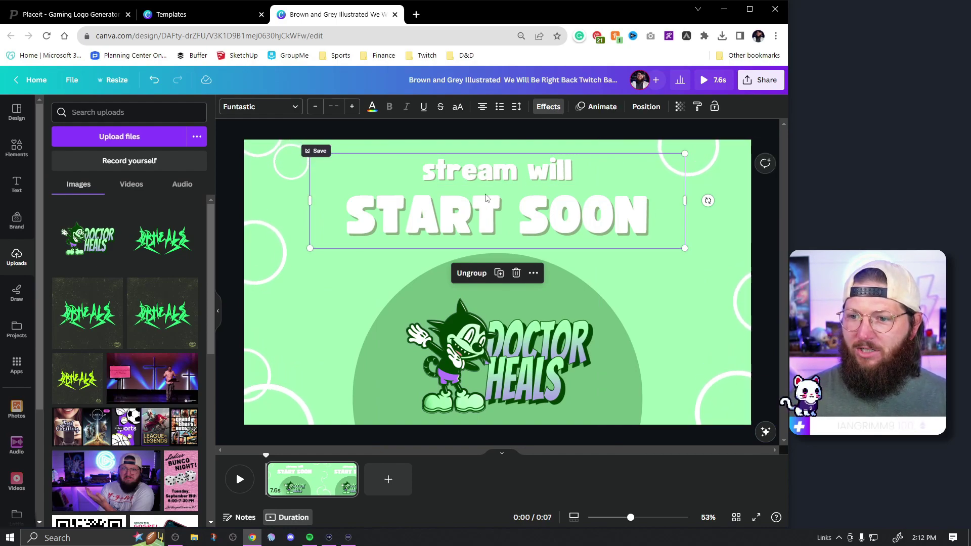
- Check the individual lines of the text group, ungroup them and group them again
click(604, 107)
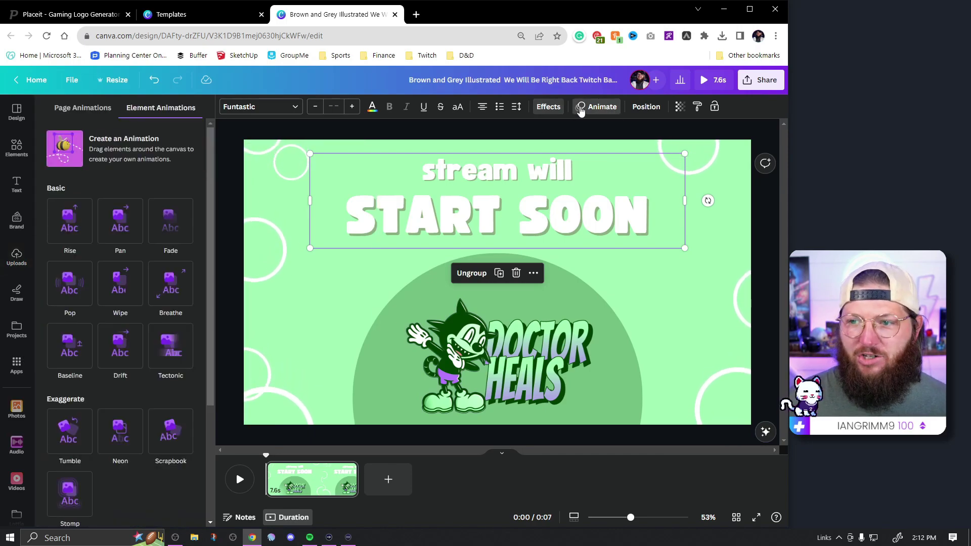
click(569, 127)
double_click(319, 192)
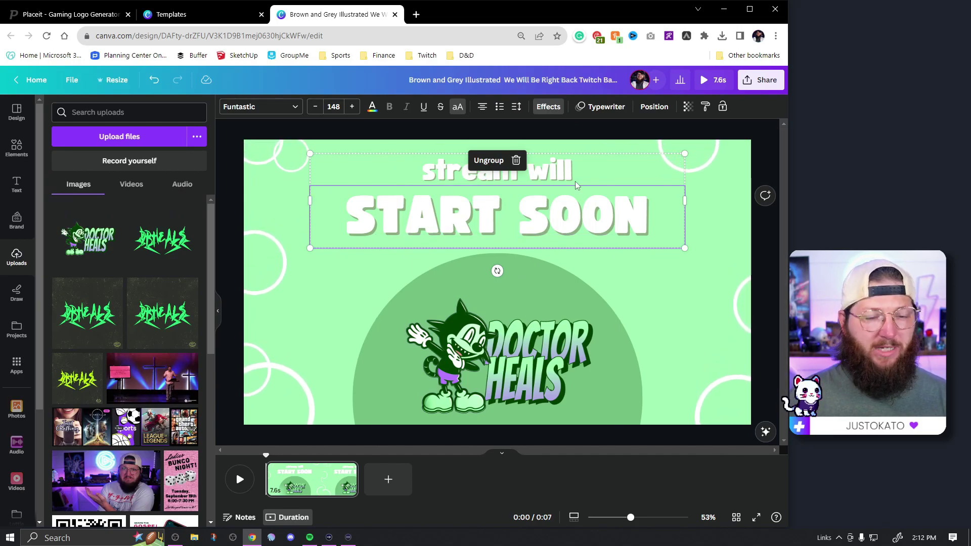
click(445, 172)
click(490, 201)
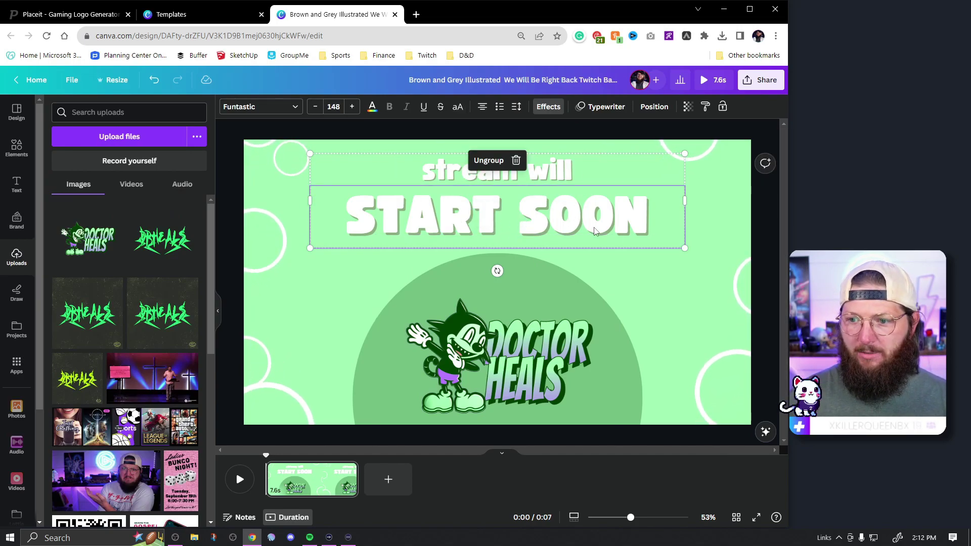
click(684, 293)
click(624, 226)
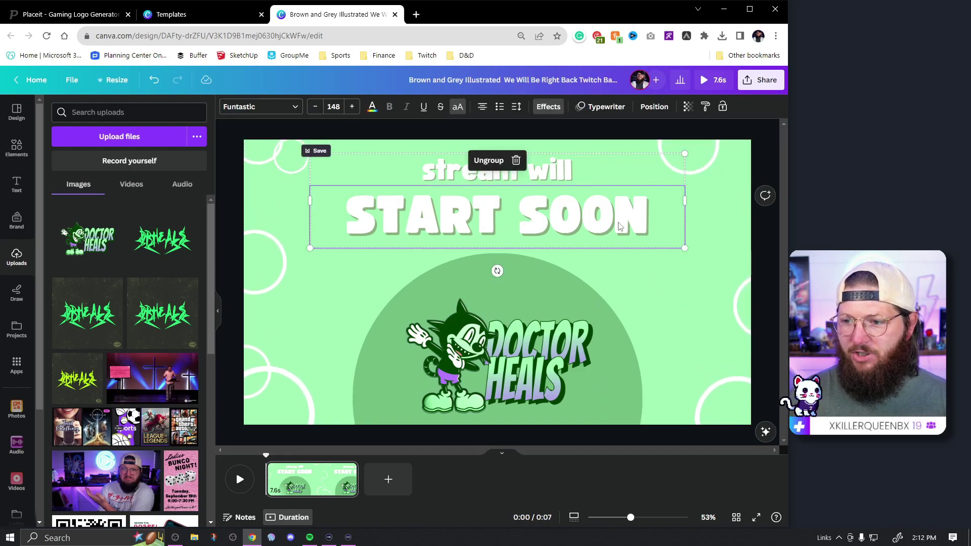
click(489, 161)
click(472, 274)
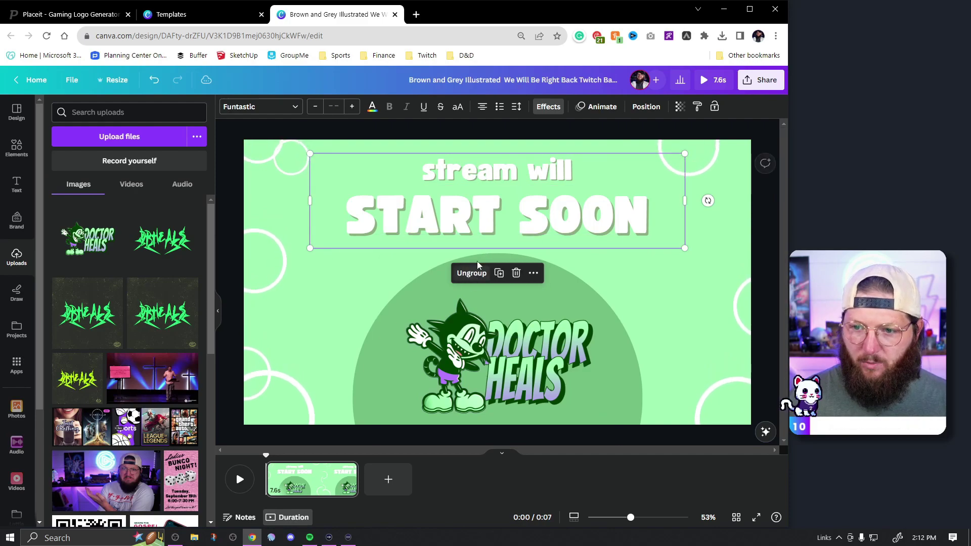
- Apply the Drift animation to the "stream will START SOON" text group
click(609, 110)
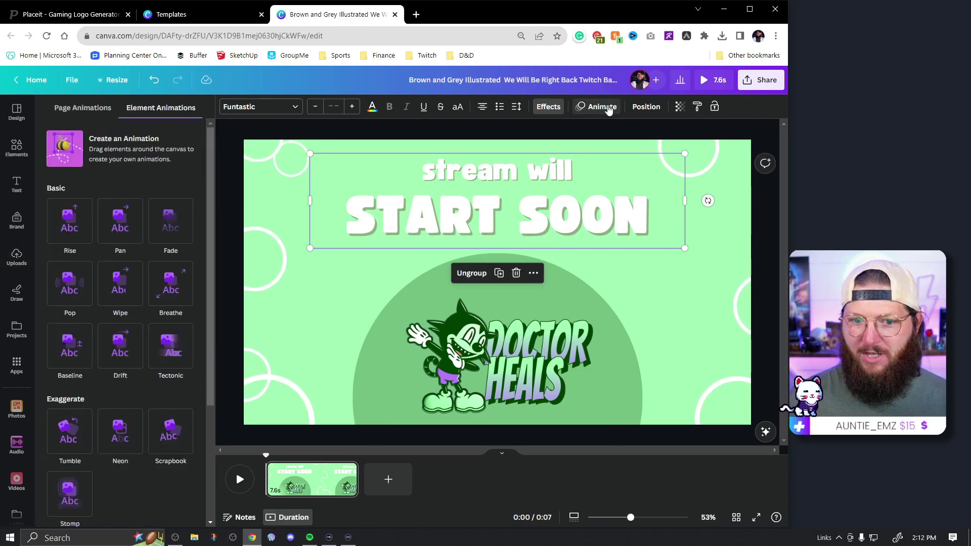
scroll(115, 369, down, 1)
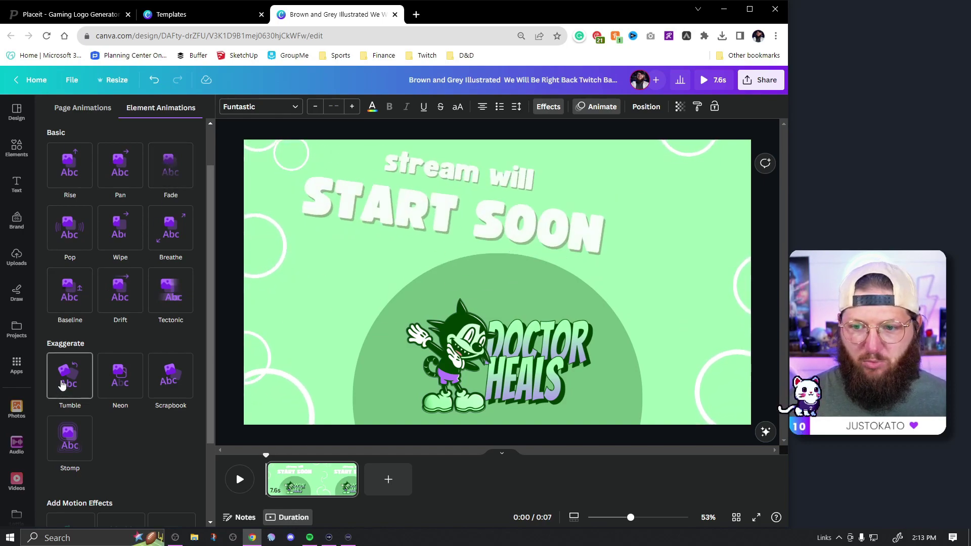
click(124, 297)
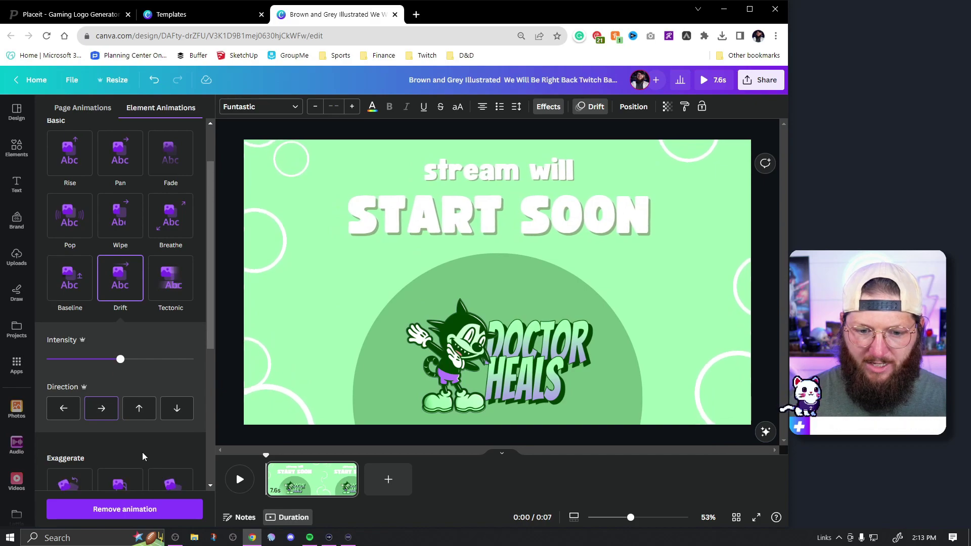
- Add the Pulse motion effect to the text group and lower its intensity to the minimum
scroll(146, 455, down, 5)
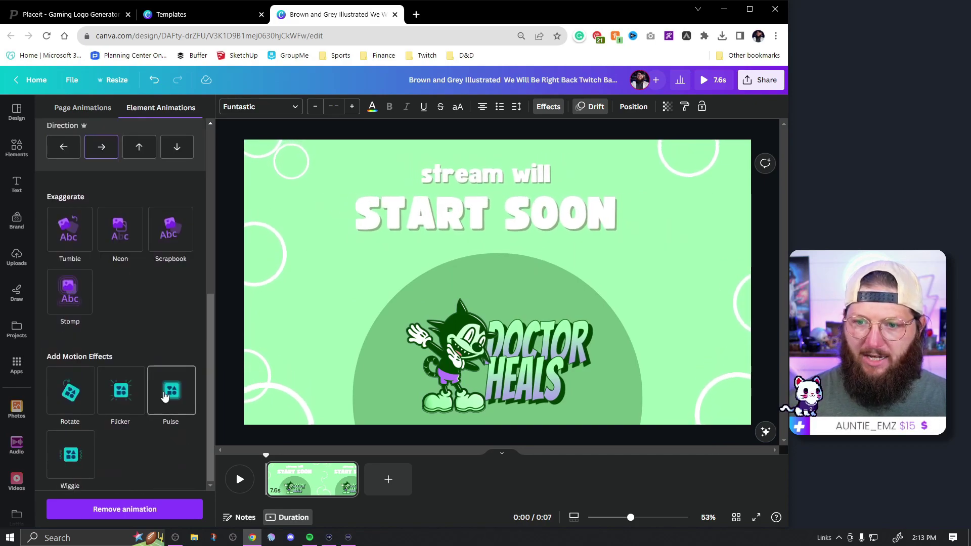
click(170, 398)
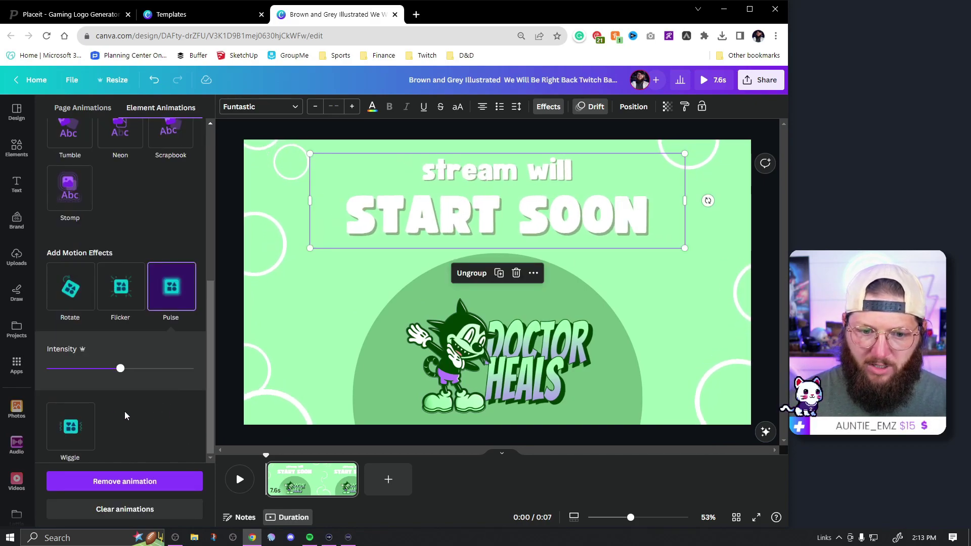
drag(120, 370, 42, 371)
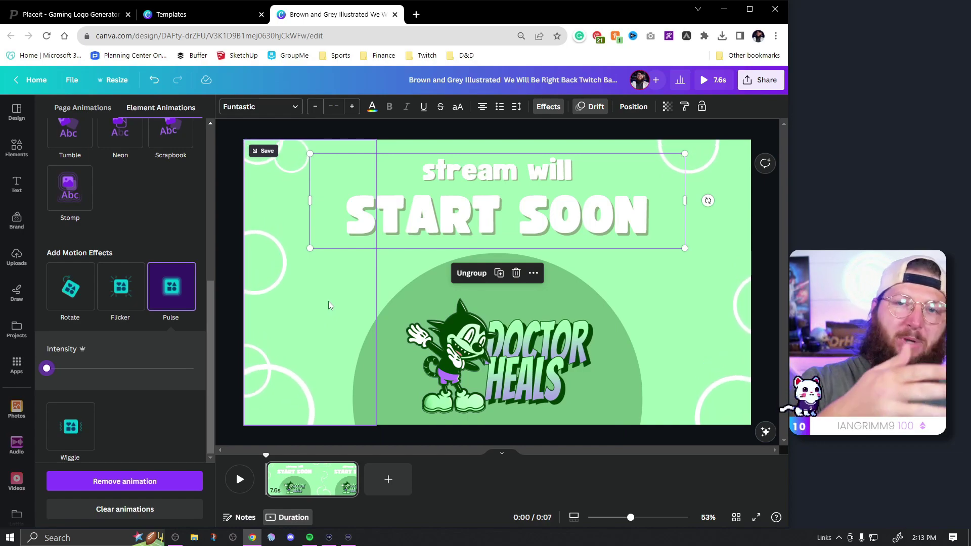
- Duplicate the page and set the Drift animation of the copy's text group to the left direction
click(347, 471)
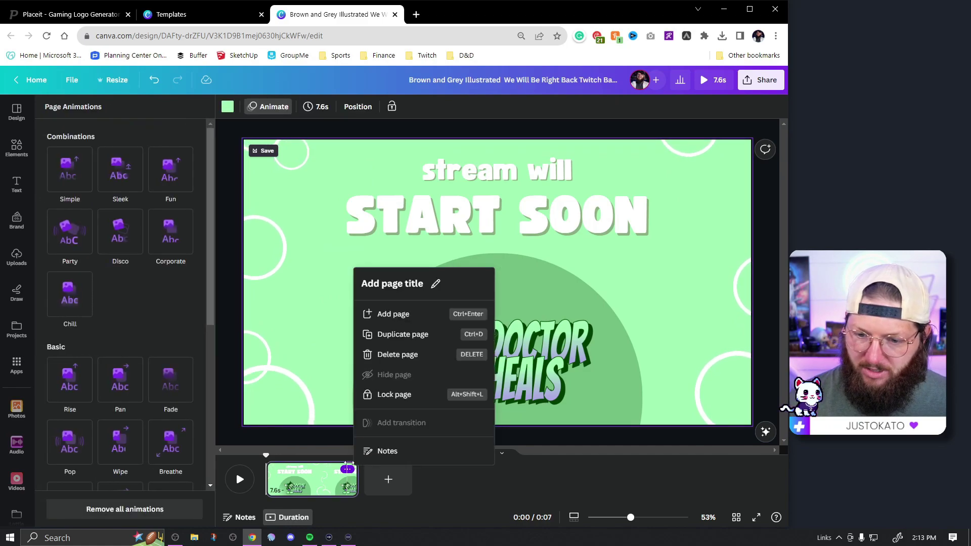
click(403, 335)
click(463, 232)
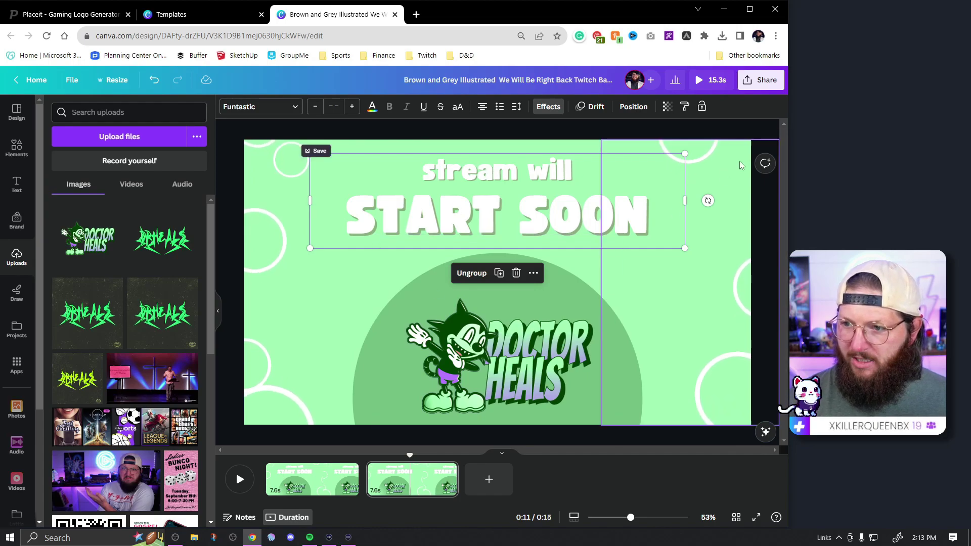
click(595, 107)
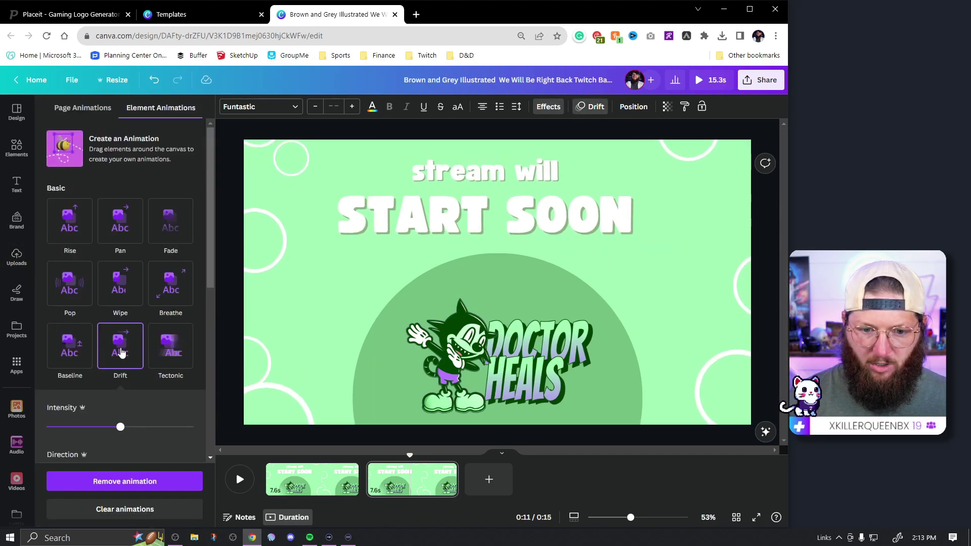
scroll(125, 345, down, 3)
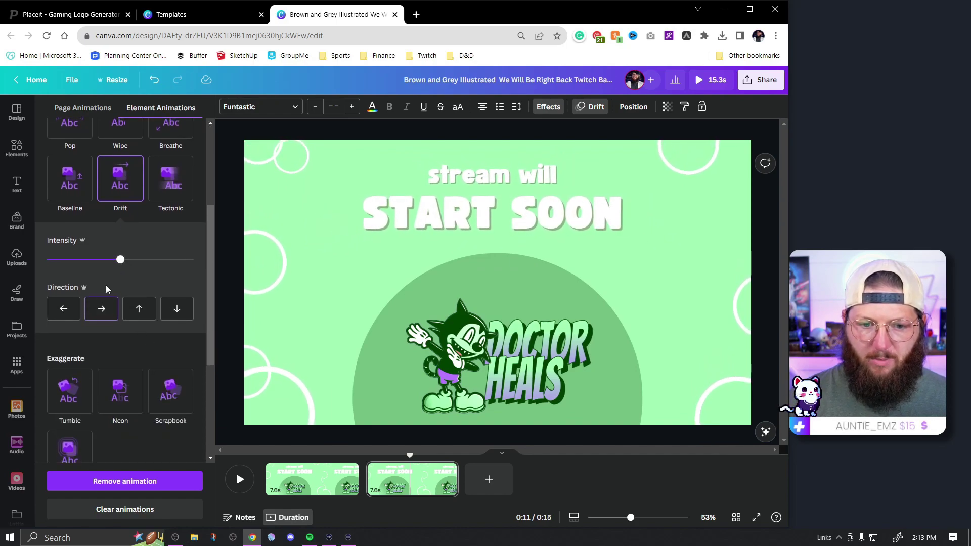
click(63, 314)
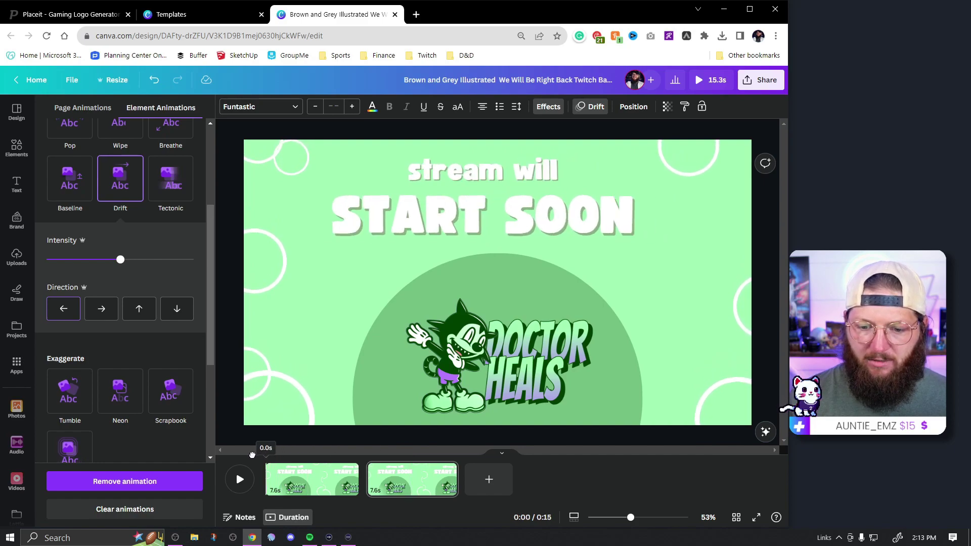
- Preview the playback across both pages and add a Match & Move transition between them
key(space)
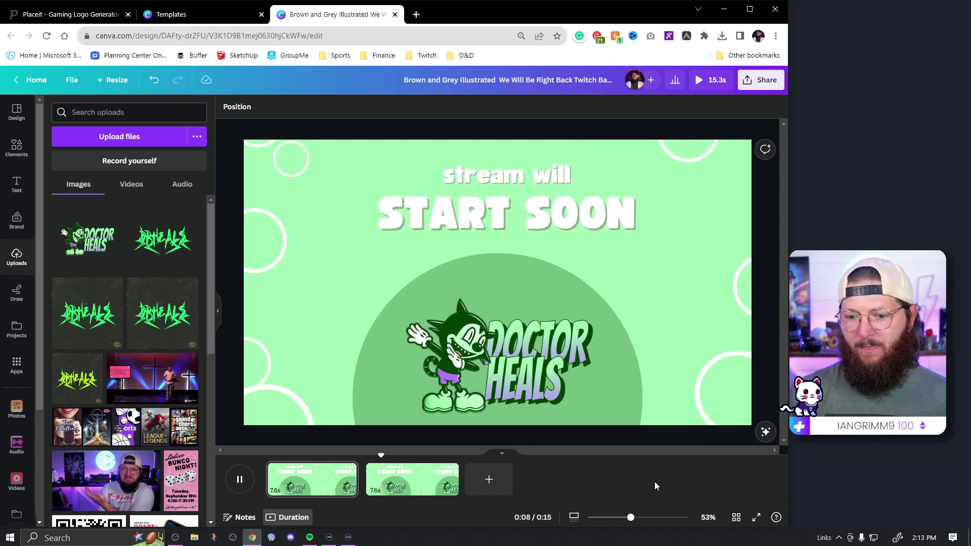
key(space)
click(368, 489)
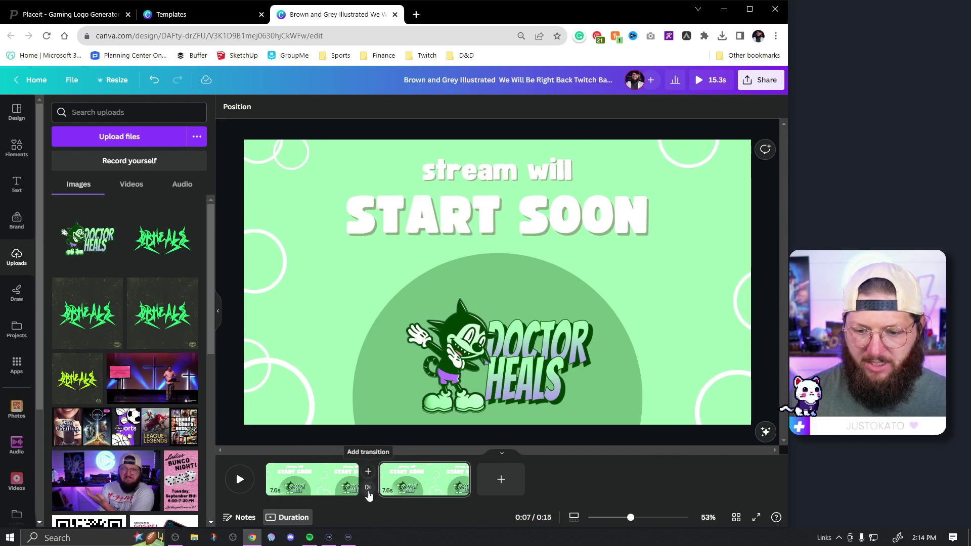
click(368, 489)
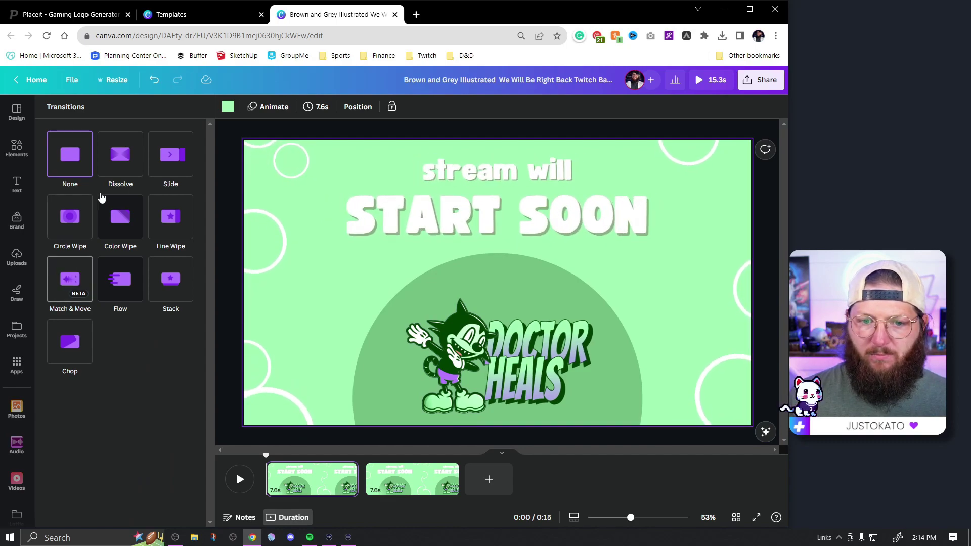
click(71, 278)
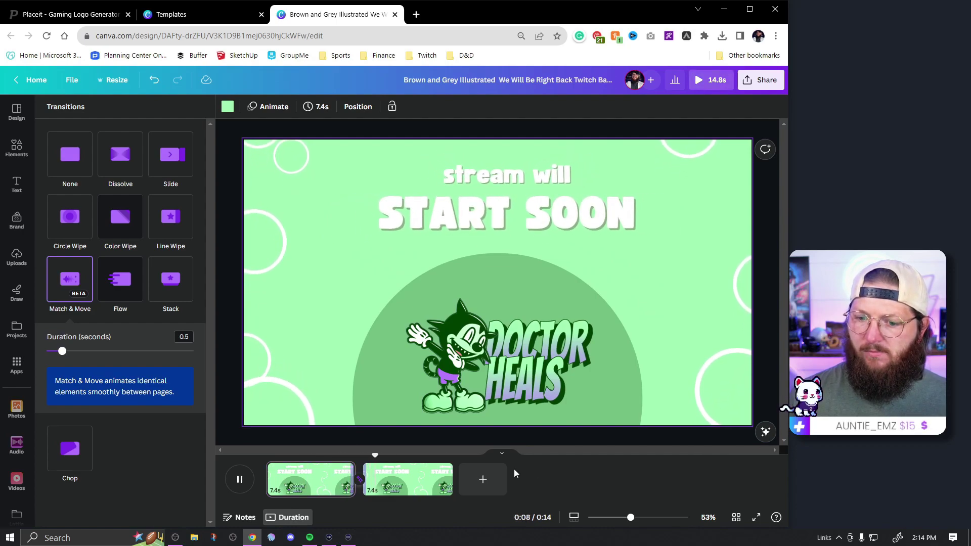
- Set the Match & Move transition's duration to 1 second and preview the playback
click(415, 480)
click(357, 478)
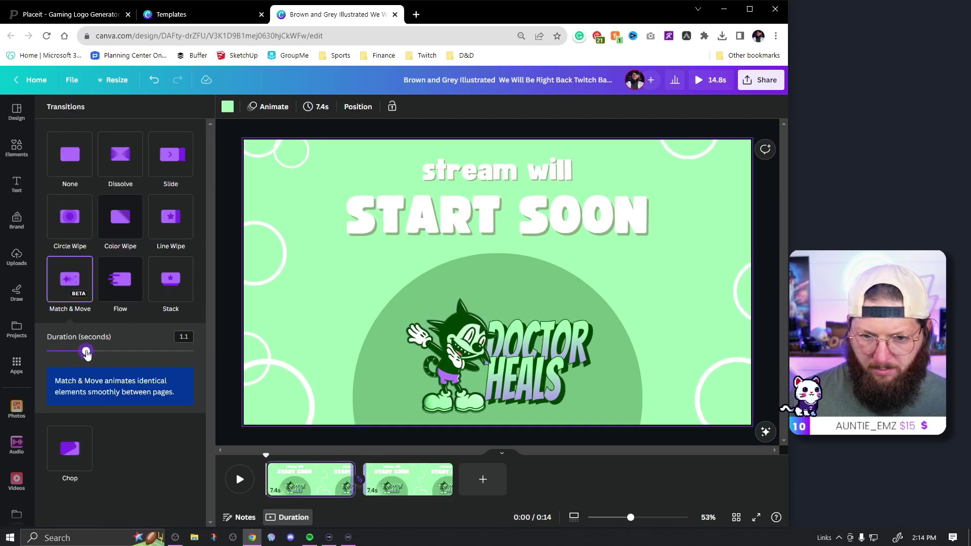
drag(84, 354, 83, 354)
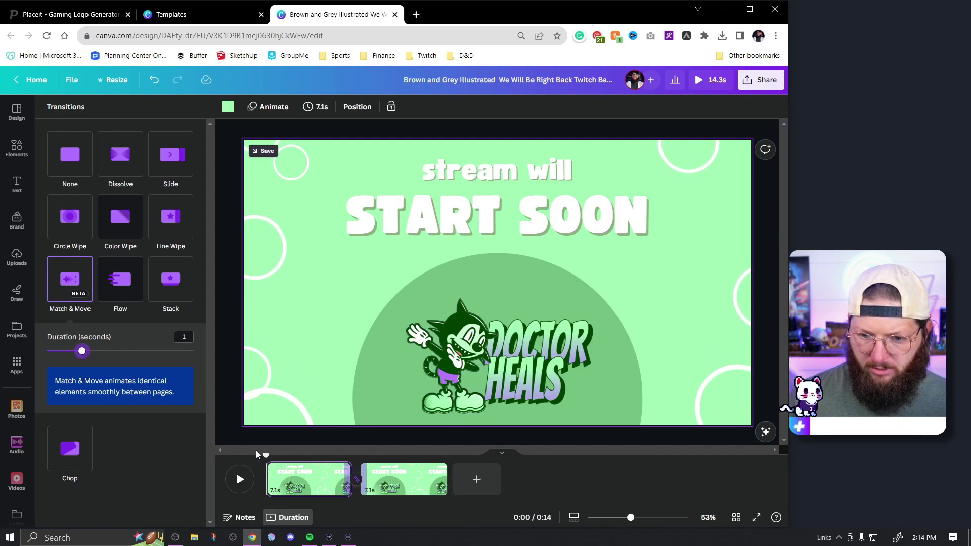
click(301, 454)
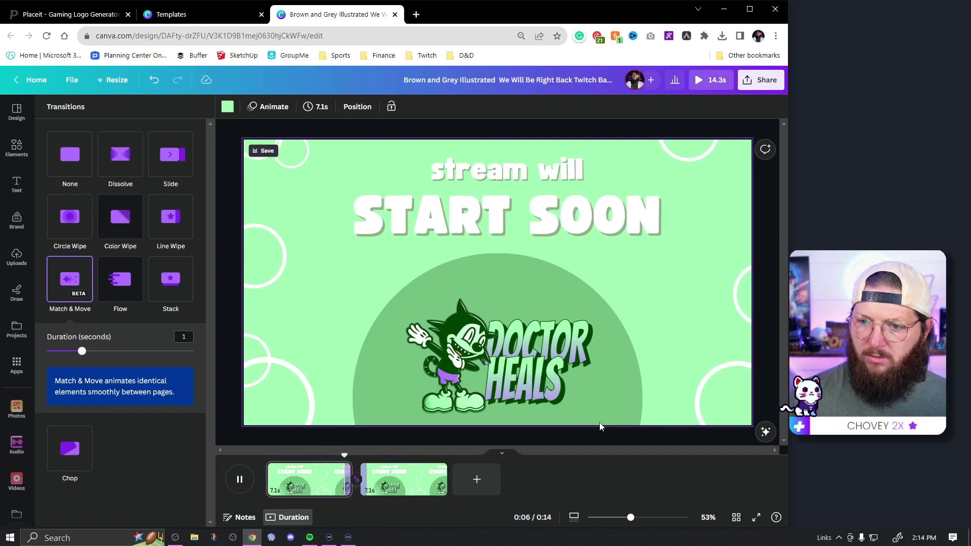
click(441, 409)
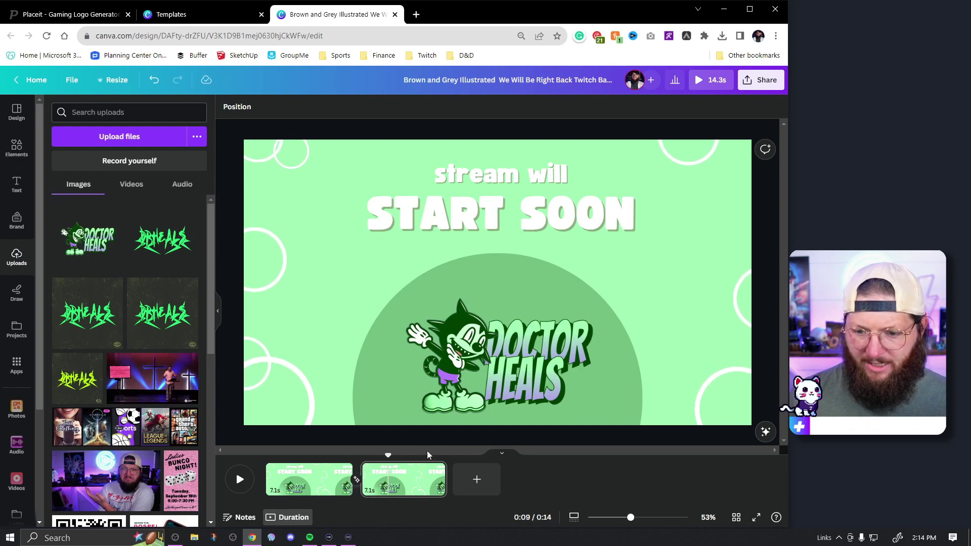
- Set the Match & Move transition's duration to 0.3 seconds and preview the change between the two pages
click(356, 481)
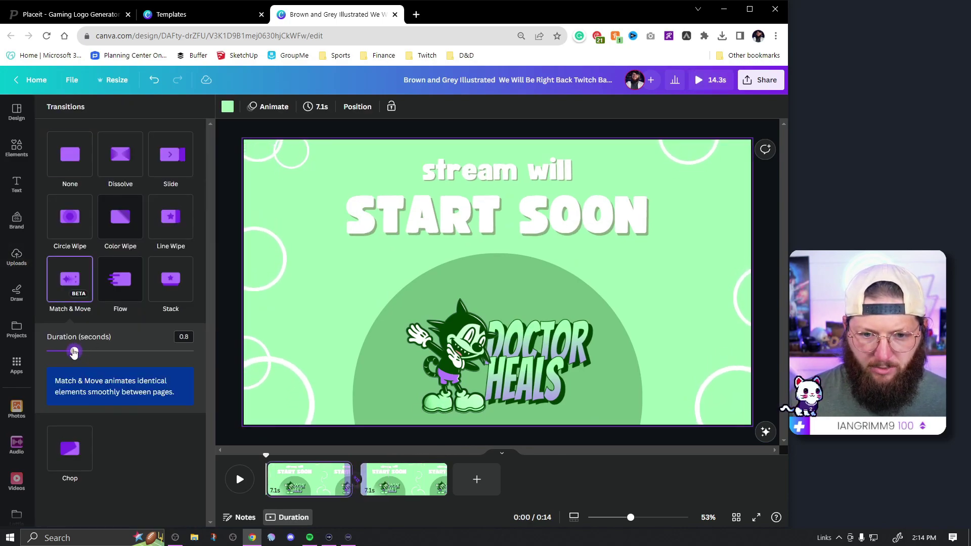
click(343, 465)
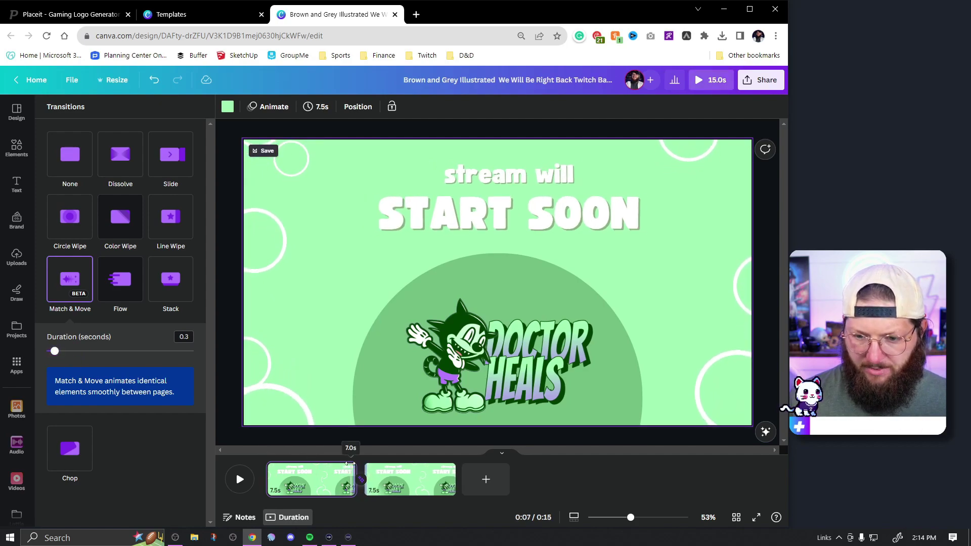
click(495, 389)
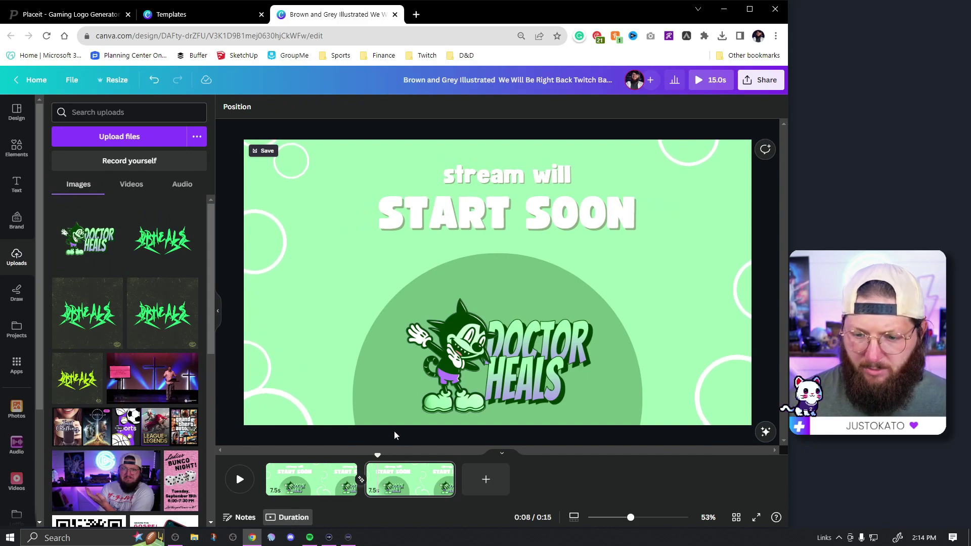
- Remove the Match & Move transition to preview the plain cut, and apply a Flow transition between the two pages
click(360, 482)
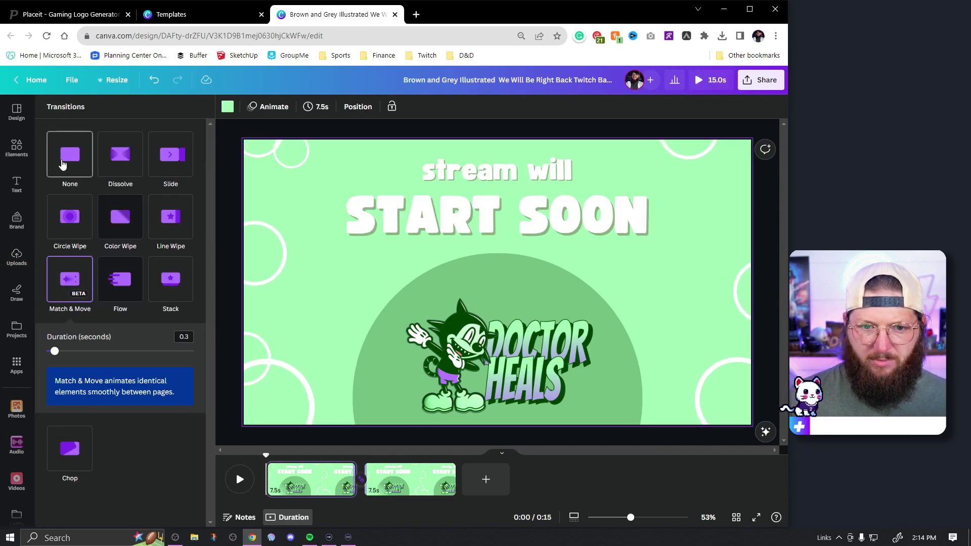
drag(273, 459, 360, 435)
click(360, 435)
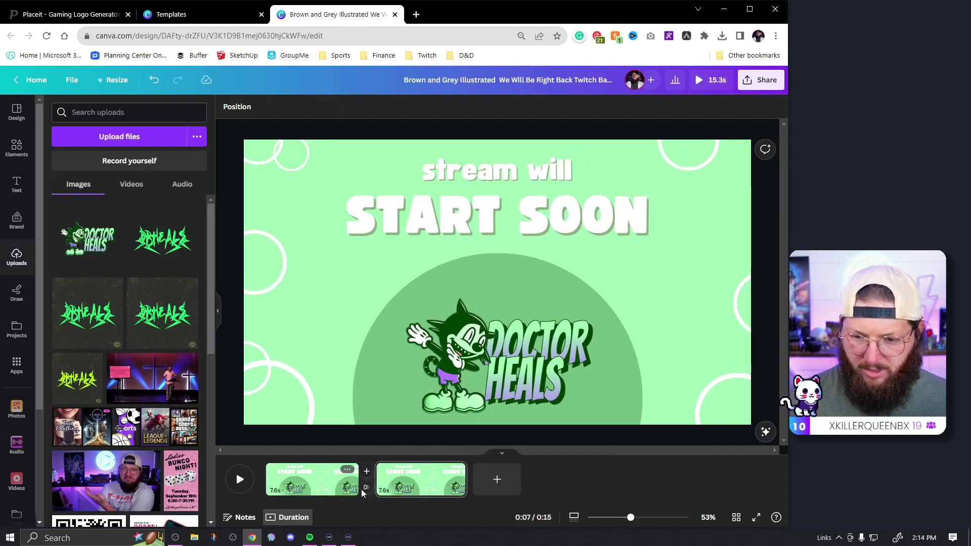
click(366, 487)
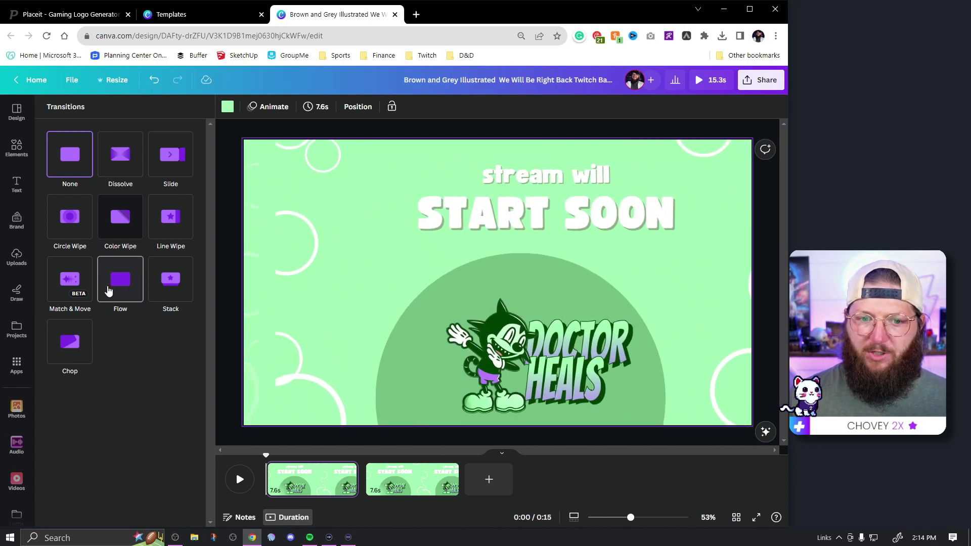
click(113, 287)
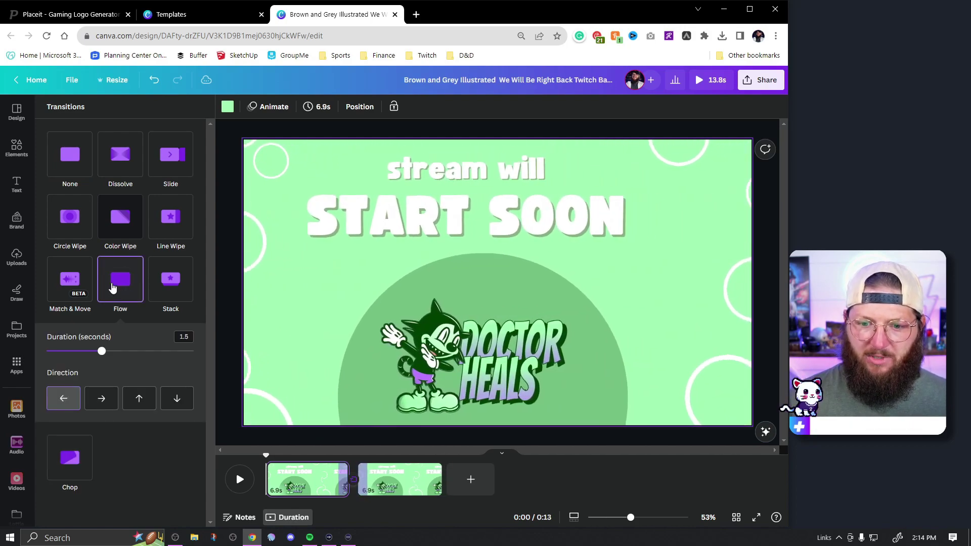
- Ungroup the text on page 2 and replace the "stream will" line with "!QOTD"
click(405, 484)
click(527, 218)
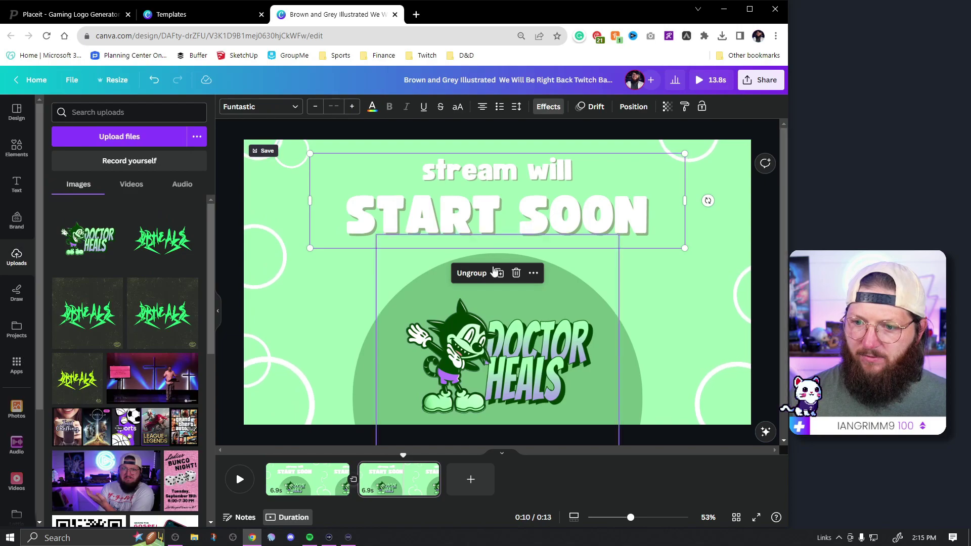
click(473, 274)
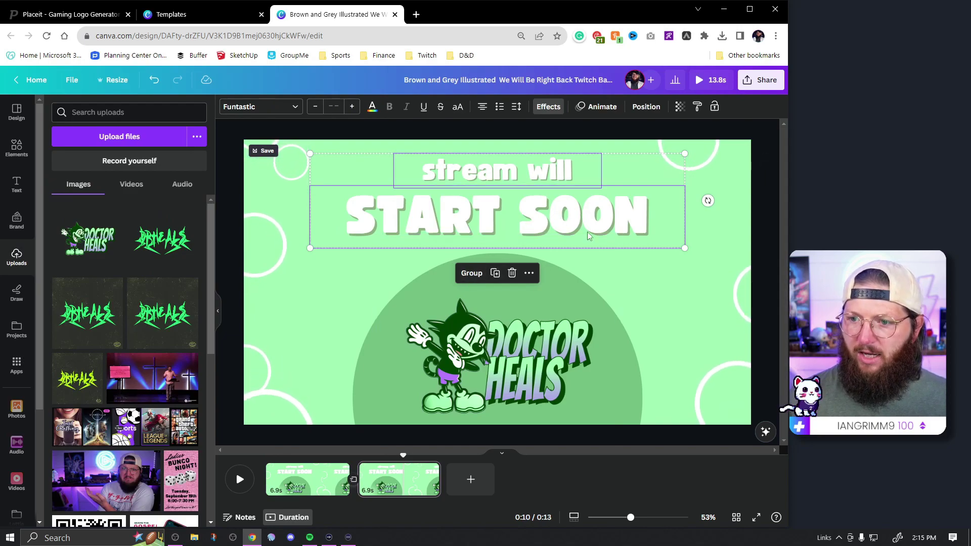
click(551, 171)
click(551, 171)
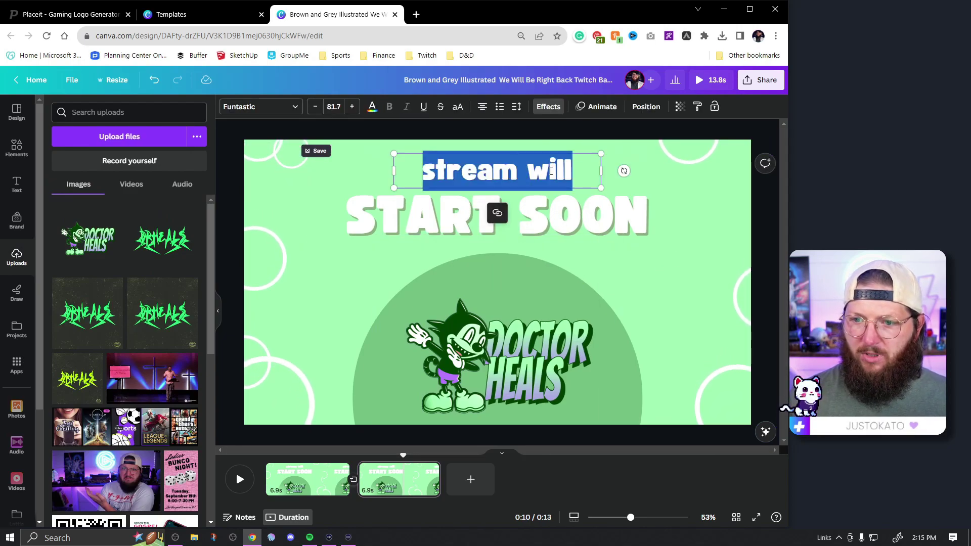
text(#)
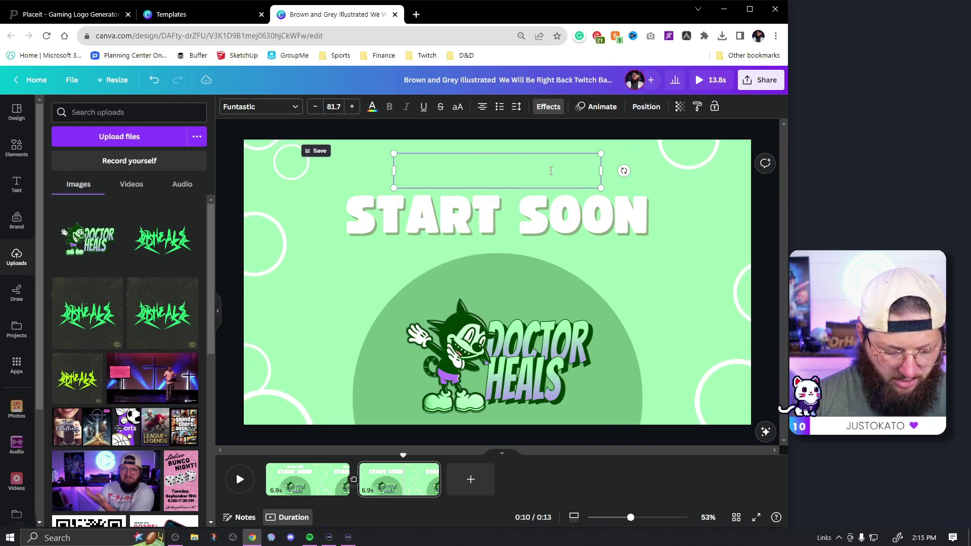
text(QOT)
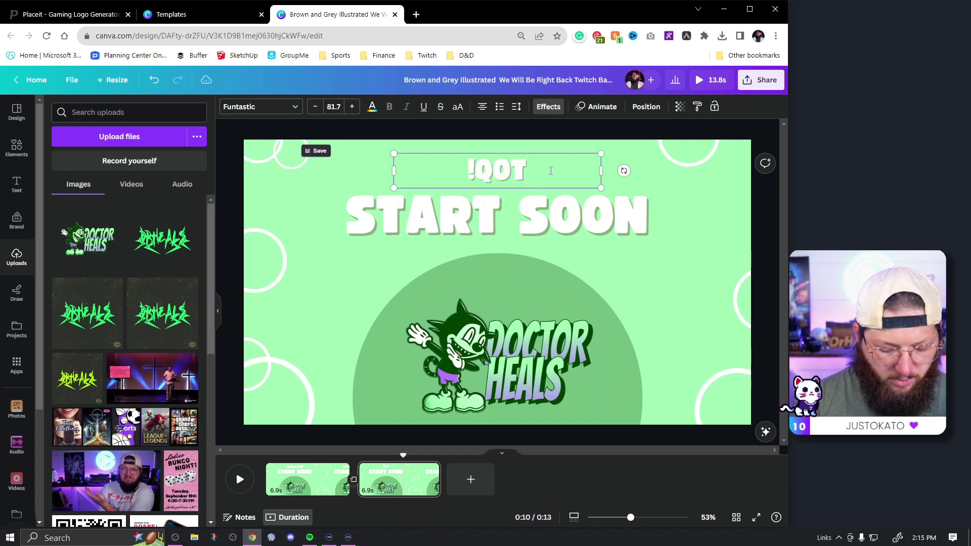
text(D)
- Replace the "START SOON" headline on page 2 with "DO YOU WEAR GLASSES?"
click(545, 206)
click(543, 209)
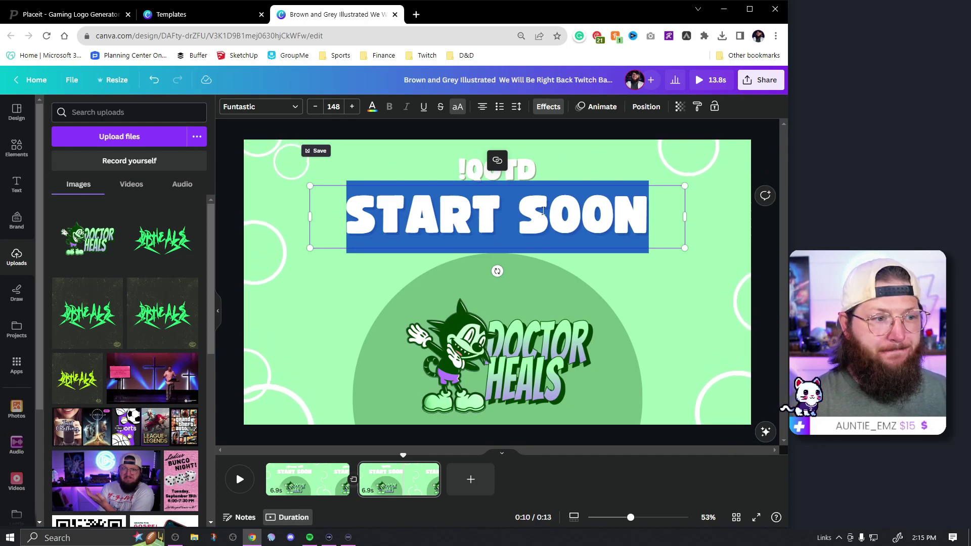
text(DO YOU WEAR GLASSES?)
- Reduce the page 2 headline's font size to 108 and preview the playback across both pages
key(ctrl+a)
click(315, 107)
click(315, 107)
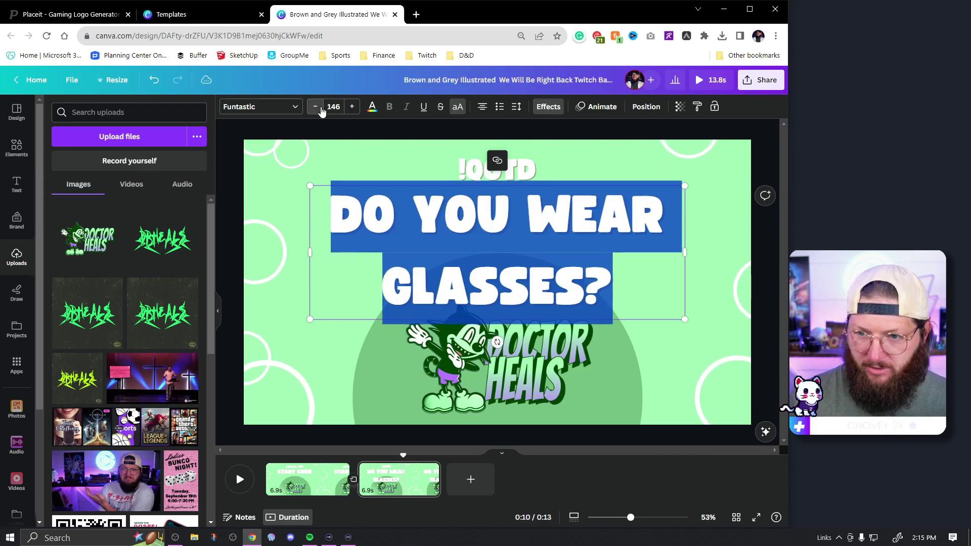
click(320, 108)
click(320, 108)
click(320, 108)
click(320, 108)
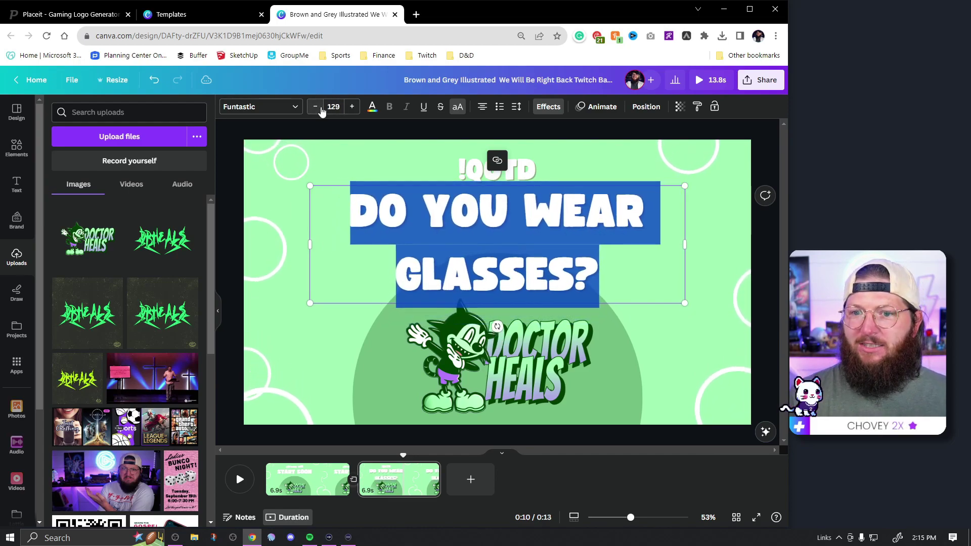
click(320, 108)
click(367, 131)
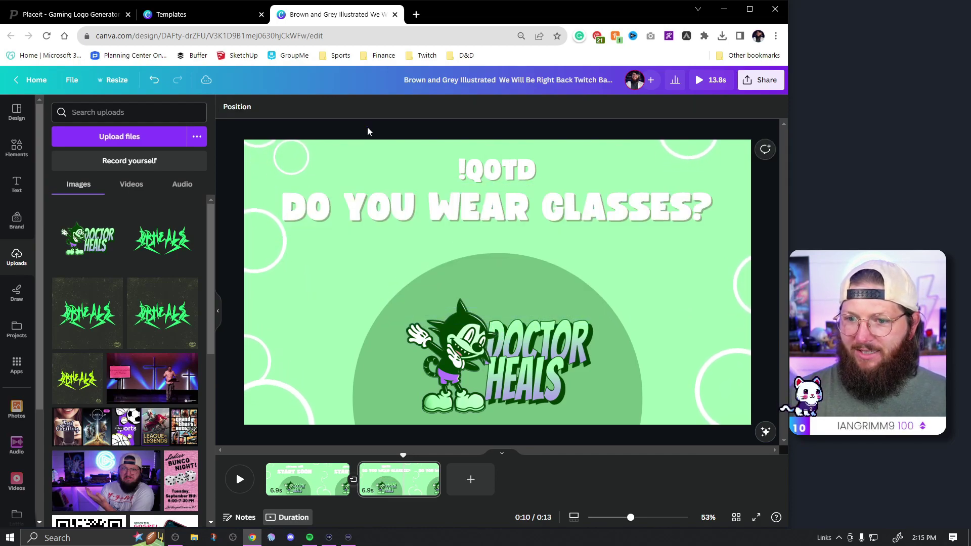
click(312, 455)
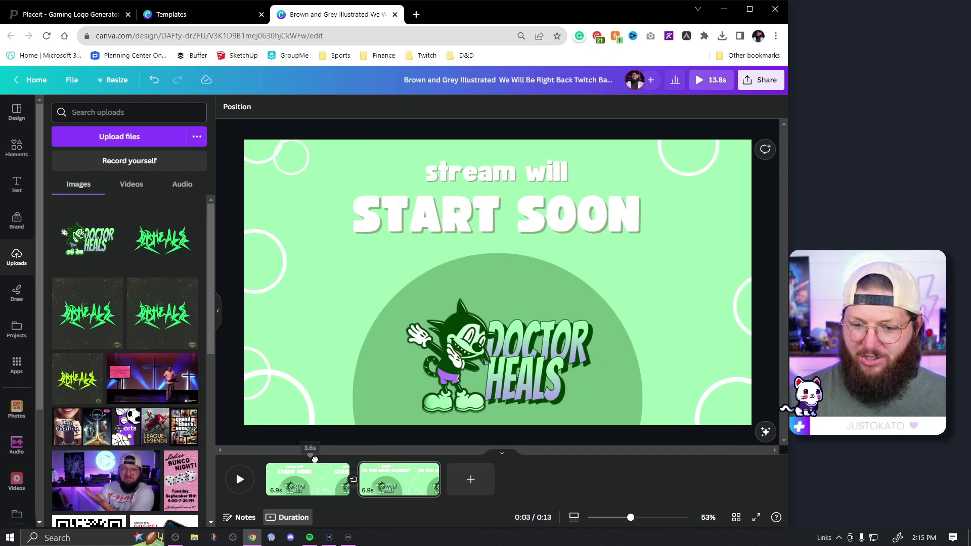
click(240, 479)
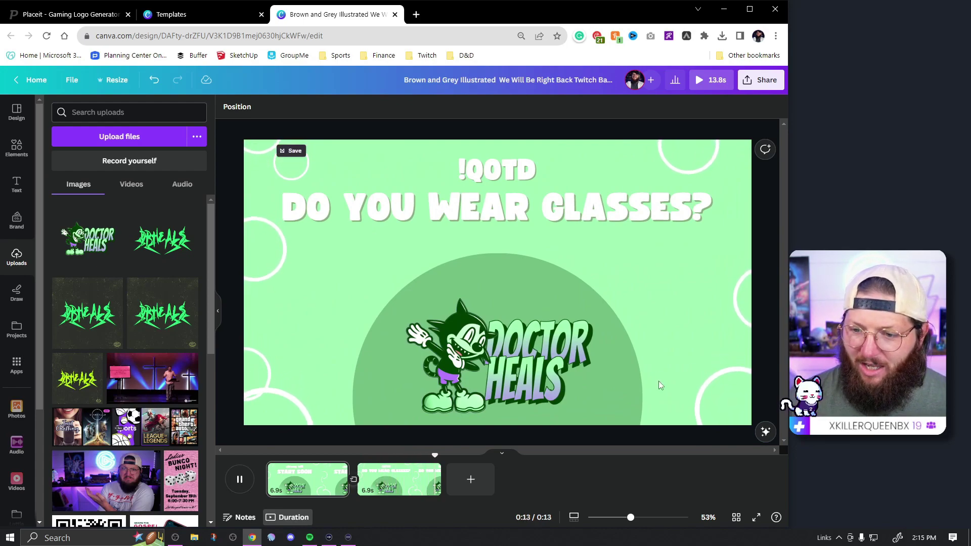
- Apply the Breathe Out animation with an increased scale to the logo on page 1, and add the Wiggle effect at minimum intensity
click(317, 479)
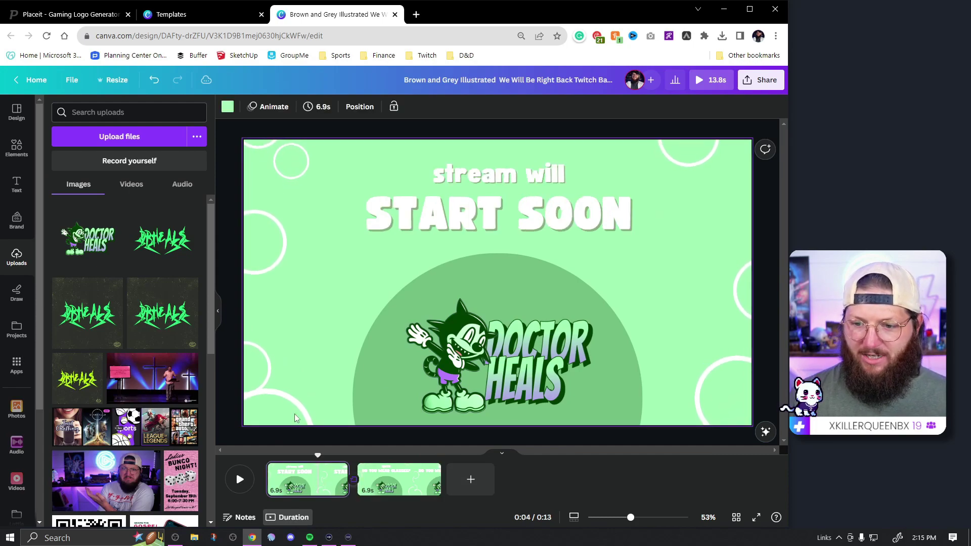
click(517, 353)
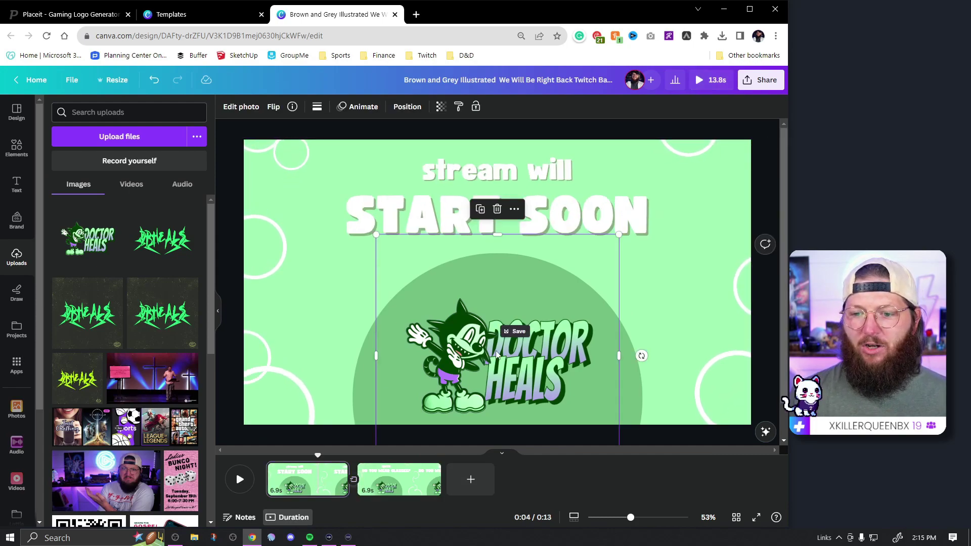
click(363, 107)
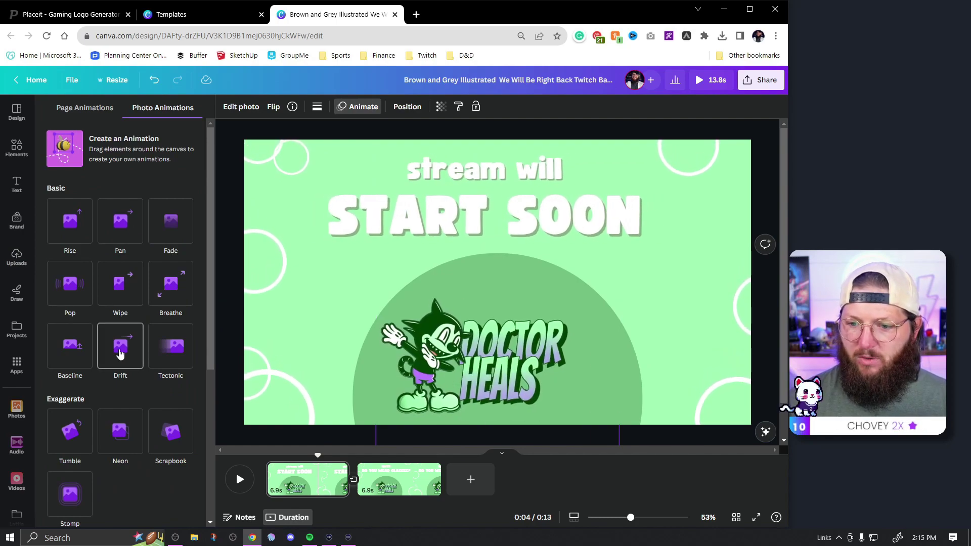
click(175, 286)
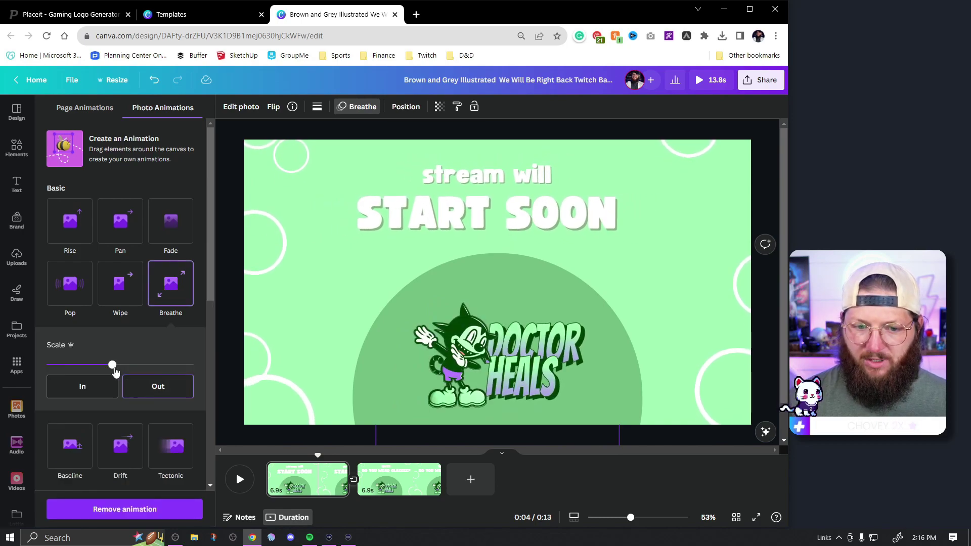
drag(115, 370, 171, 370)
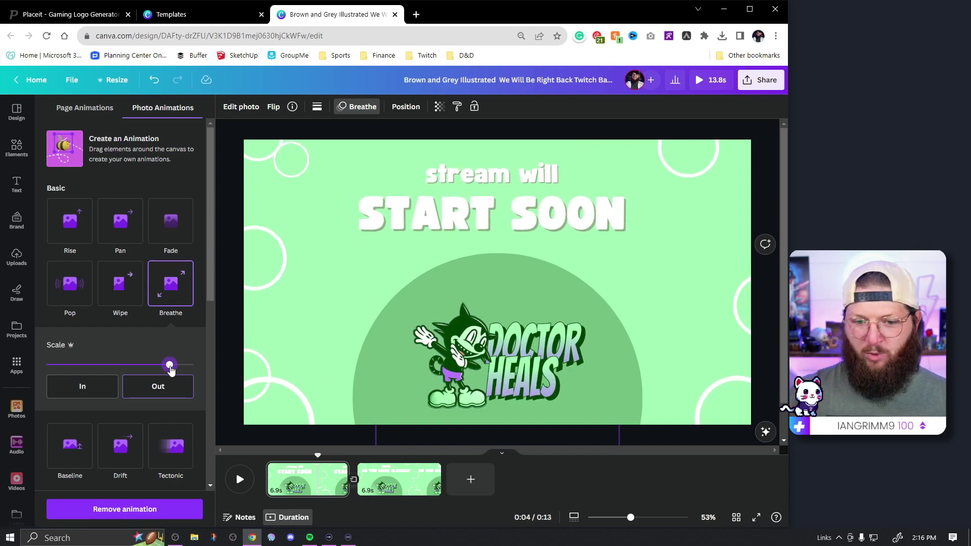
scroll(165, 424, down, 8)
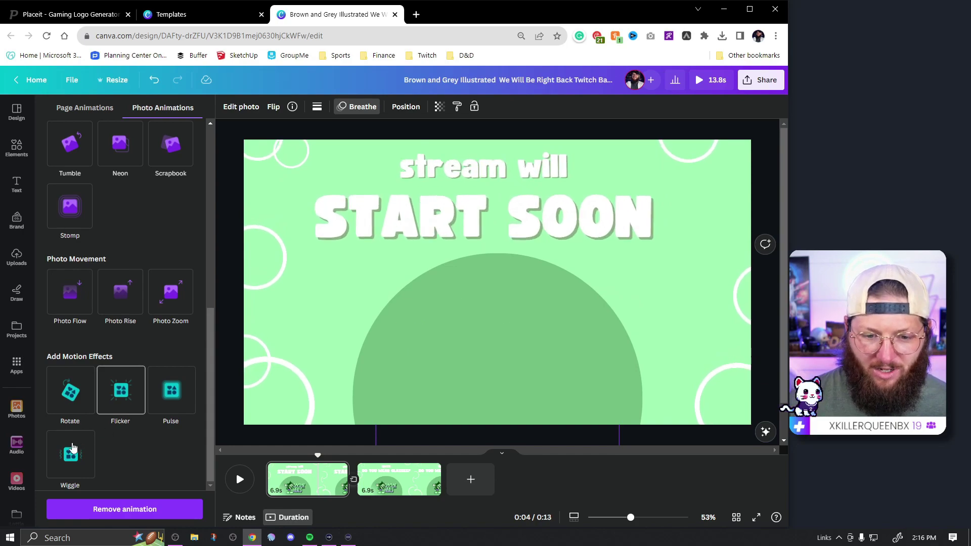
click(65, 457)
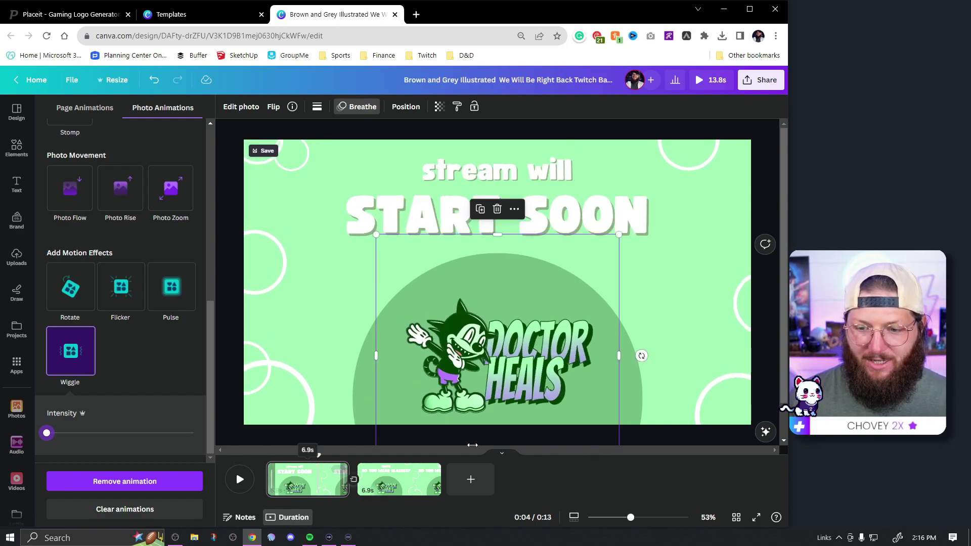
- Give the logo on page 2 the same Breathe animation as on page 1, and set its direction to In
click(409, 487)
click(477, 375)
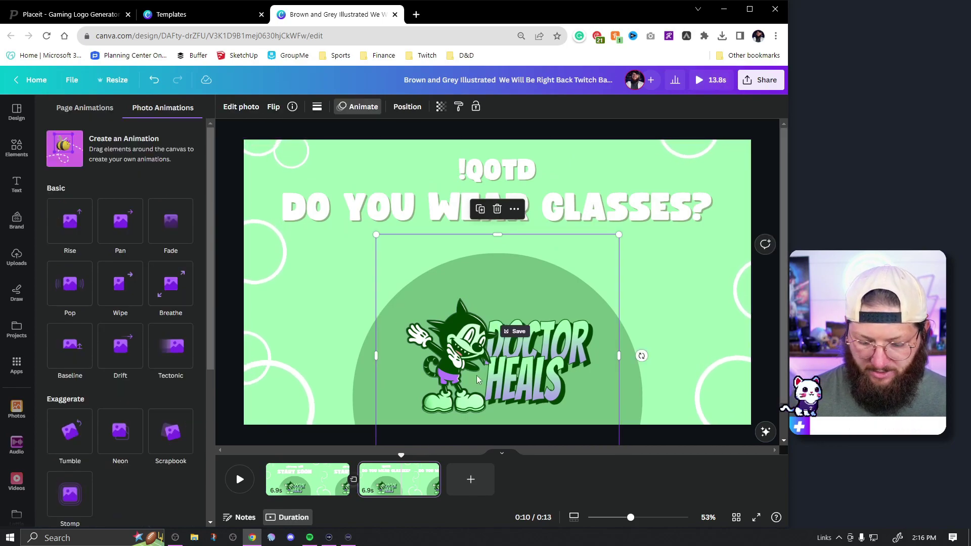
click(476, 375)
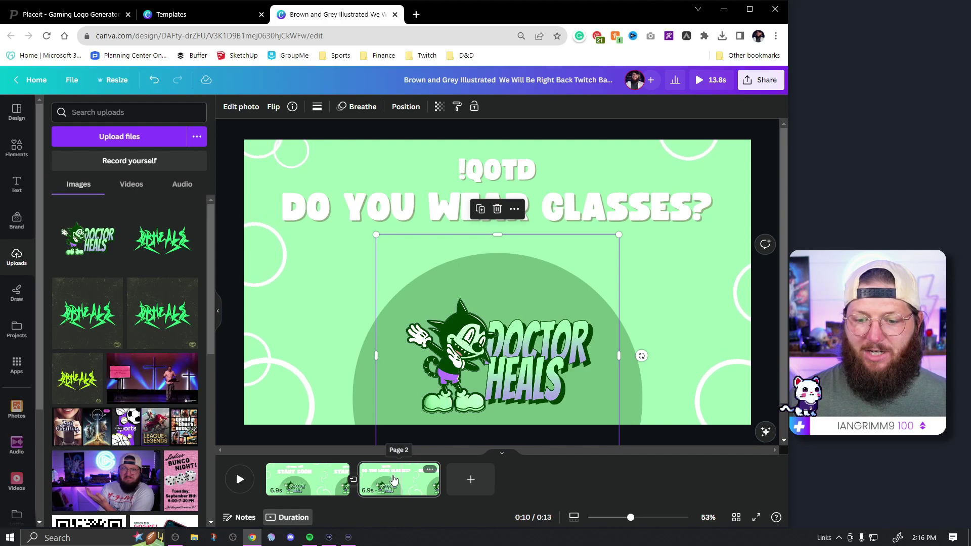
click(362, 109)
click(82, 387)
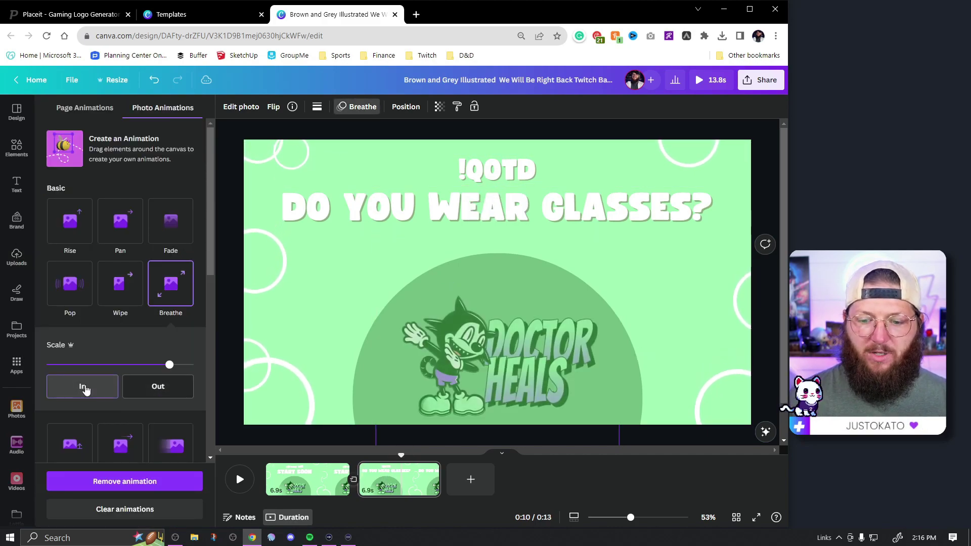
- Preview the logo animations from the start of page 1 into page 2
click(265, 468)
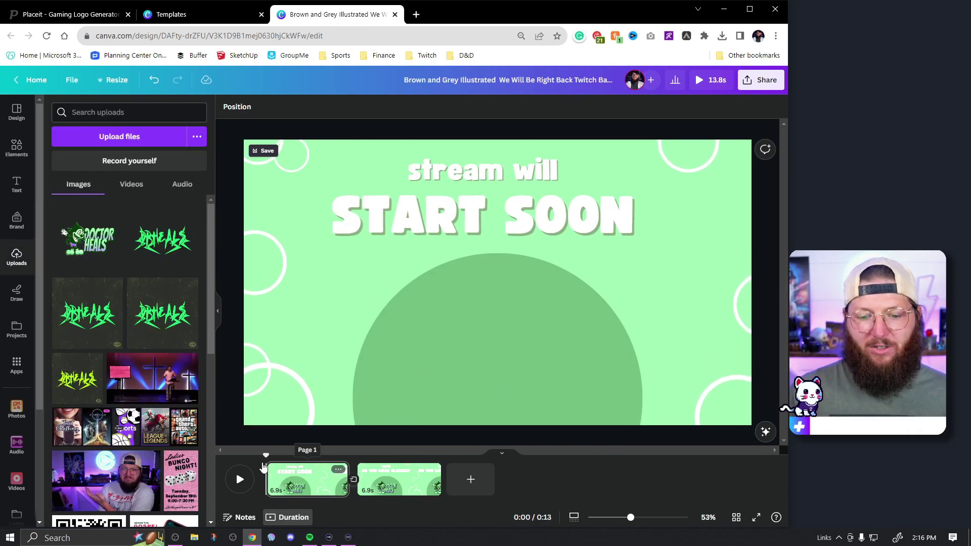
click(245, 485)
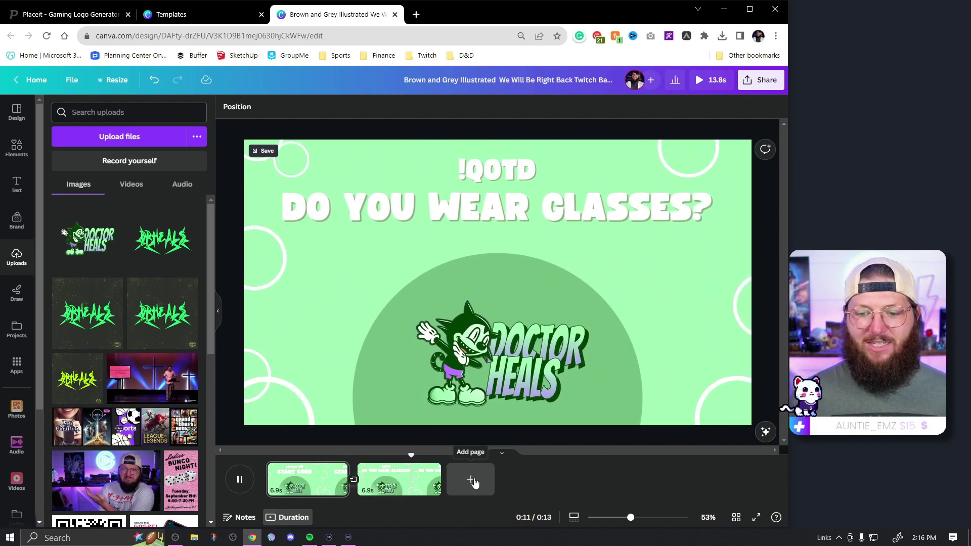
key(space)
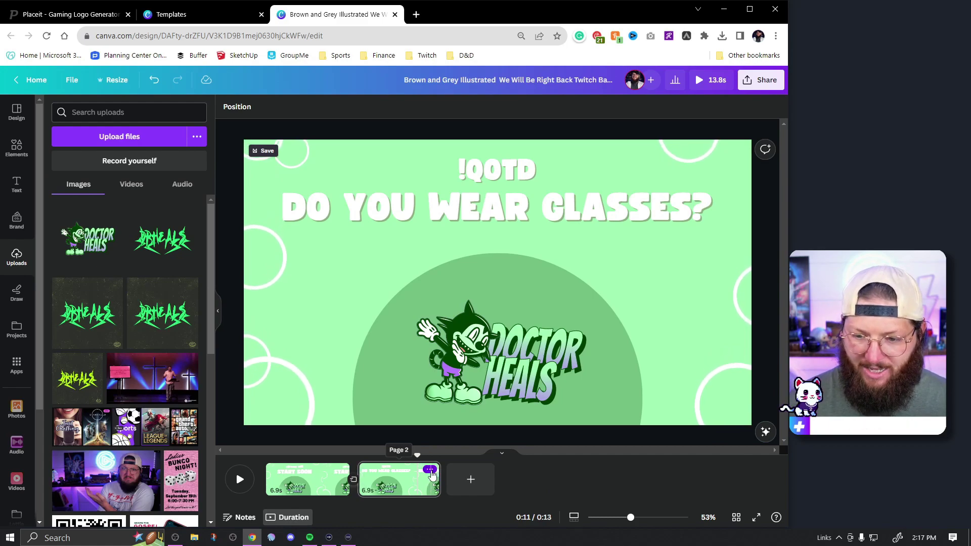
- Duplicate page 2 and set the Breathe animation of the new page's logo to the Out direction
click(431, 471)
key(ctrl+d)
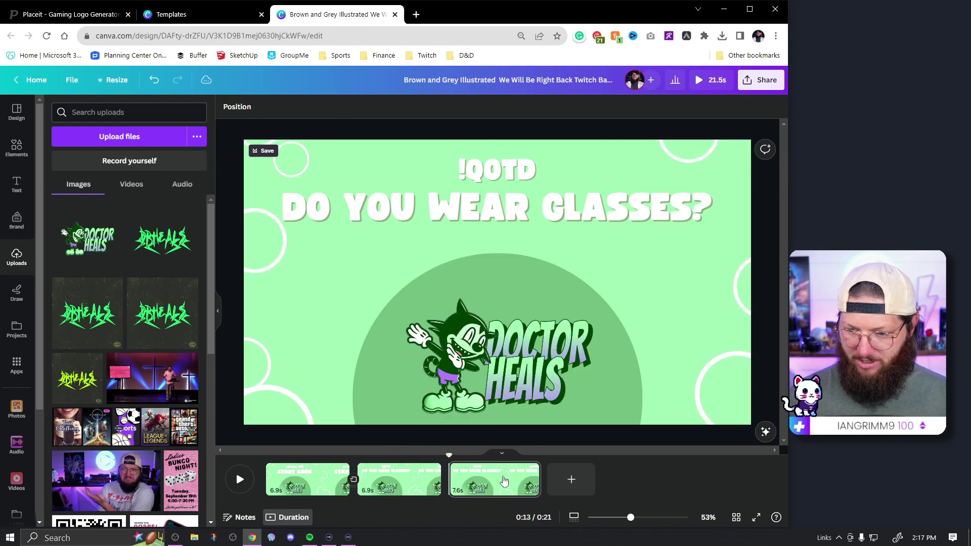
click(503, 397)
click(362, 107)
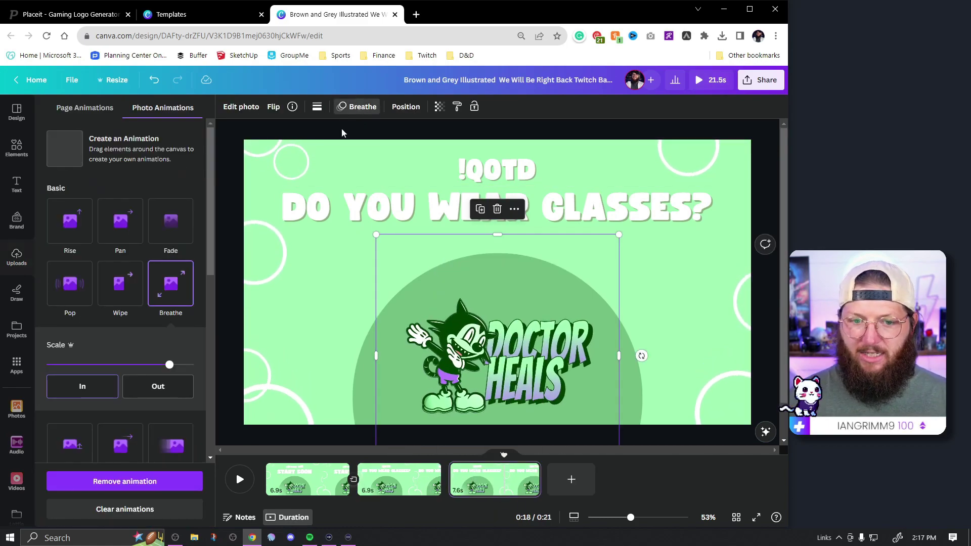
click(152, 389)
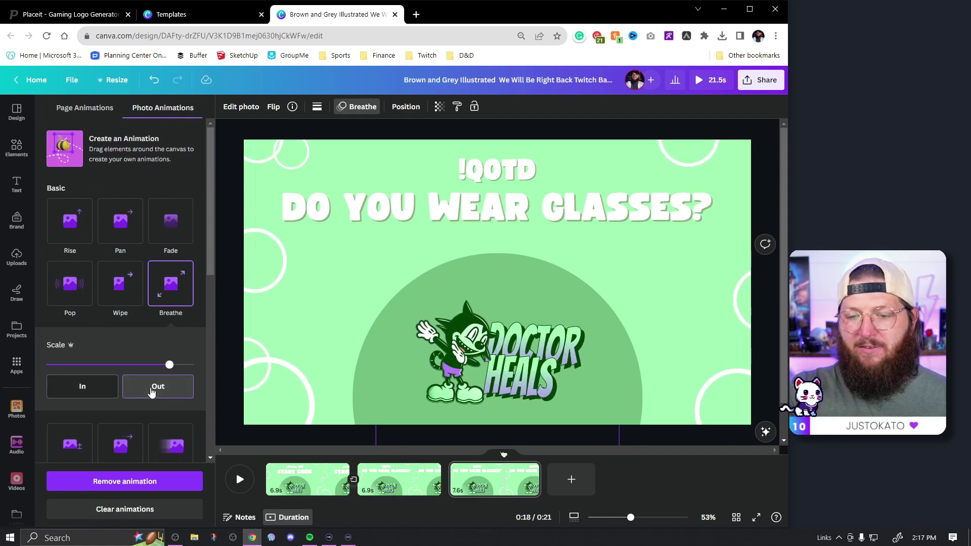
- Replace the page 3 texts with "remember" on the upper line and "TO USE THAT PRIME SUB!" on the headline
click(521, 213)
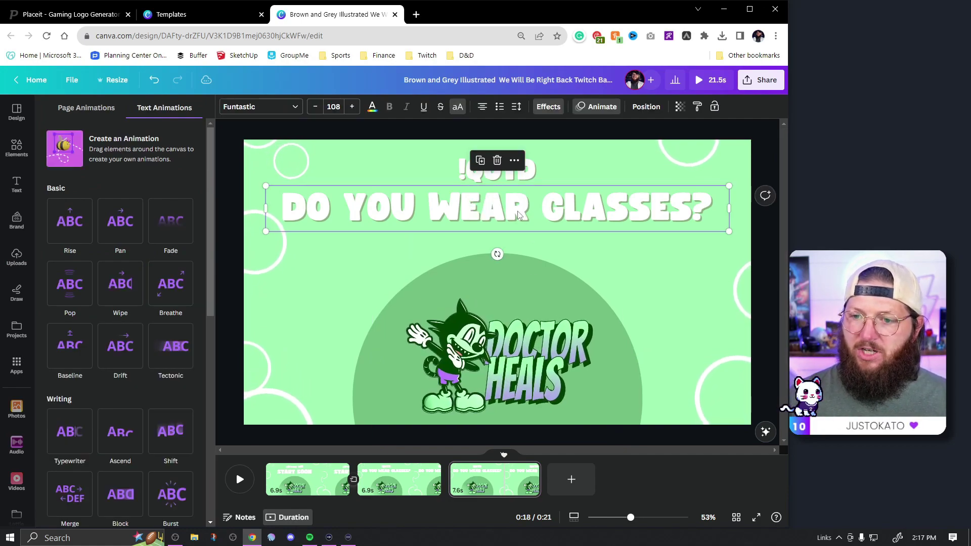
click(532, 175)
click(532, 175)
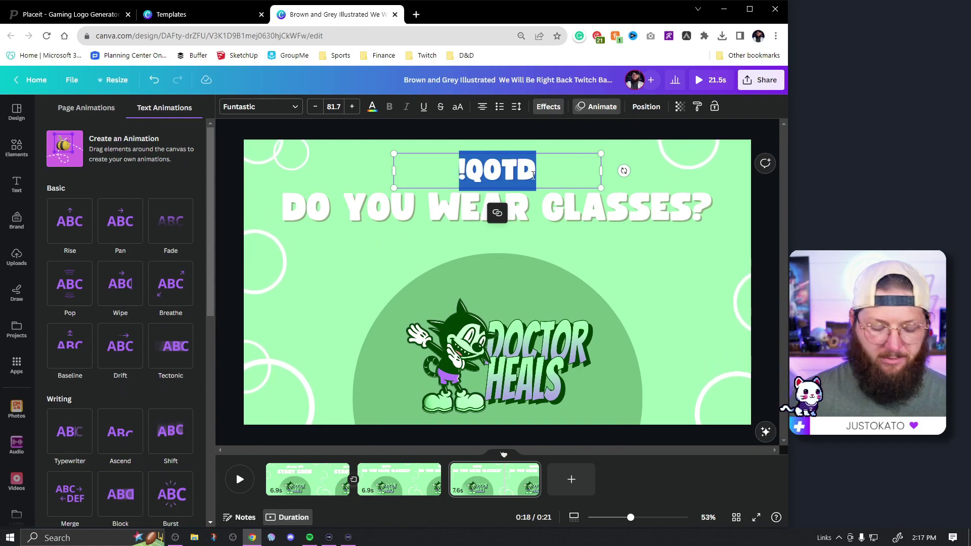
text(remember)
click(579, 210)
click(578, 210)
text(TO )
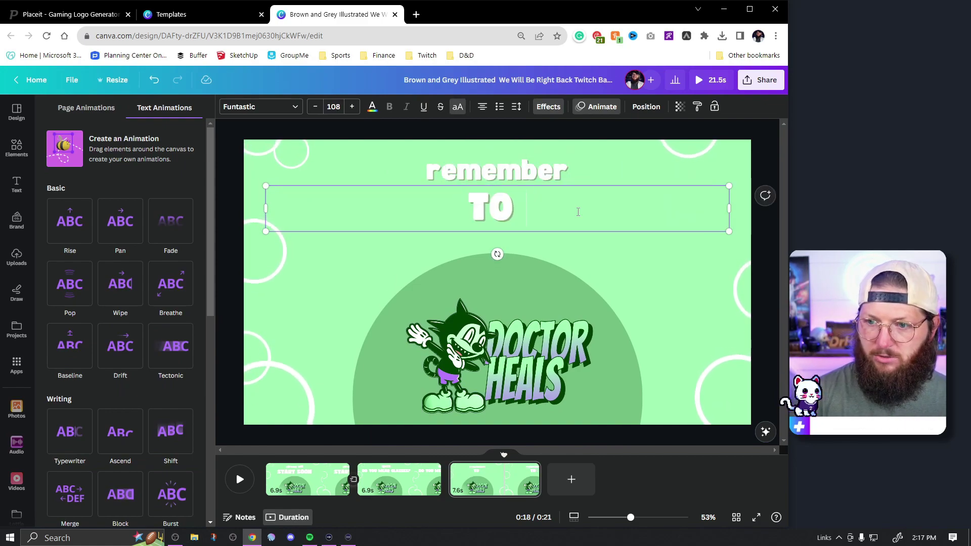
text(USE THAT PRIME SUB!)
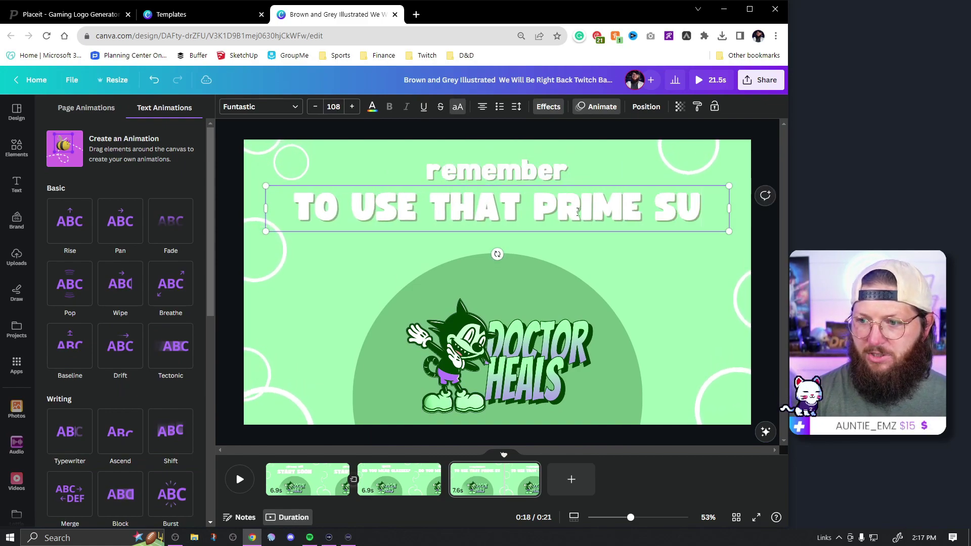
click(680, 124)
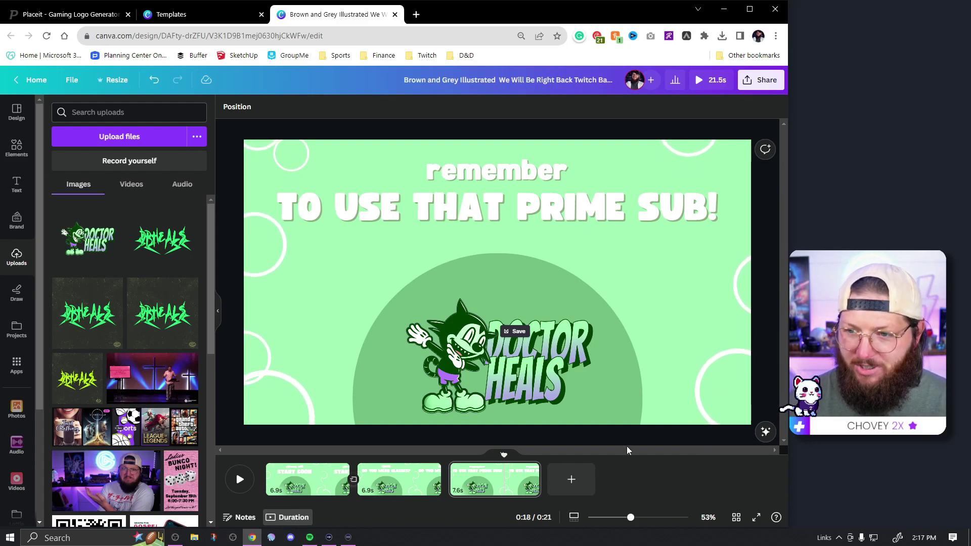
- Place a copy of the !QOTD text near the lower-right corner of page 2 and change it to "starting soon"
click(397, 501)
click(505, 173)
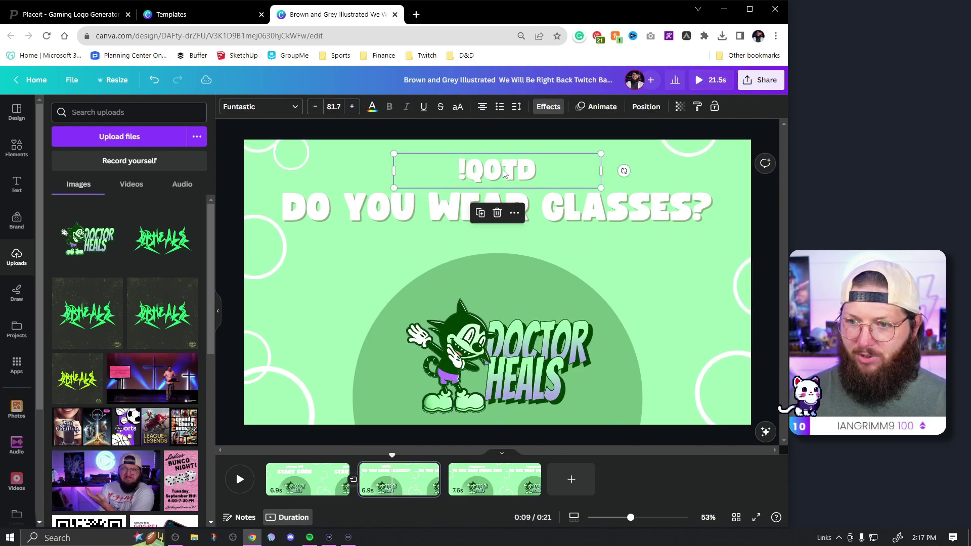
drag(504, 173, 711, 398)
double_click(711, 398)
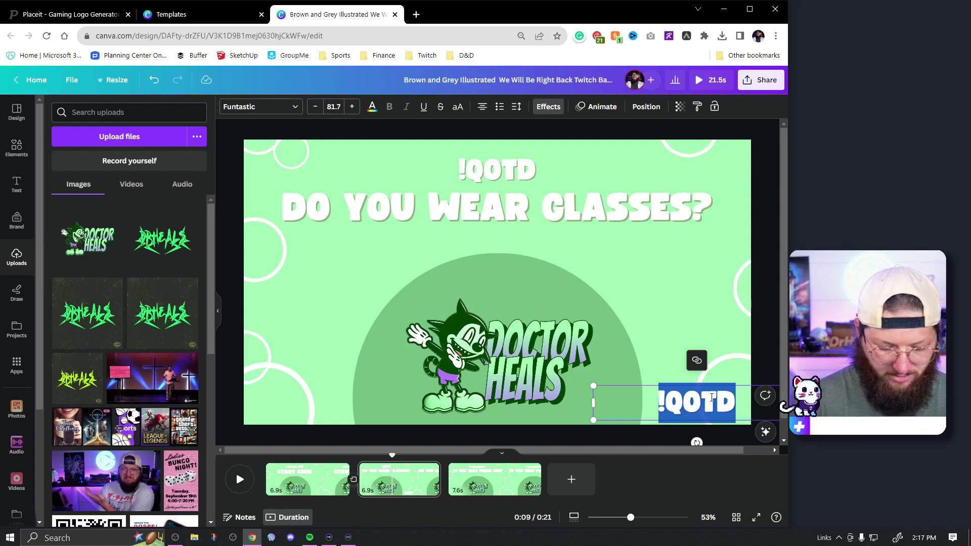
text(starting soon)
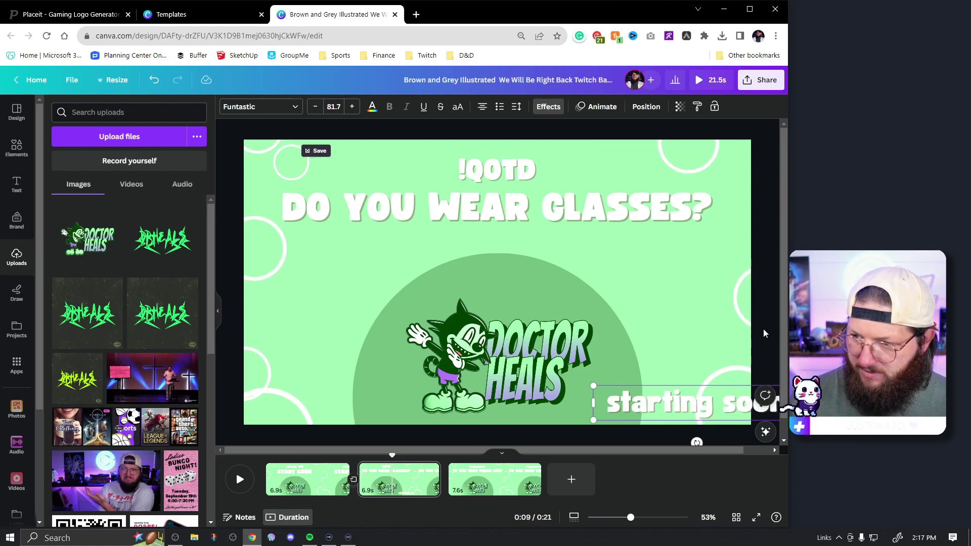
drag(673, 404, 634, 403)
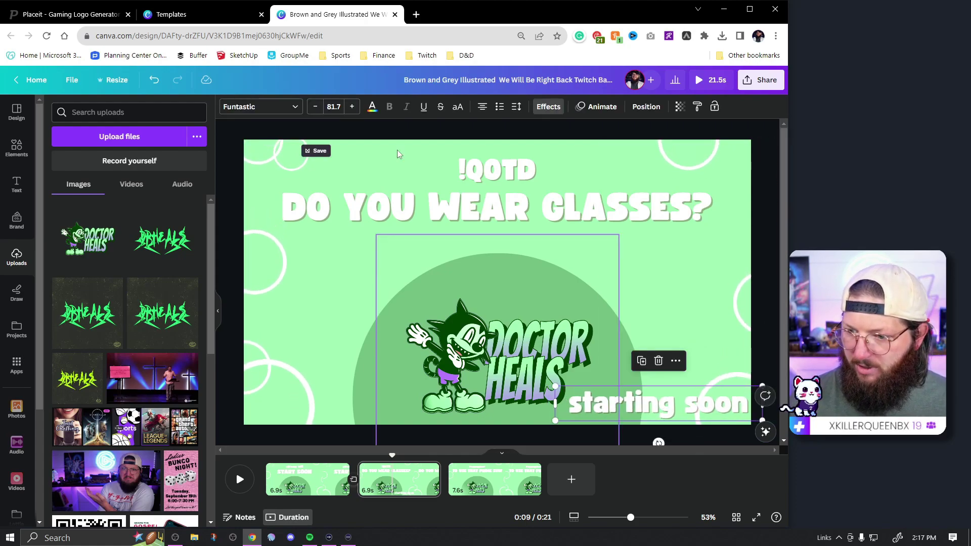
- Reduce the "starting soon" text to font size 61.7 and move it closer to the page's lower-right corner
click(313, 107)
click(313, 108)
click(313, 107)
click(314, 107)
click(314, 107)
click(314, 107)
click(314, 107)
drag(678, 400, 697, 407)
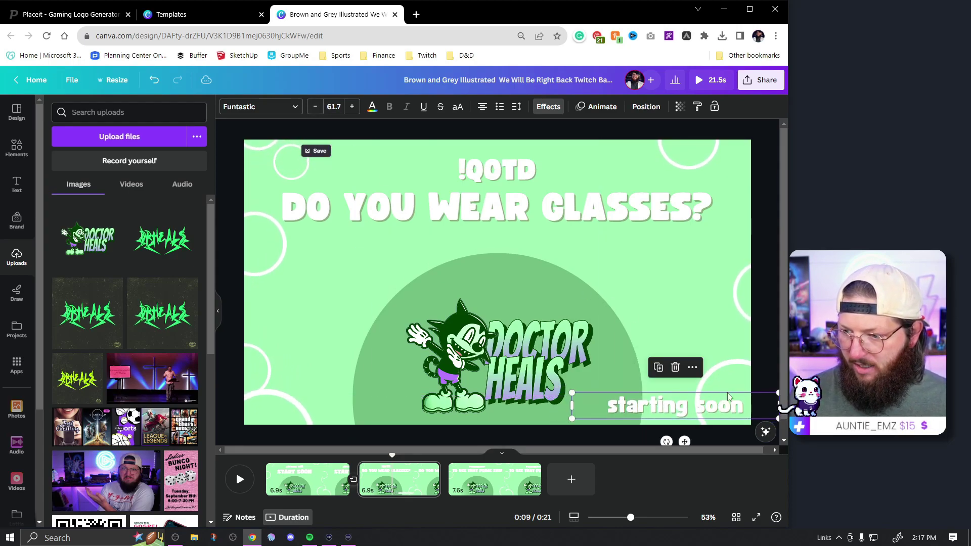
click(764, 363)
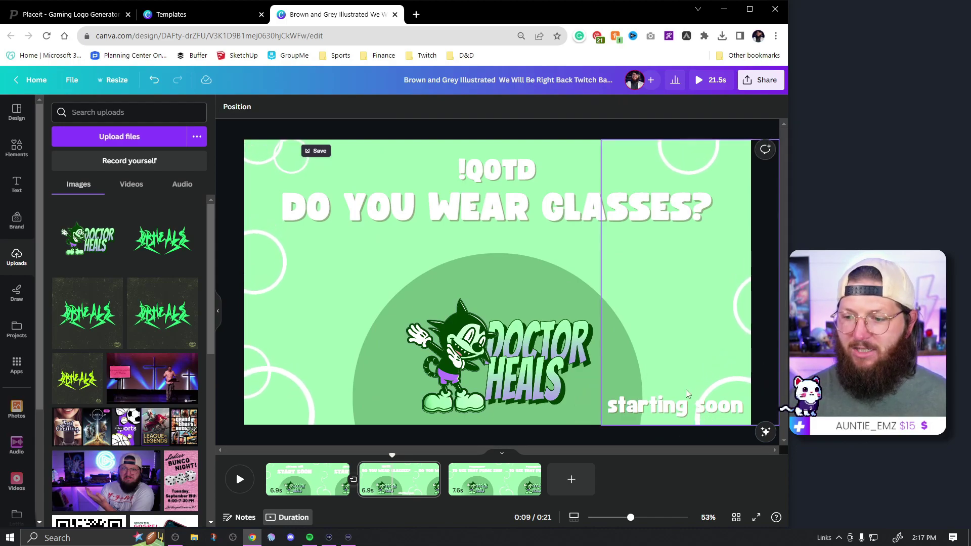
- Add "..." after "starting soon" and reposition the text so it fits inside the page's lower-right corner
click(707, 411)
drag(710, 417, 688, 416)
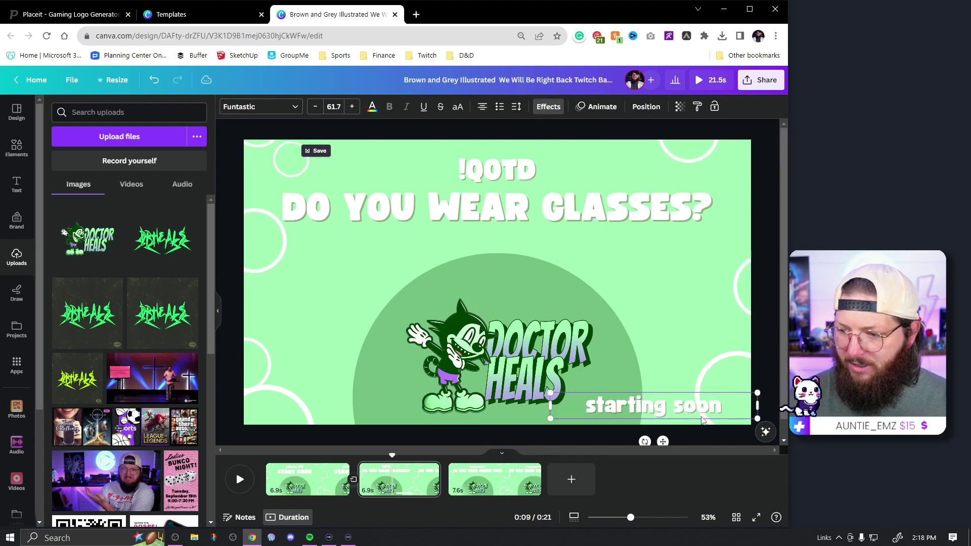
click(729, 406)
text(...)
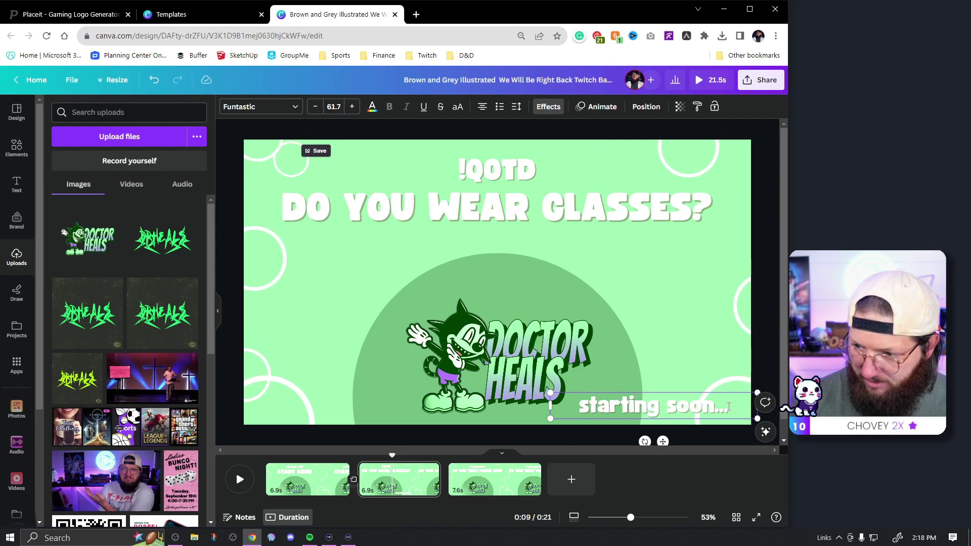
key(Escape)
key(Escape)
drag(702, 416, 716, 417)
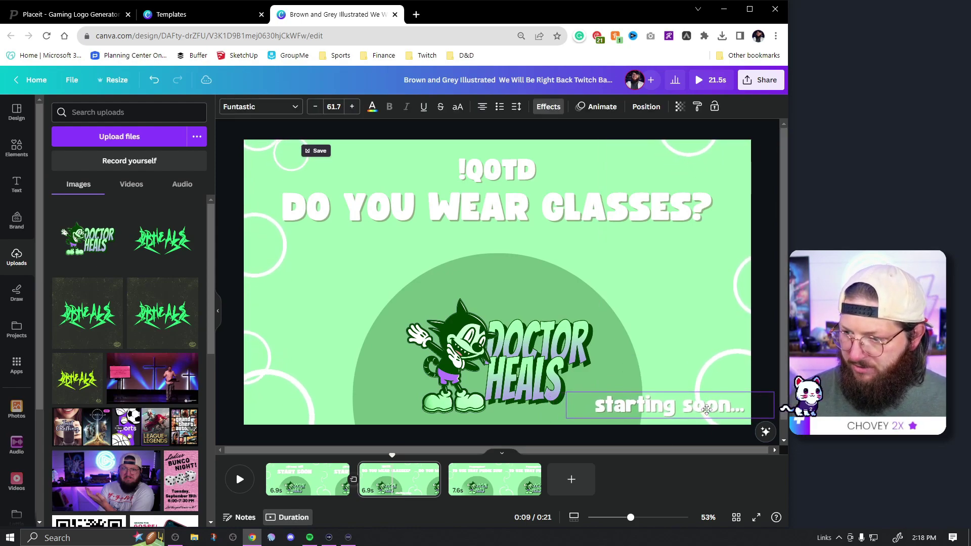
click(775, 360)
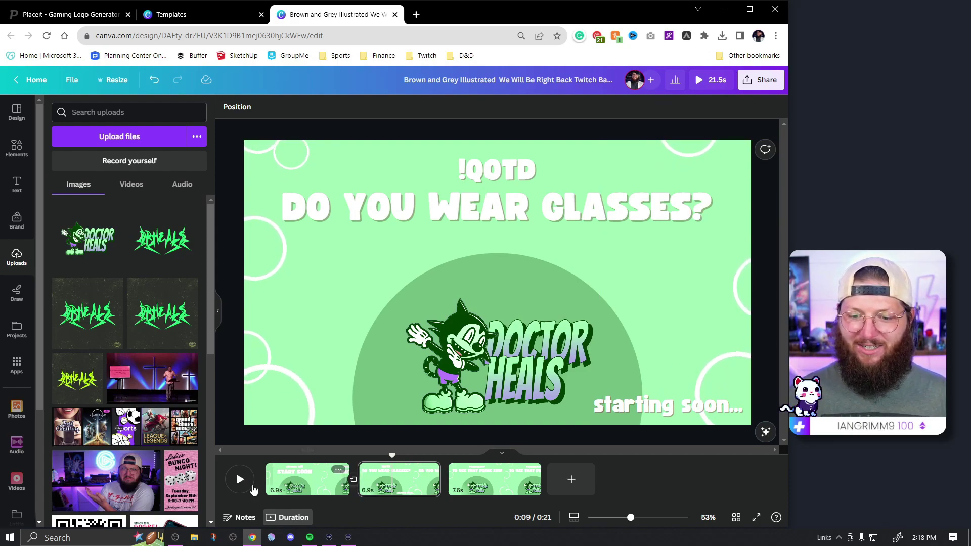
- Duplicate page 3, the "TO USE THAT PRIME SUB!" page, as page 4
drag(392, 453, 527, 458)
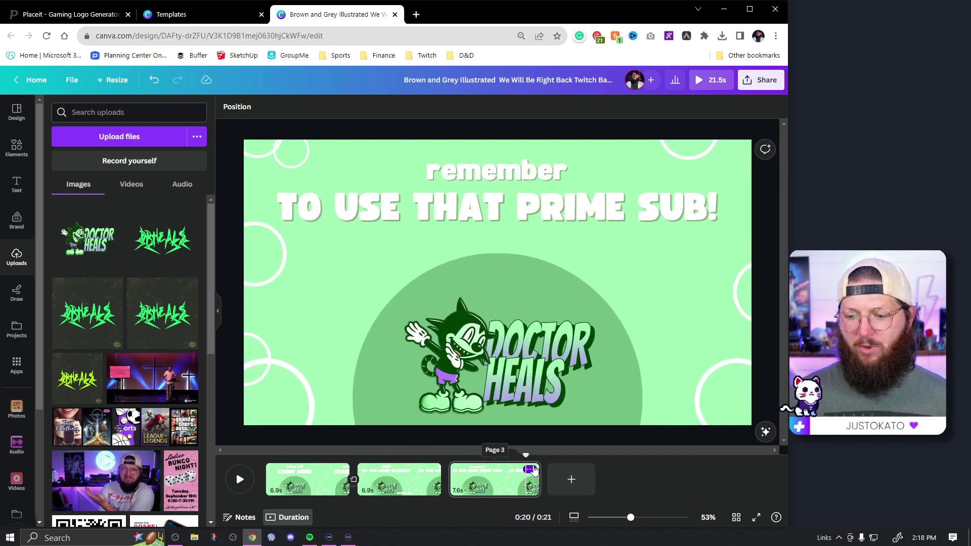
click(530, 469)
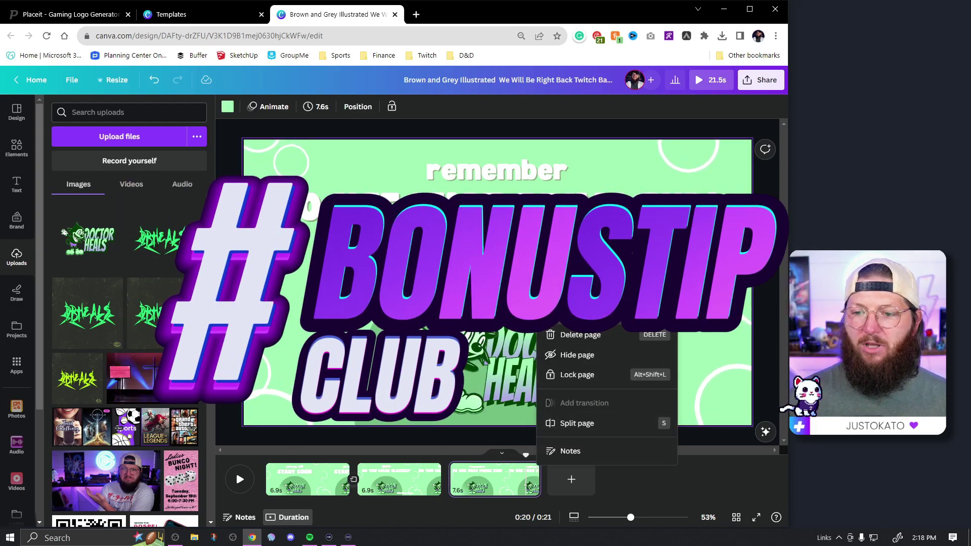
click(586, 314)
click(639, 484)
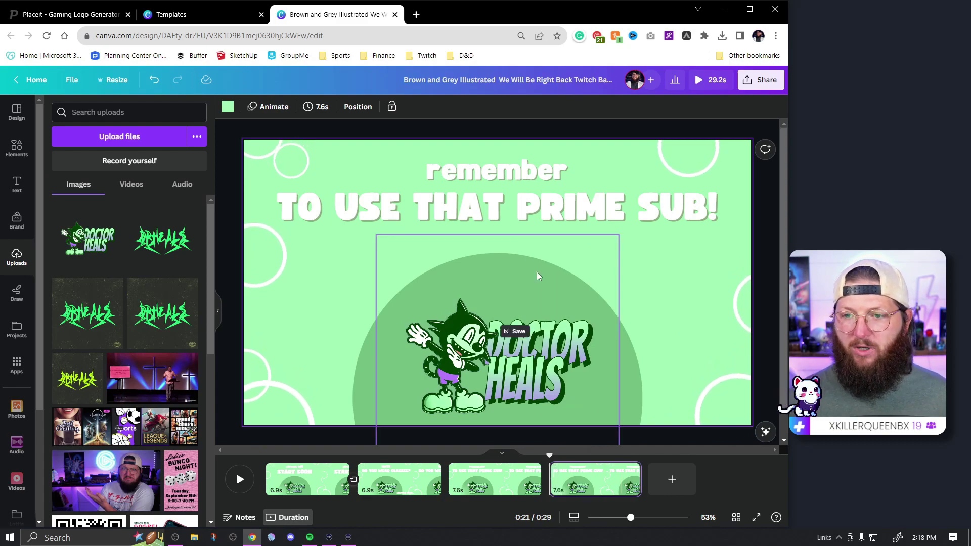
- Remove the Breathe animation and the Wiggle effect from the logo on page 4
click(605, 490)
click(534, 380)
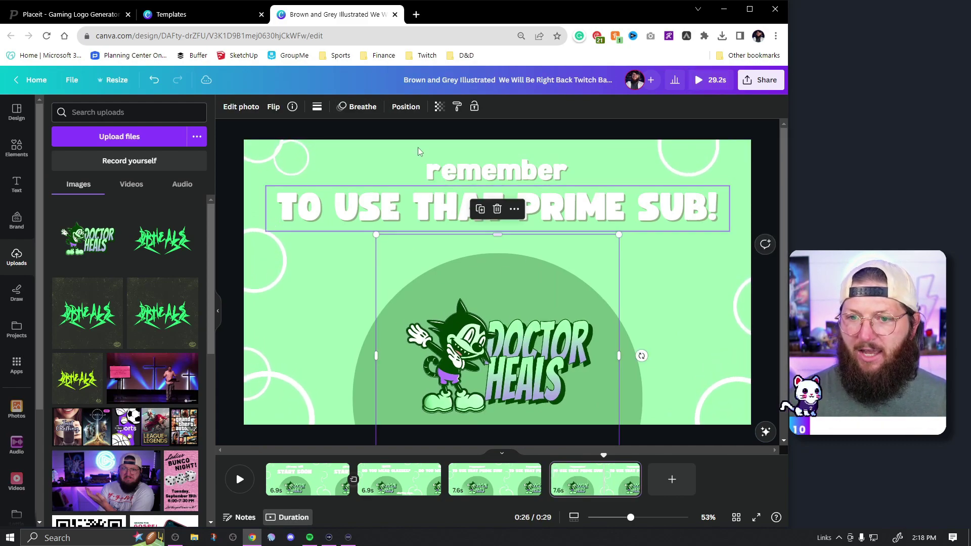
click(357, 106)
click(125, 481)
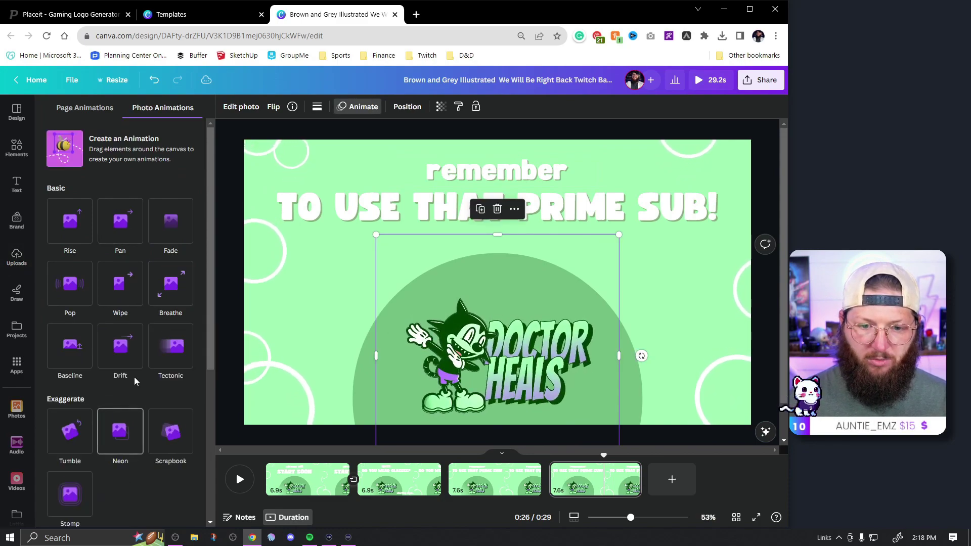
scroll(76, 491, down, 5)
click(81, 498)
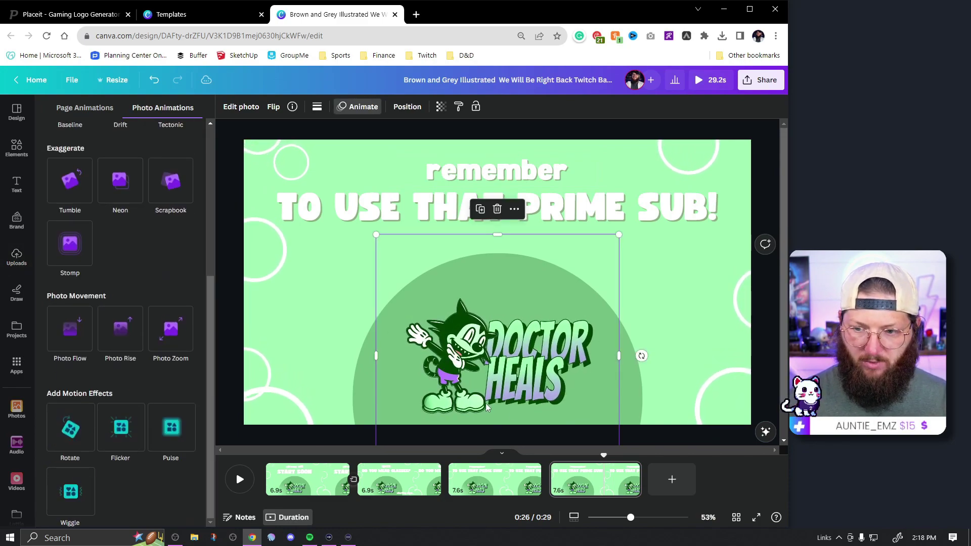
- Group the "remember" and "TO USE THAT PRIME SUB!" texts on page 4 and check the group's animation settings
click(566, 212)
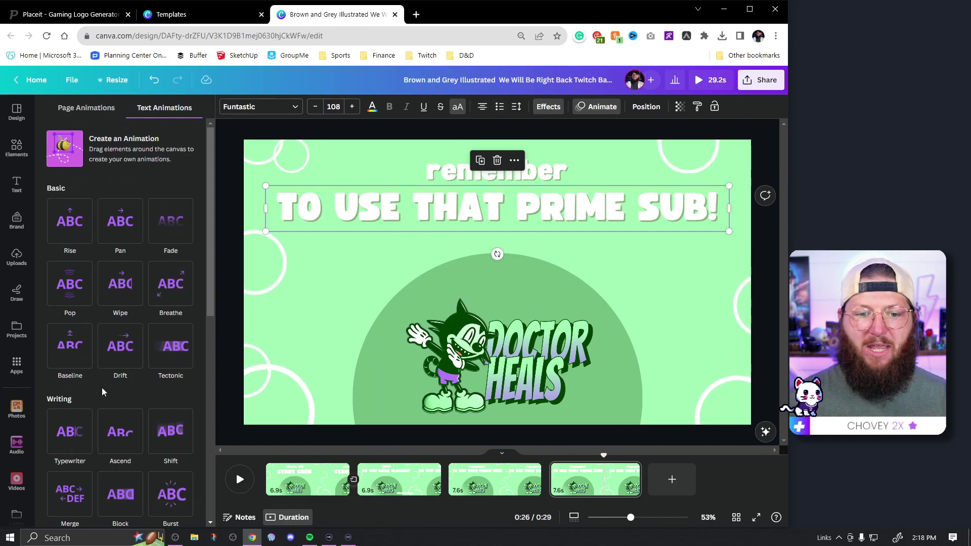
scroll(106, 392, down, 10)
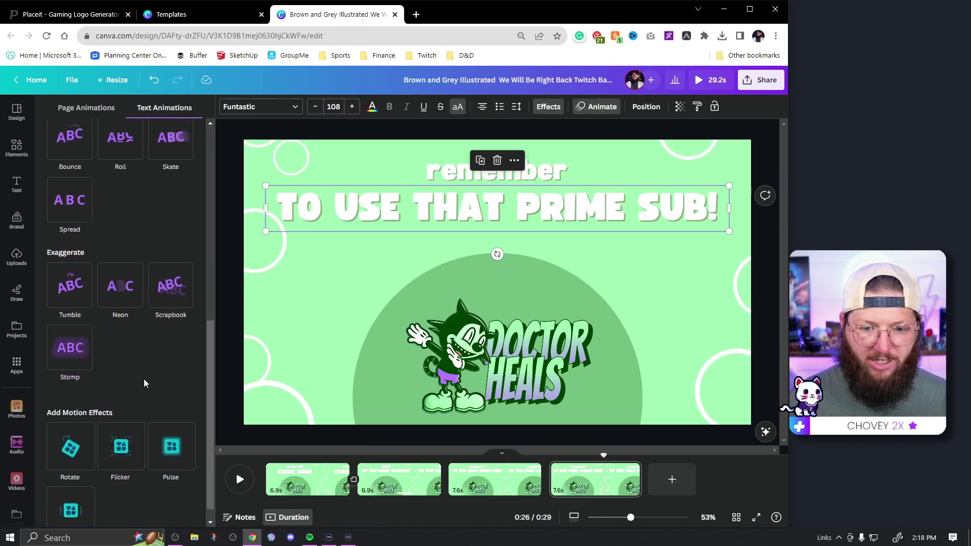
scroll(144, 383, up, 10)
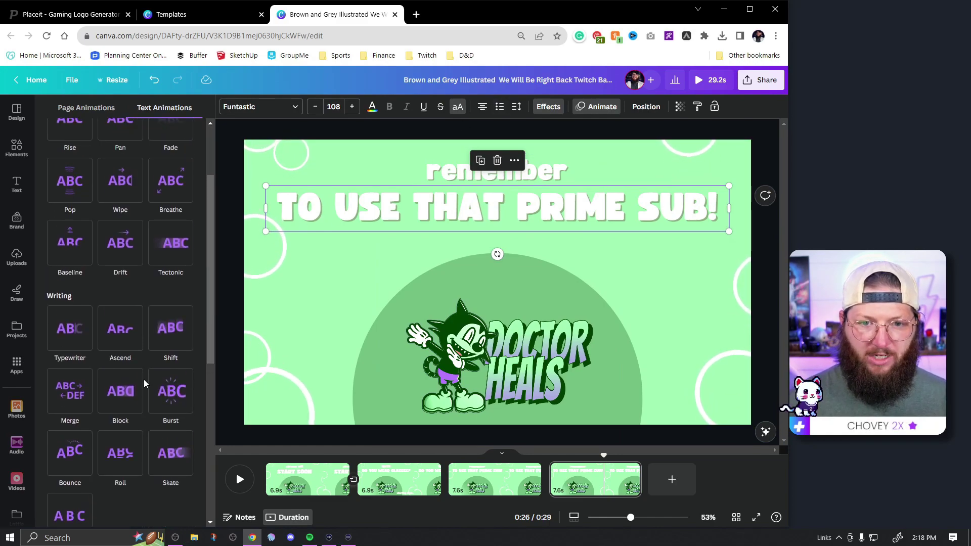
shift+click(566, 176)
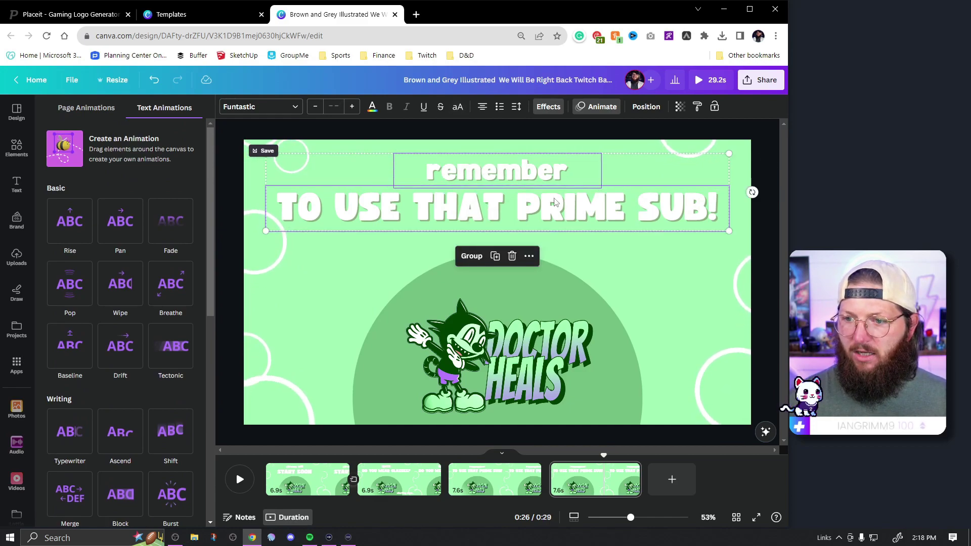
click(471, 256)
click(612, 110)
click(612, 111)
scroll(115, 321, down, 3)
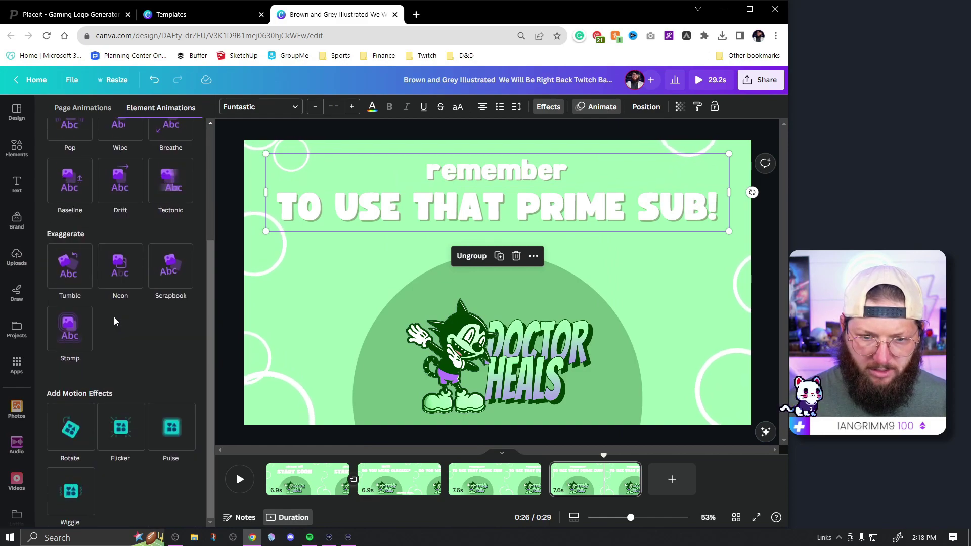
- Set page 4's duration to 5.0 seconds and split the page near its middle, at 23.8 seconds
click(611, 489)
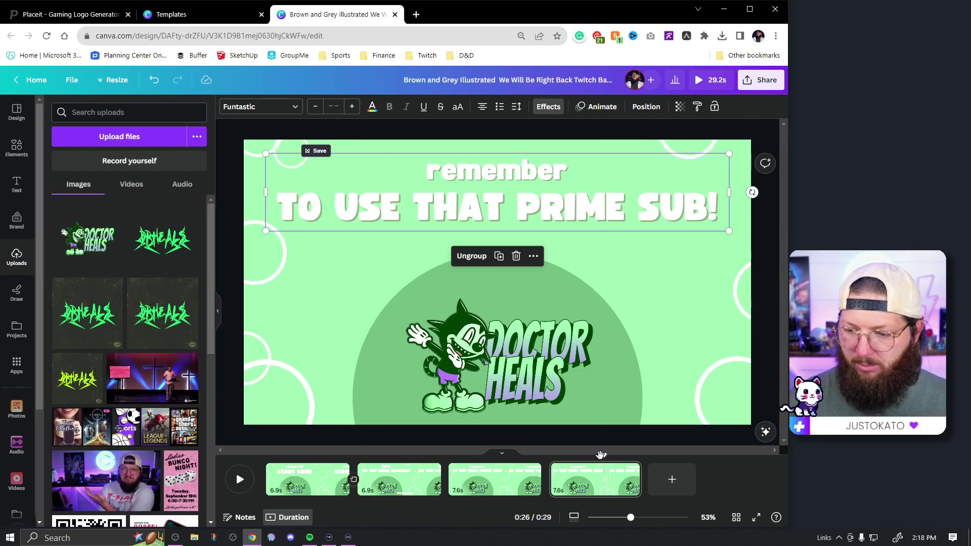
click(593, 455)
click(601, 489)
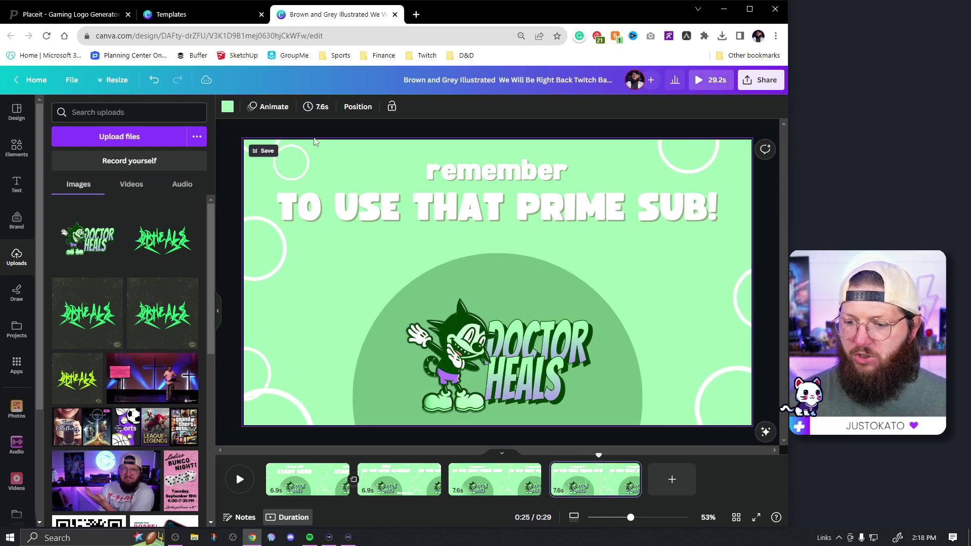
click(315, 106)
text(5)
key(Return)
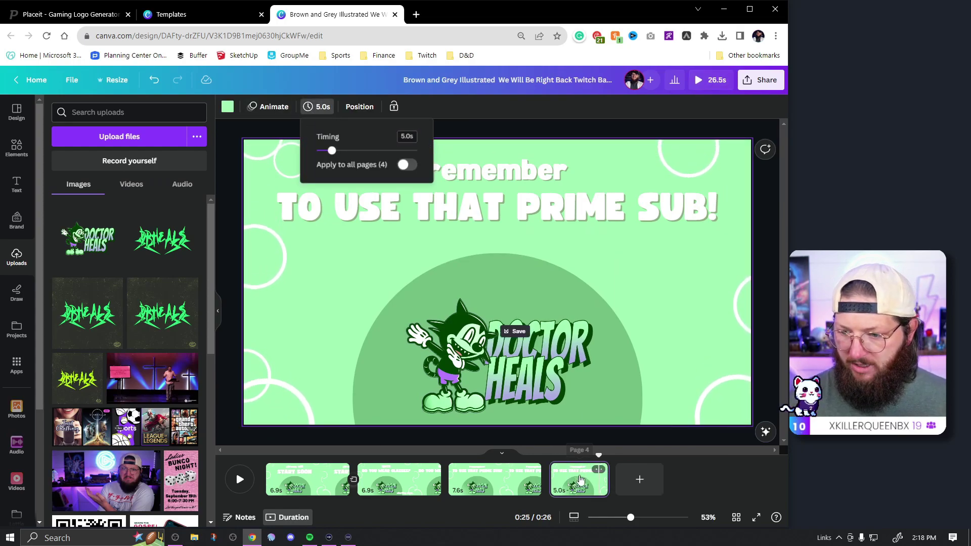
click(577, 461)
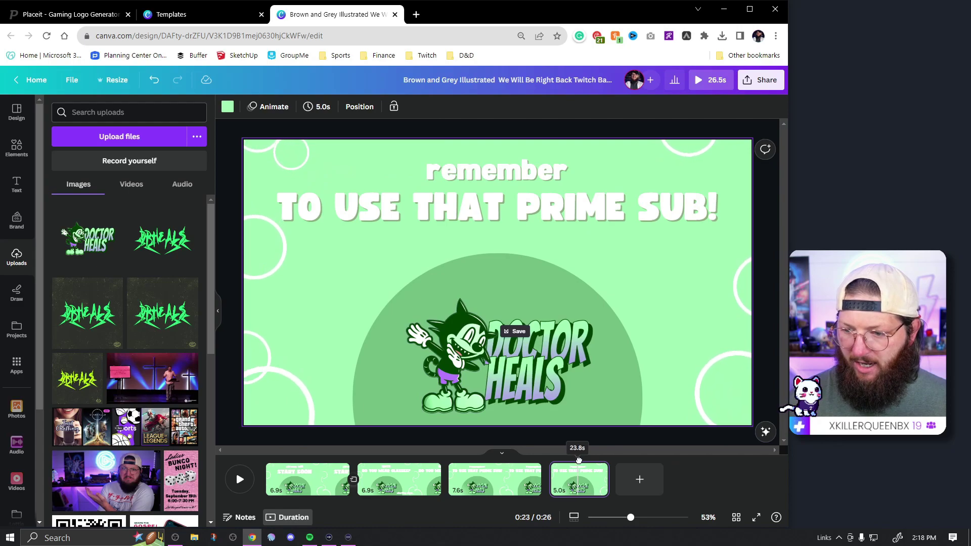
key(s)
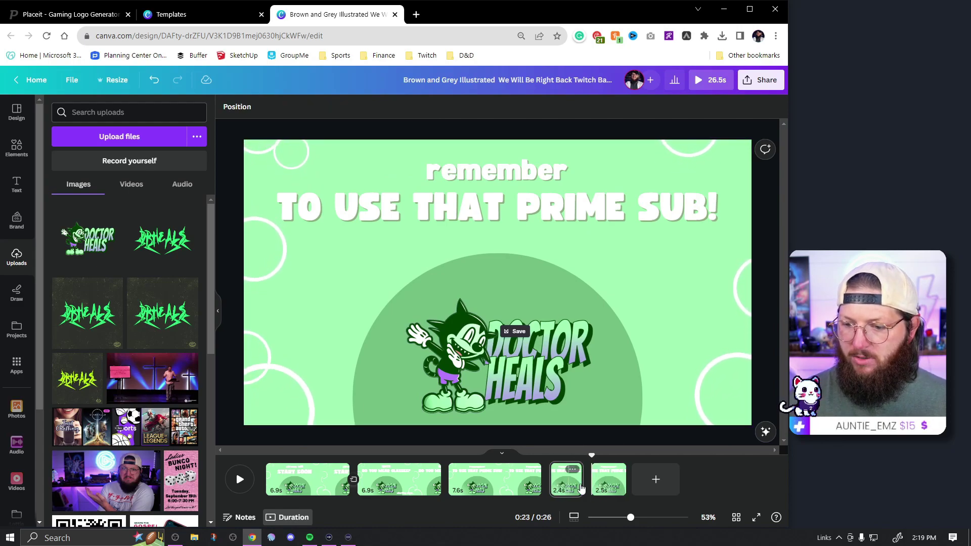
- Shift the logo left on page 4 and right on page 5, and add a Match & Move transition between them
click(569, 486)
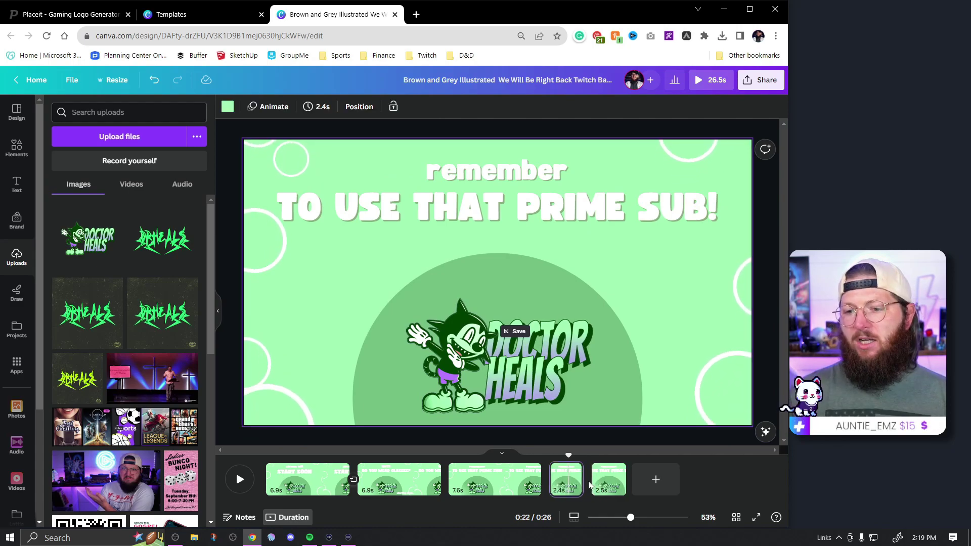
click(512, 362)
mouse_move(511, 373)
mouse_down()
mouse_move(452, 374)
mouse_move(602, 377)
mouse_up()
scroll(470, 382, down, 2)
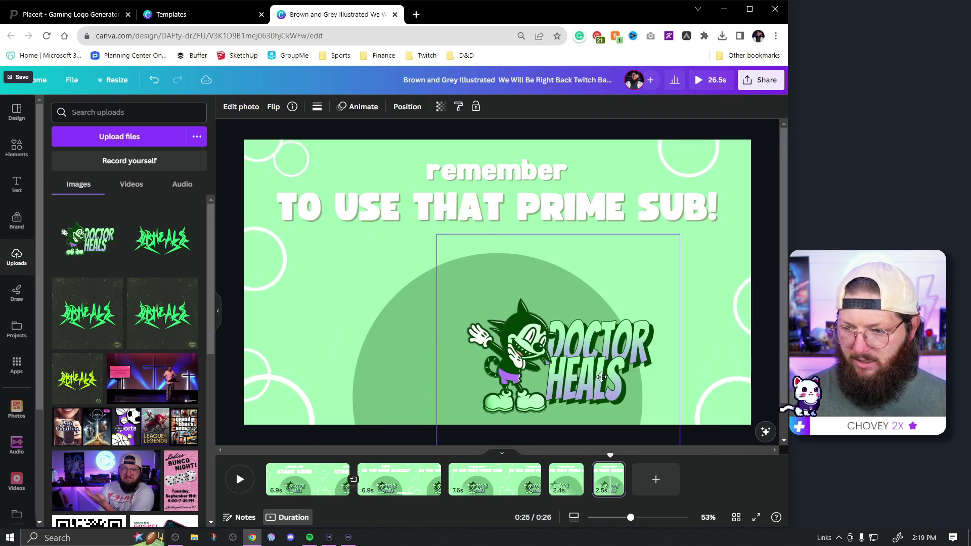
click(593, 491)
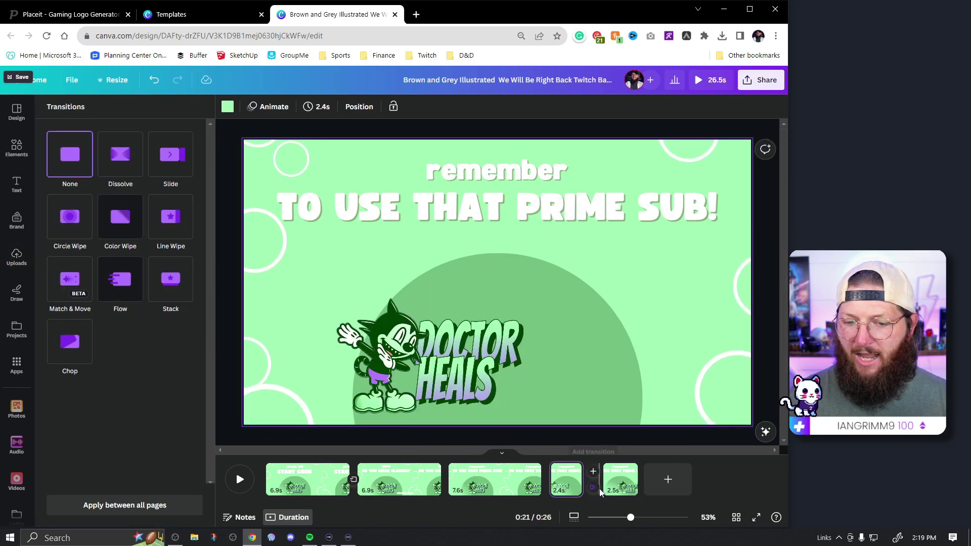
click(64, 280)
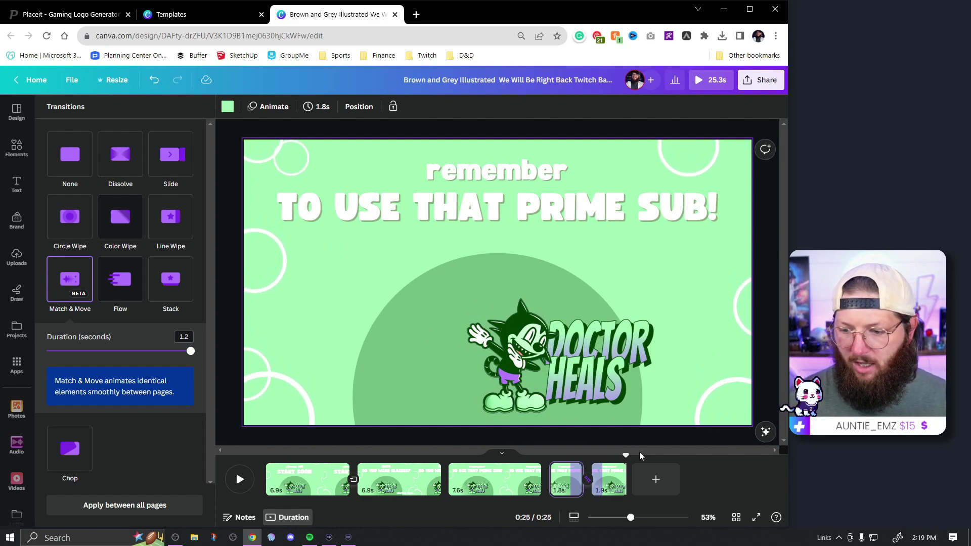
- Move the Doctor Heals logo on page 5 up to just below the text
click(608, 490)
click(593, 380)
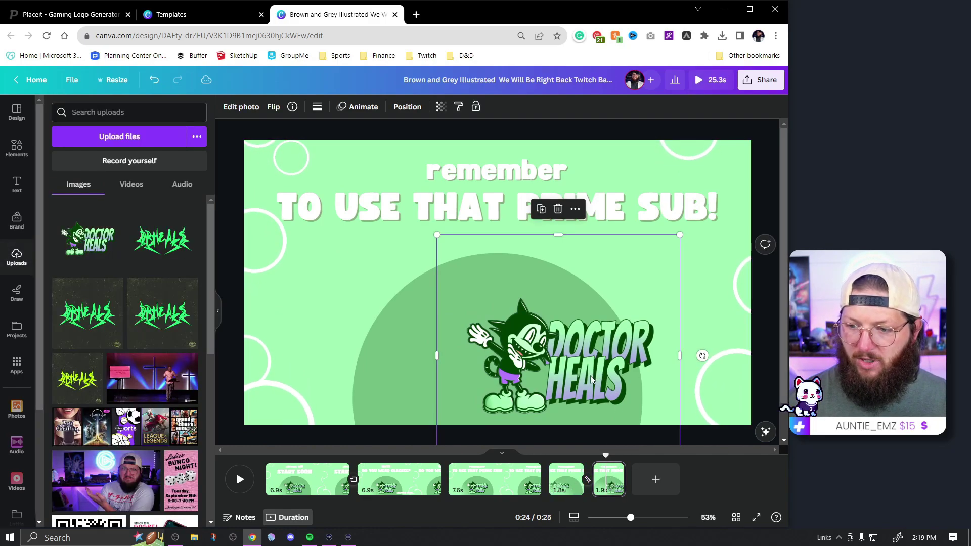
drag(585, 376, 595, 317)
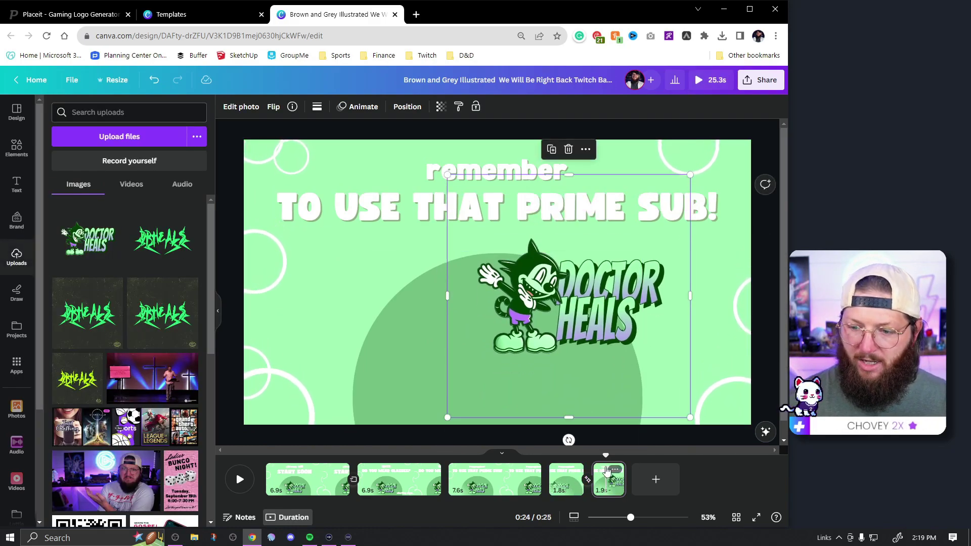
key(space)
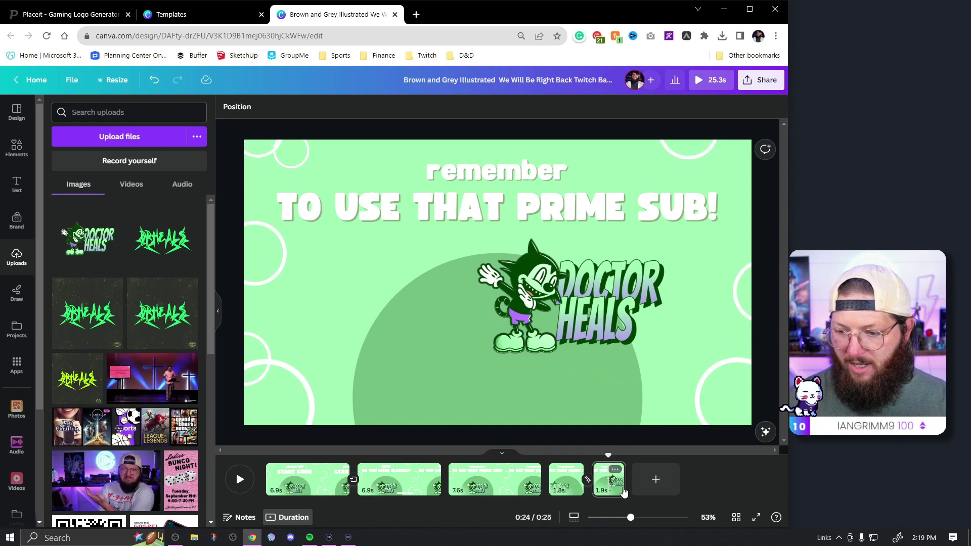
- Split page 5, move the logo down on the new page 6, add a Match & Move transition between them and preview the sequence
key(s)
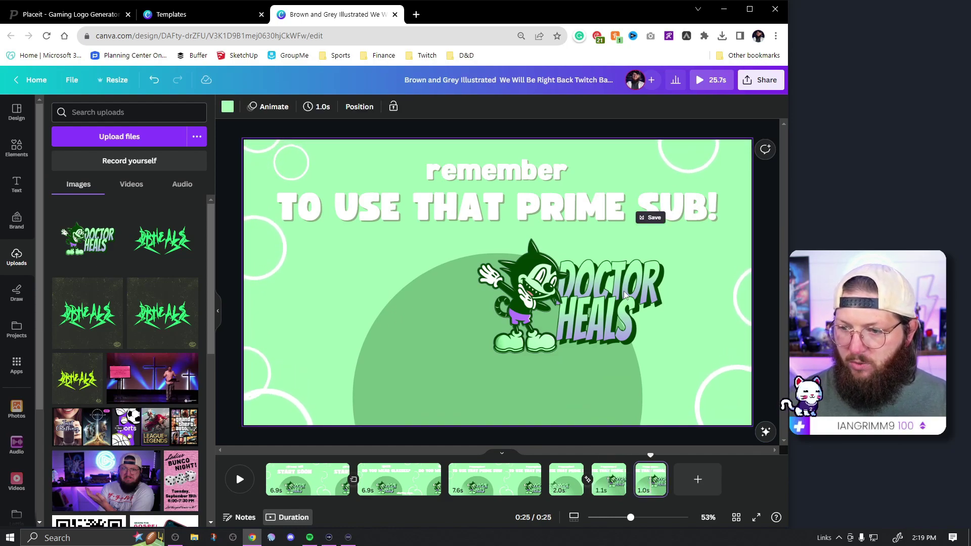
click(625, 295)
drag(625, 295, 648, 363)
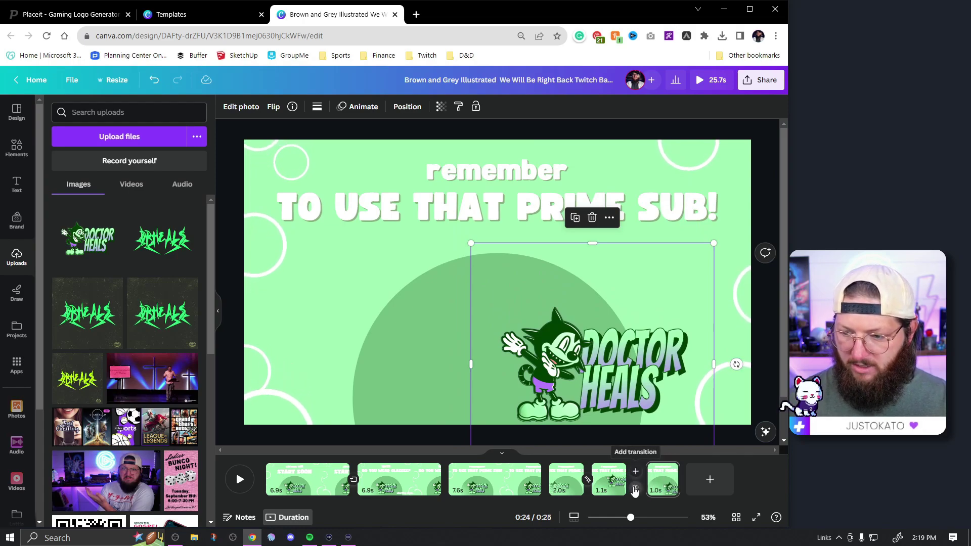
click(635, 490)
click(70, 278)
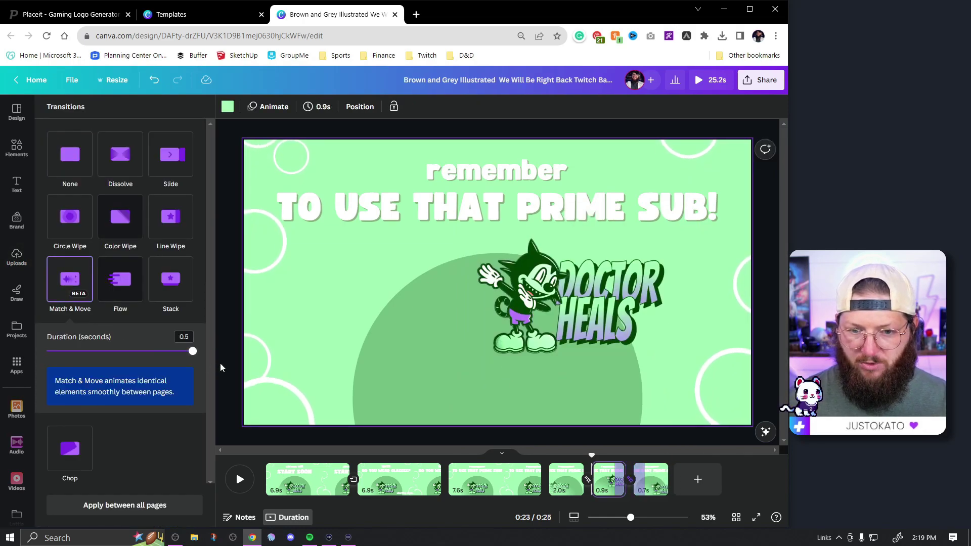
drag(591, 456, 560, 457)
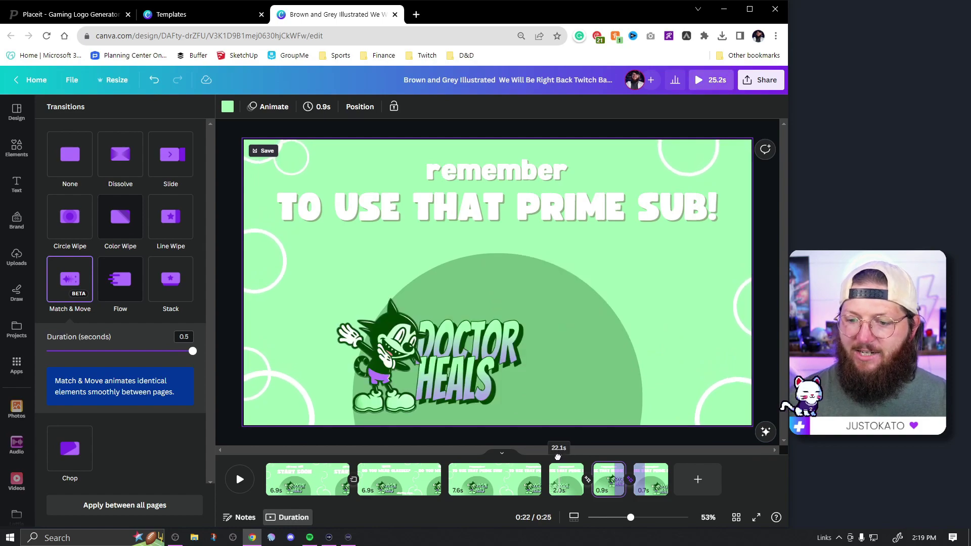
key(space)
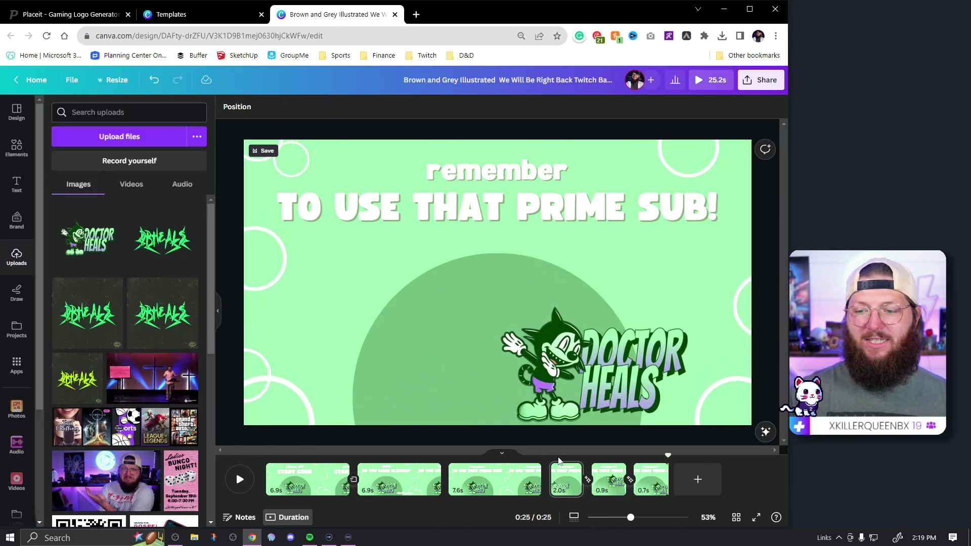
- Delete pages 6 and 5 and extend page 4's duration to 6.6 seconds
click(651, 481)
key(Delete)
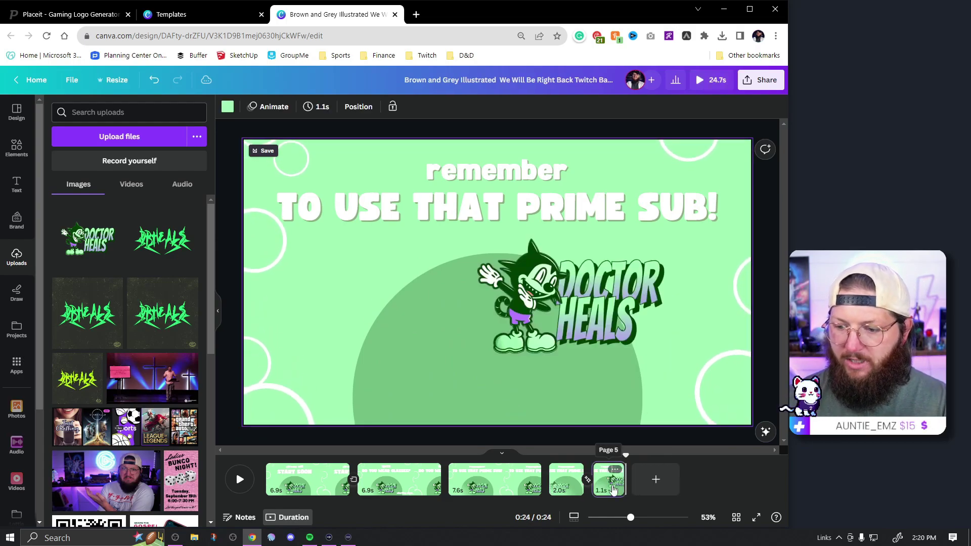
key(Delete)
click(569, 487)
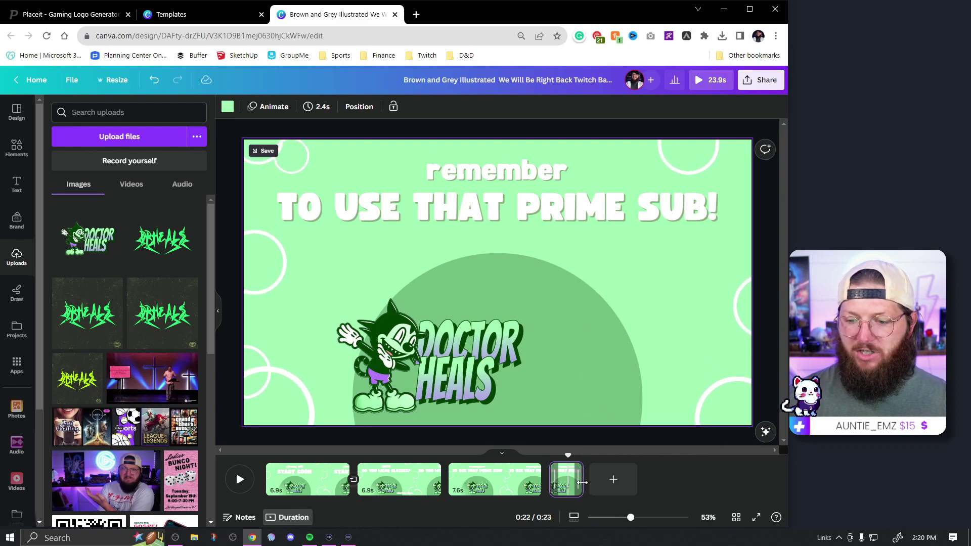
drag(582, 483, 599, 482)
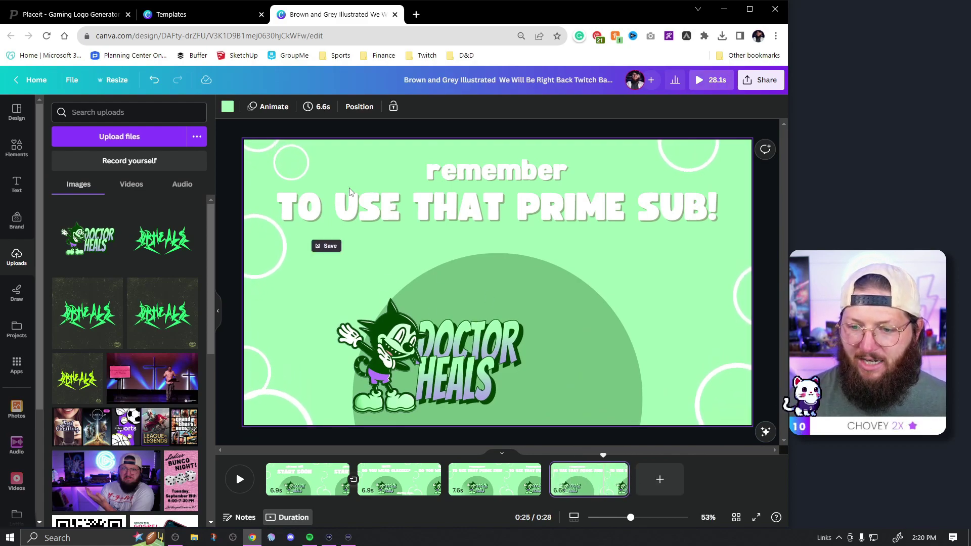
- Try a custom looping motion path on page 4's logo with Smooth movement and a higher speed, and delete the path
click(270, 109)
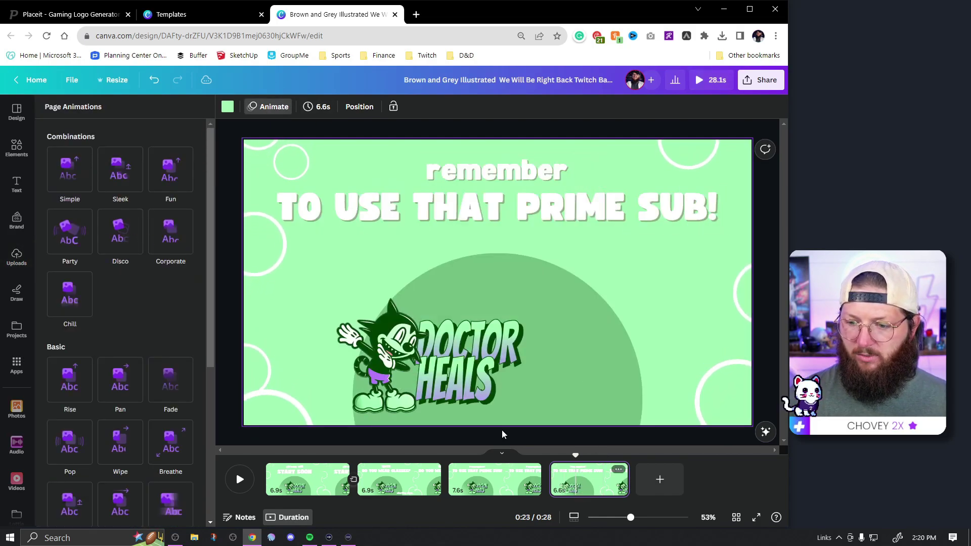
click(449, 355)
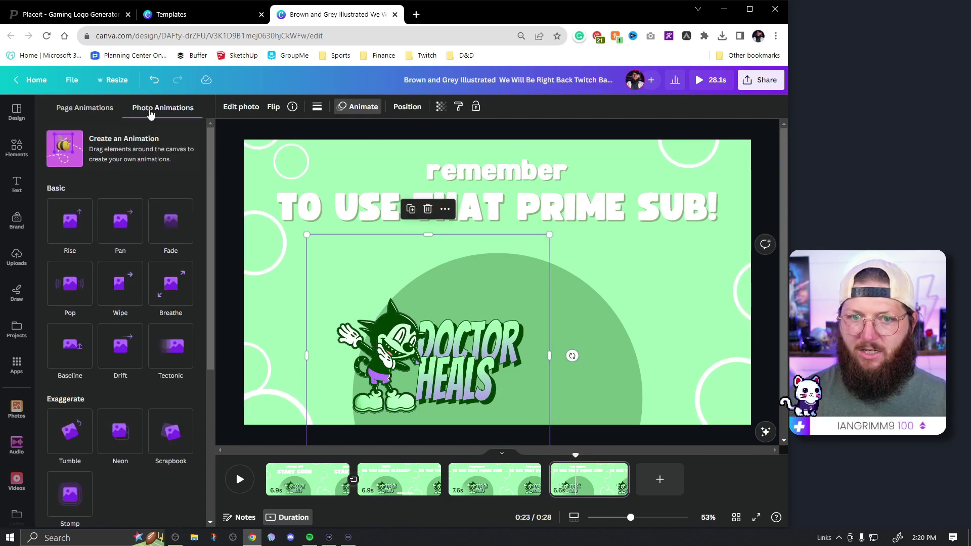
click(122, 151)
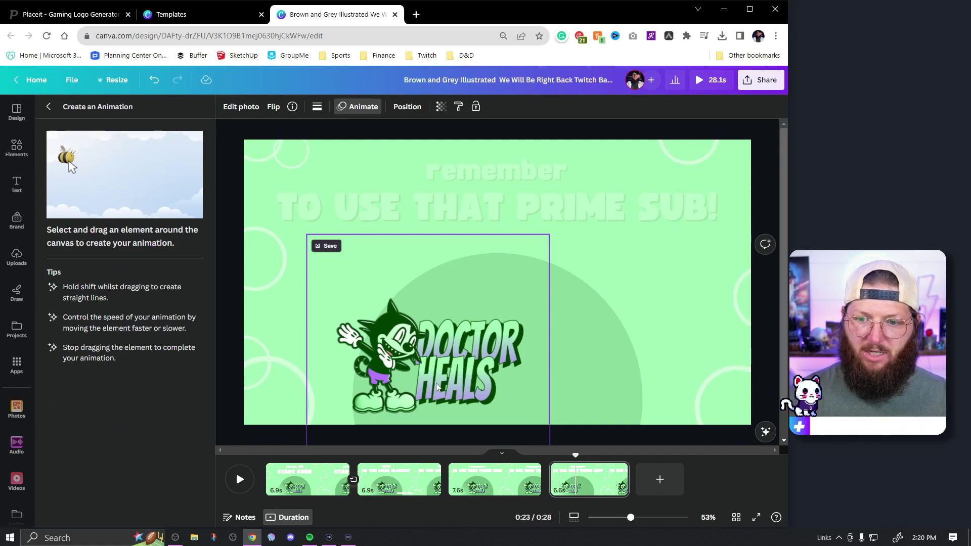
mouse_move(435, 376)
mouse_down()
mouse_move(457, 329)
mouse_move(540, 318)
mouse_move(573, 353)
mouse_move(569, 404)
mouse_move(485, 412)
mouse_move(468, 397)
mouse_move(473, 377)
mouse_move(504, 353)
mouse_move(521, 365)
mouse_move(508, 369)
mouse_up()
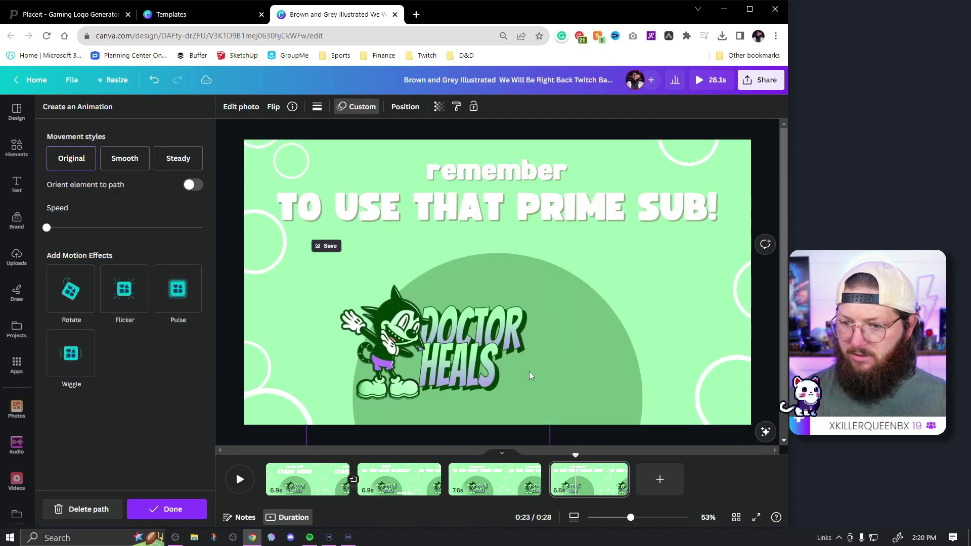
click(124, 159)
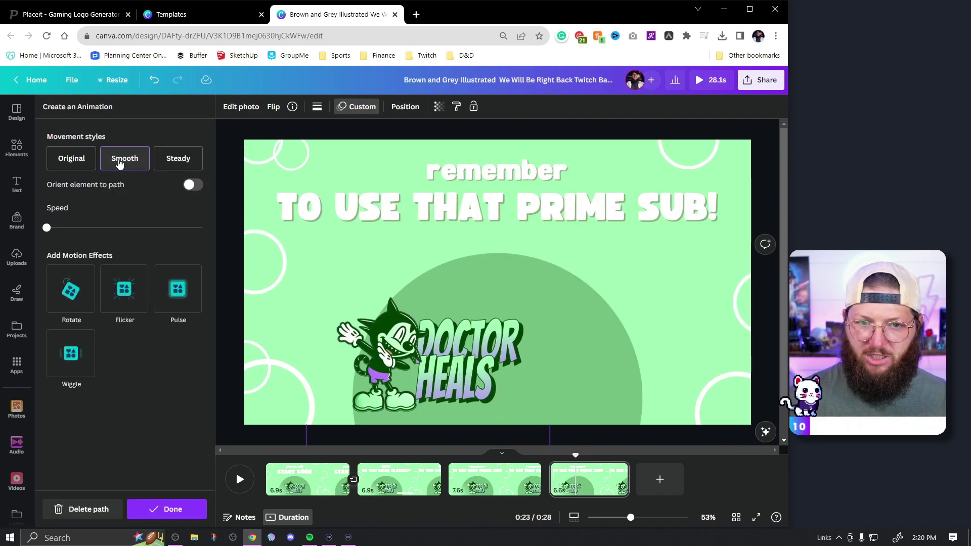
drag(46, 227, 96, 228)
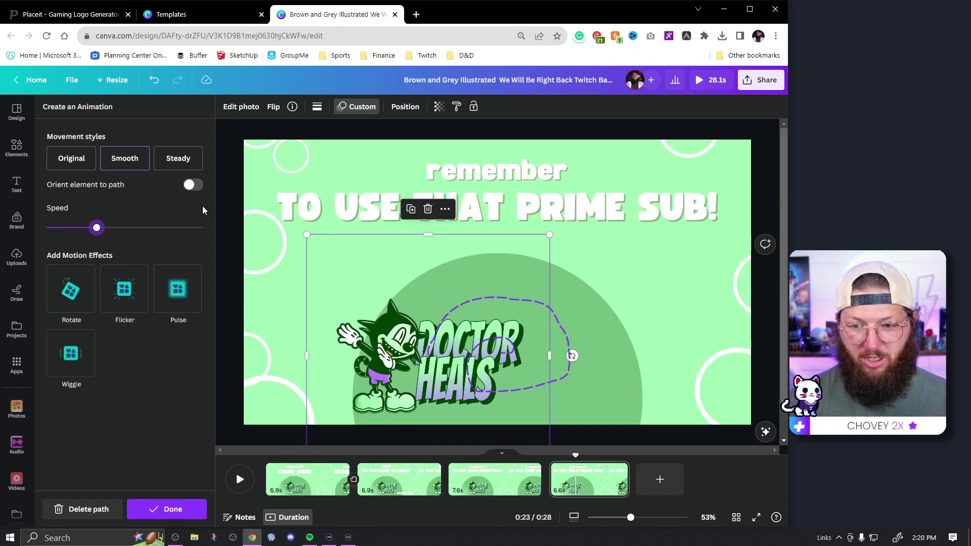
click(95, 515)
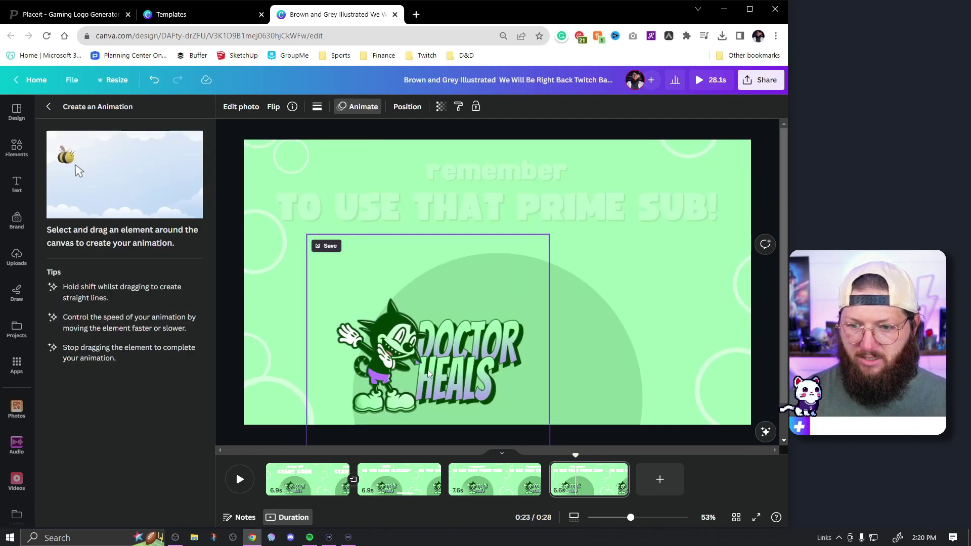
- Try a zigzag motion path on the logo with Smooth, Steady and Original movement at a reduced speed, and delete it and one further path
mouse_move(427, 369)
mouse_down()
mouse_move(447, 351)
mouse_move(616, 318)
mouse_move(371, 271)
mouse_move(512, 354)
mouse_move(498, 370)
mouse_up()
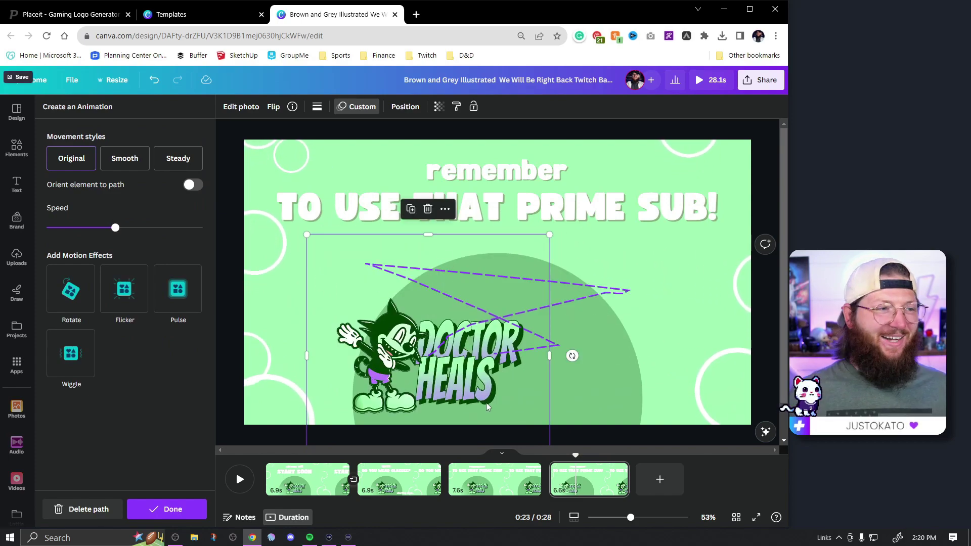
click(116, 160)
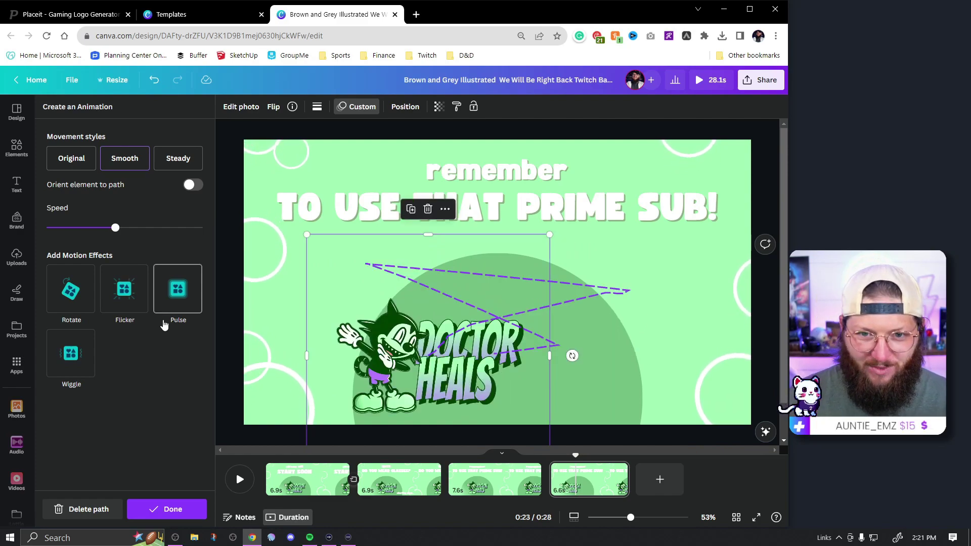
click(182, 161)
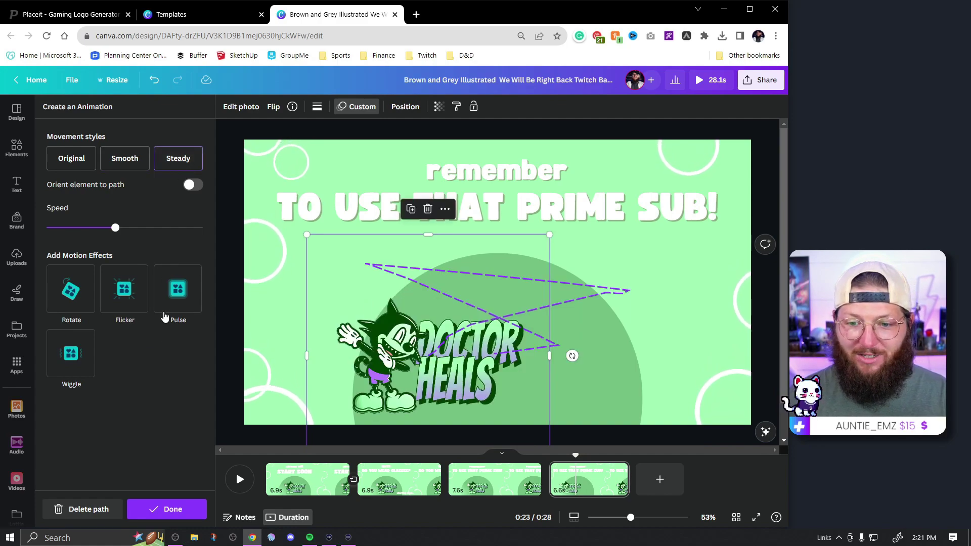
drag(107, 233, 53, 229)
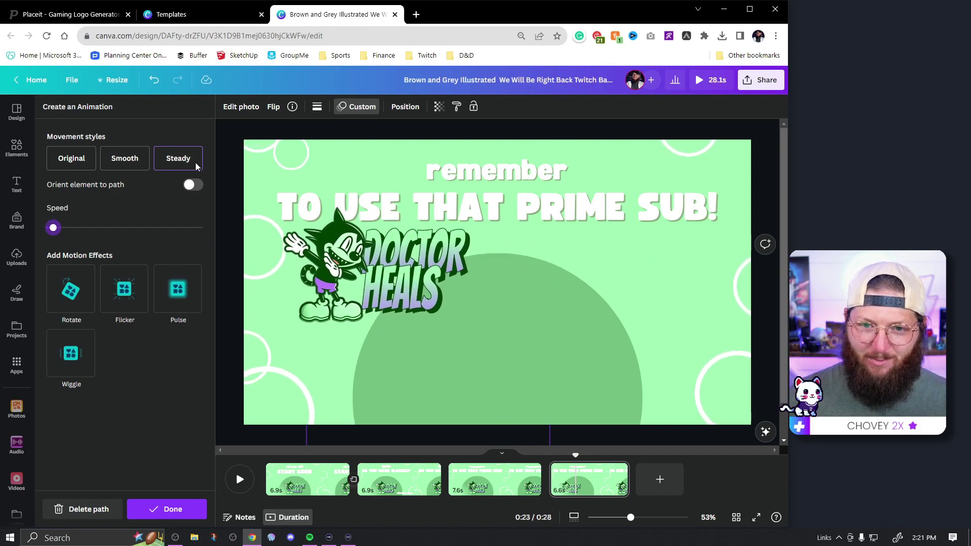
click(61, 165)
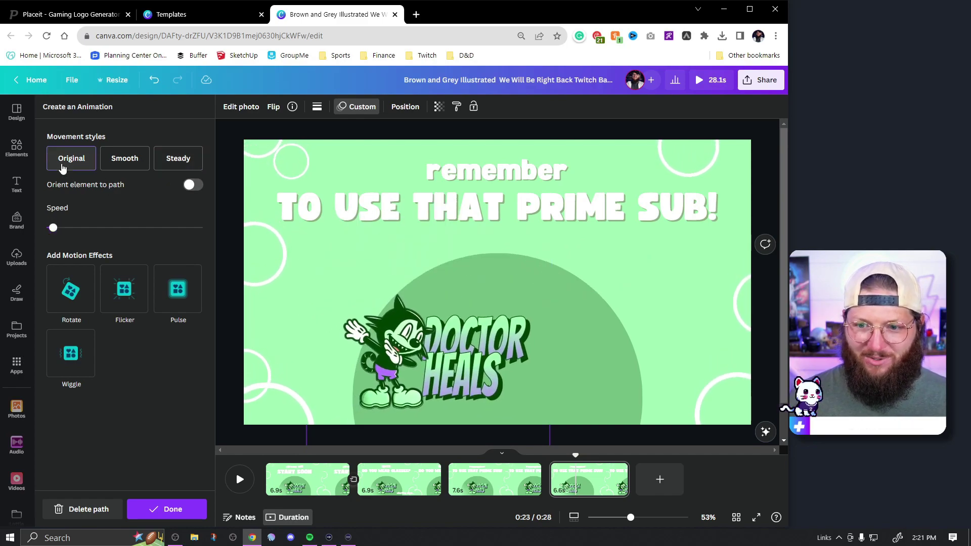
click(123, 160)
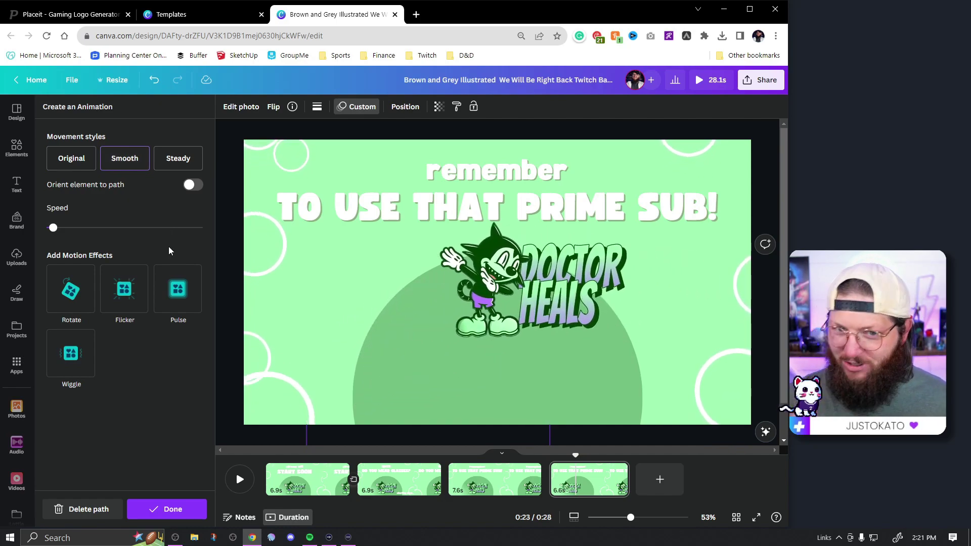
click(93, 512)
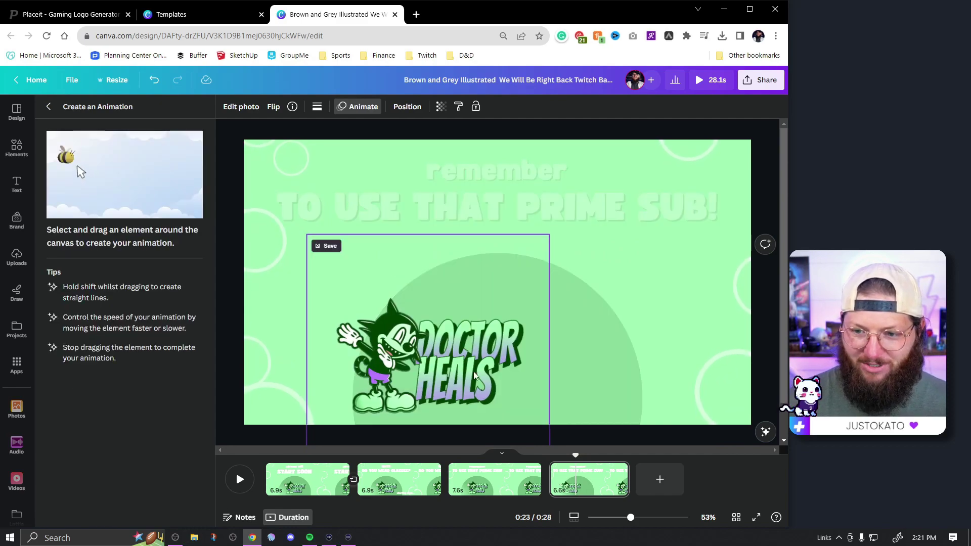
drag(473, 371, 541, 352)
click(96, 510)
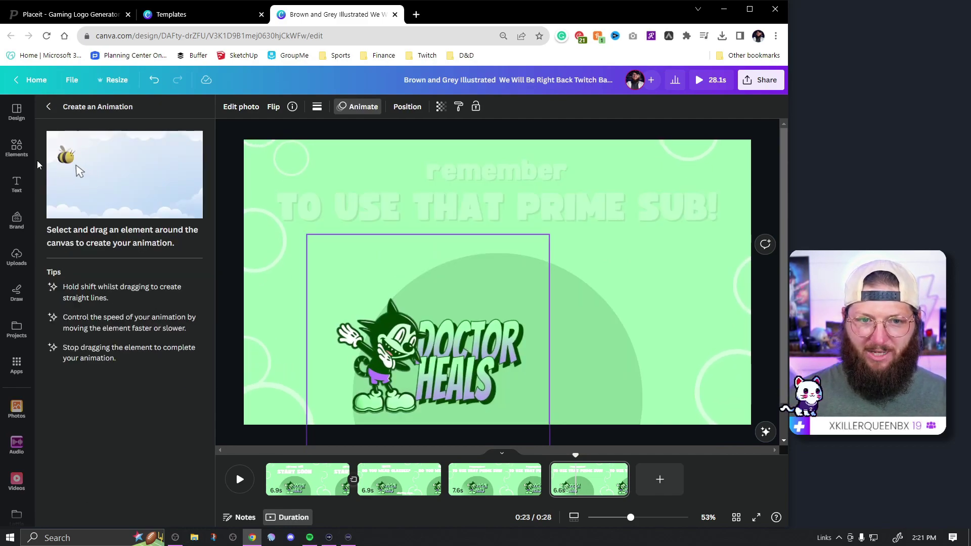
- Leave the animation creator and move page 4's logo back to the centre of the dark green circle
click(48, 106)
drag(472, 380, 538, 379)
click(693, 338)
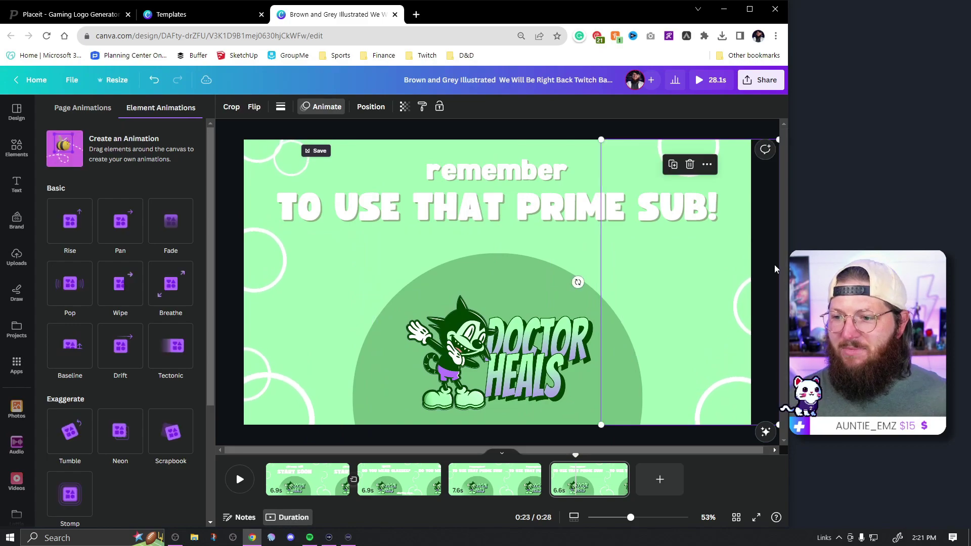
- Search the elements for "animated bubble" and show all of the graphics results
click(10, 143)
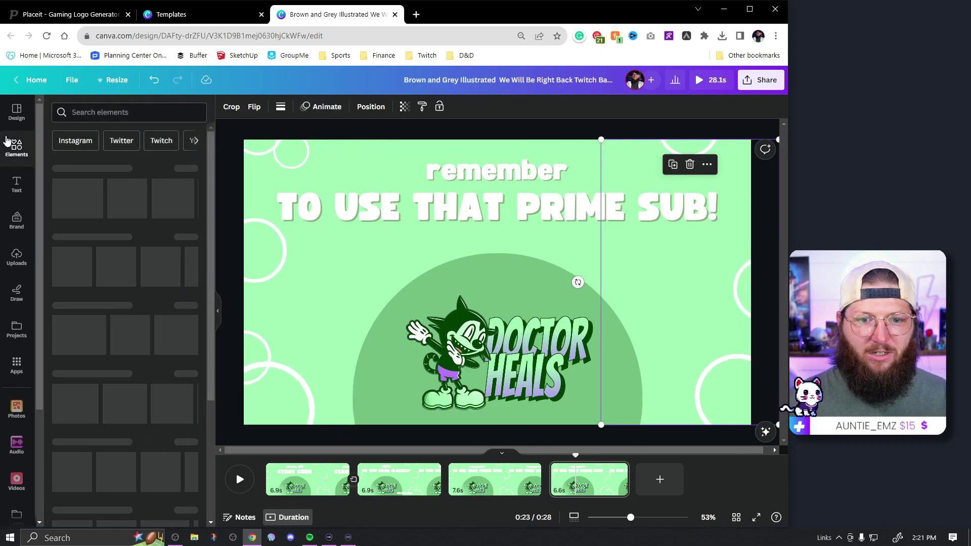
click(132, 112)
text(animated bubble)
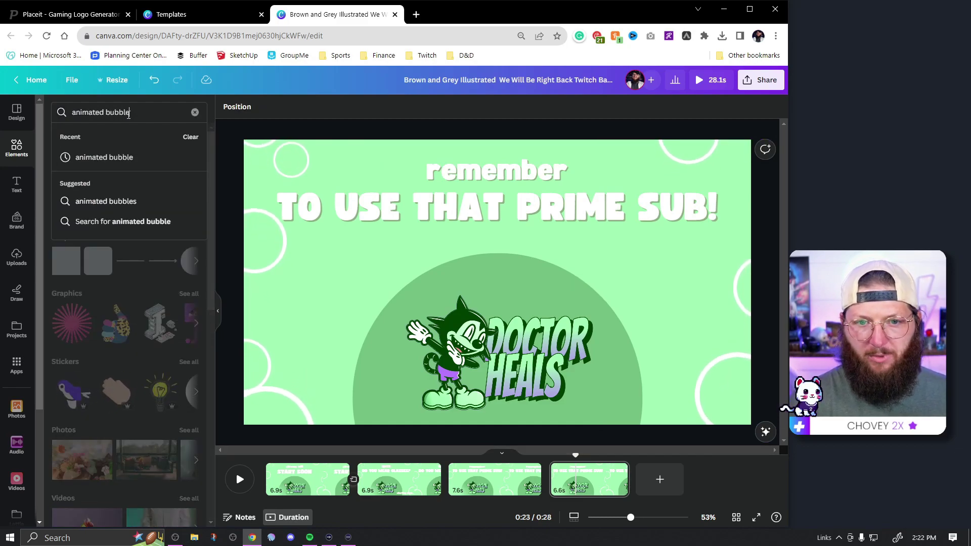
key(Return)
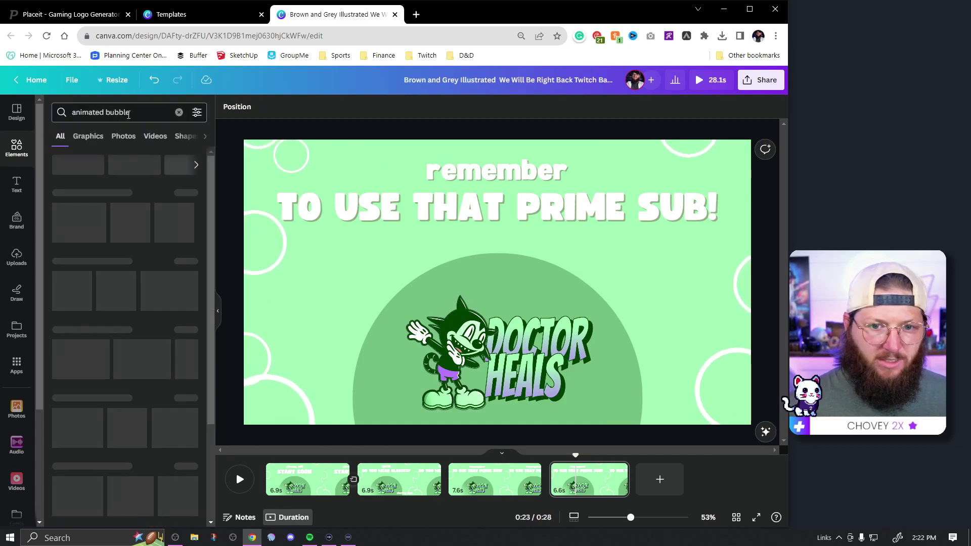
click(188, 173)
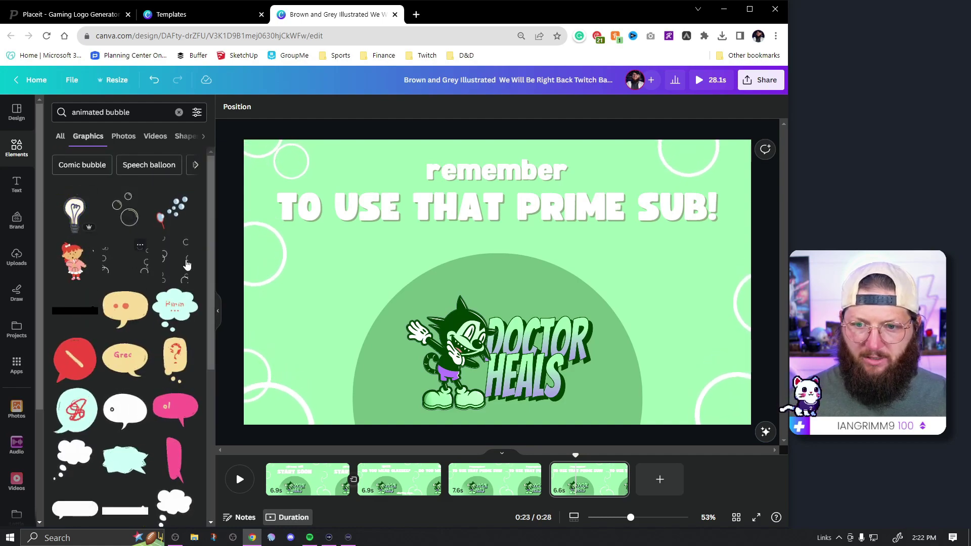
- Try the animated white-circle frame on page 4, and add the pastel bubble frame from its full Magic Recommendations instead
click(122, 261)
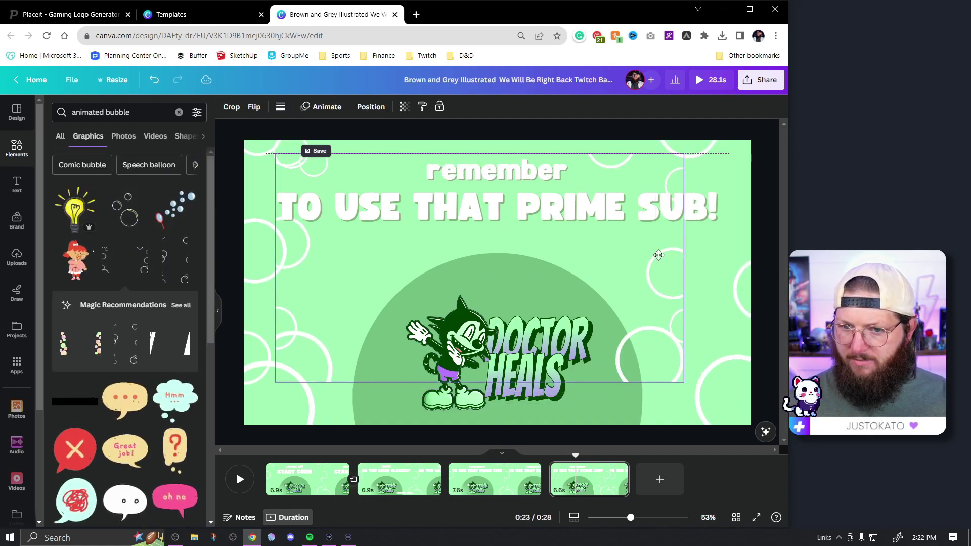
click(657, 254)
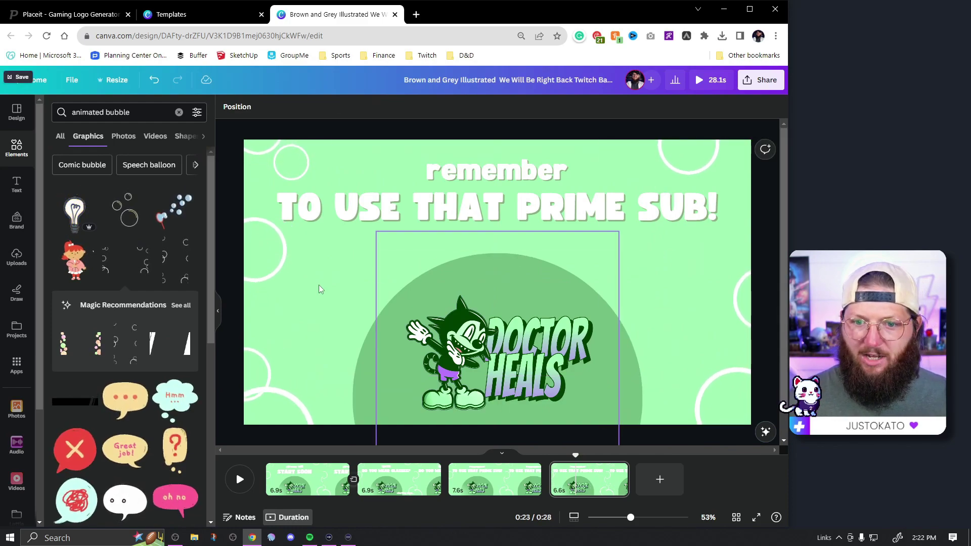
click(181, 306)
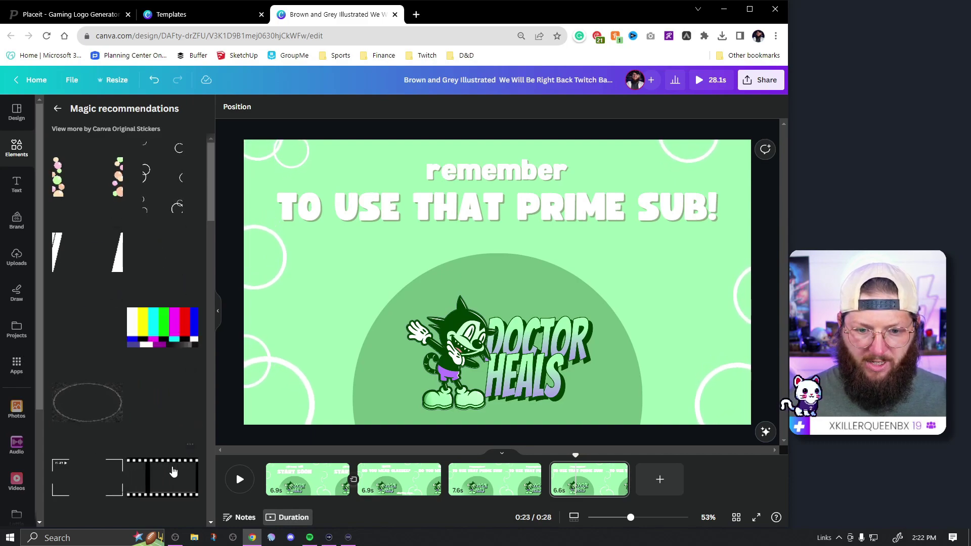
click(94, 183)
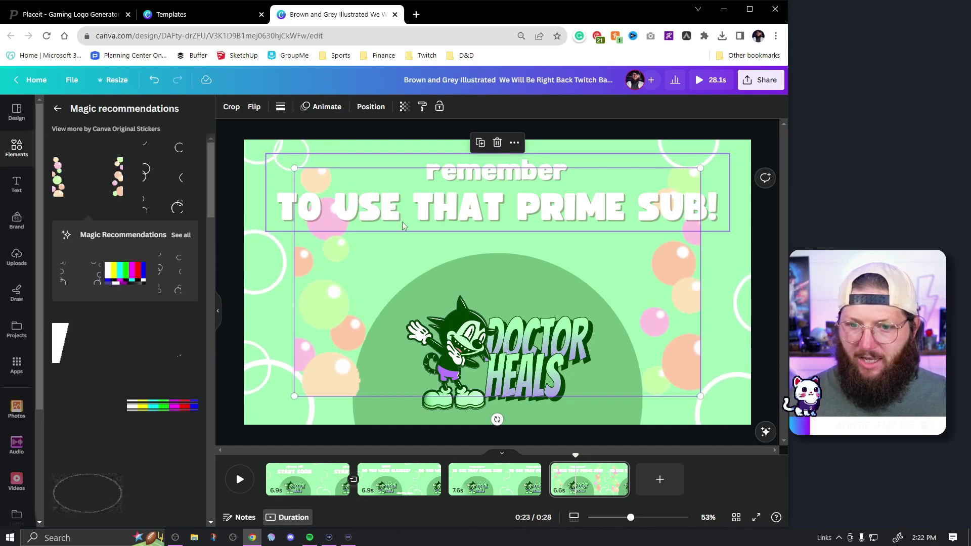
- Replace page 4's pastel bubble frame with the animated white diagonal stripes graphic, enlarged to cover the whole page
key(Delete)
click(90, 338)
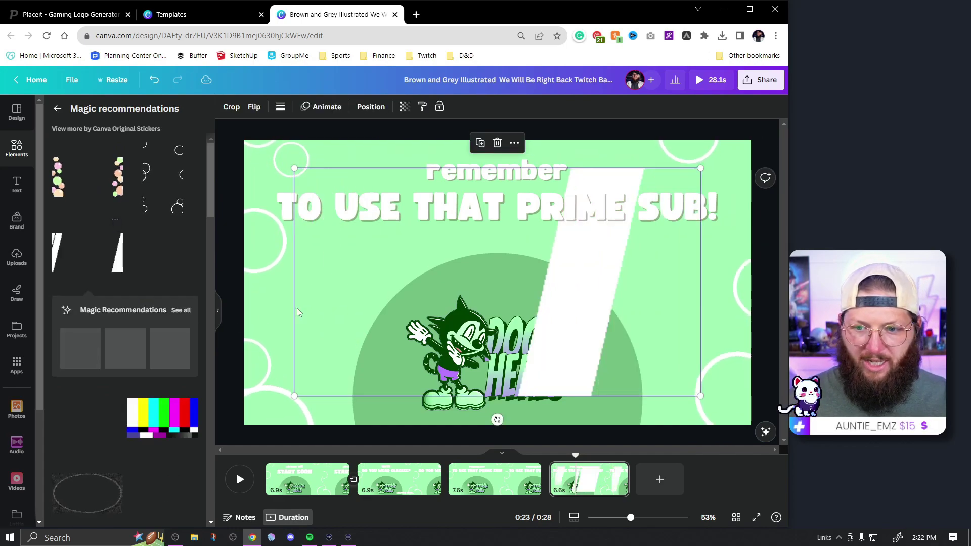
drag(536, 294, 483, 263)
drag(575, 341, 760, 243)
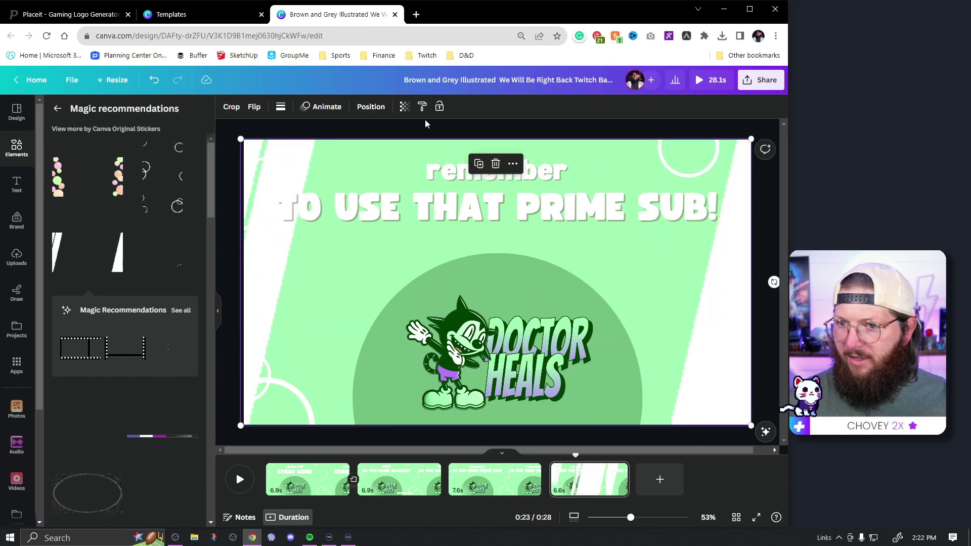
- Lower the animated stripes' transparency value to 20
click(404, 106)
drag(404, 150, 328, 150)
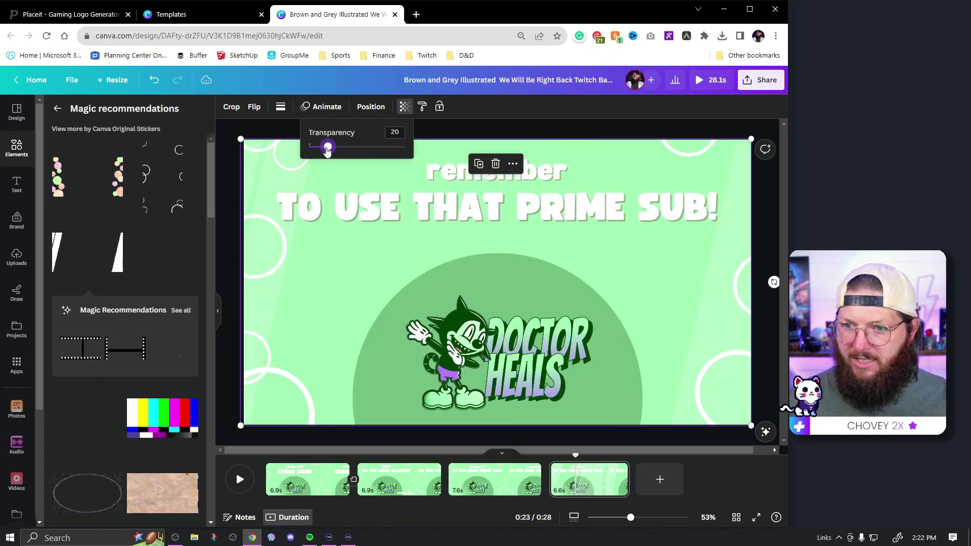
click(223, 206)
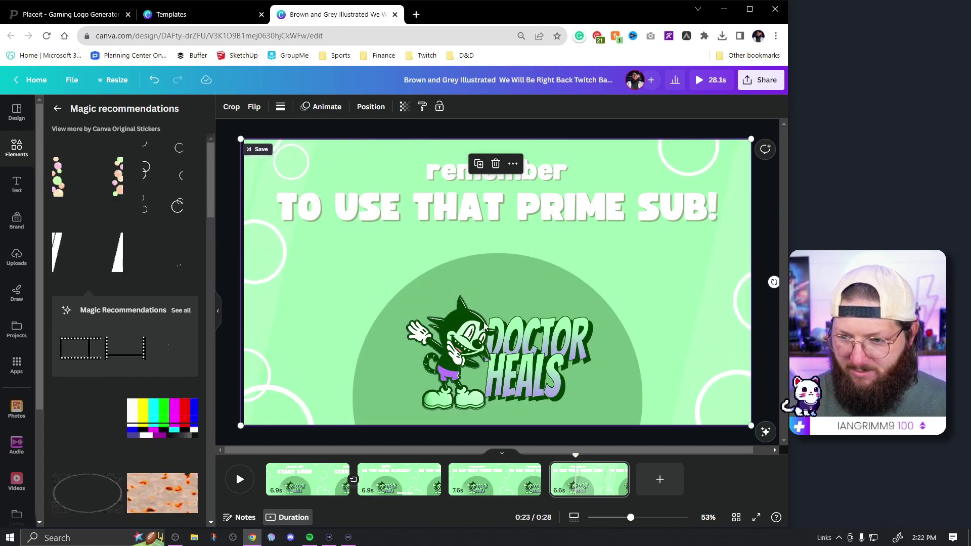
- Reorder page 4's layers so the animated stripes sit directly beneath the Doctor Heals logo
click(371, 108)
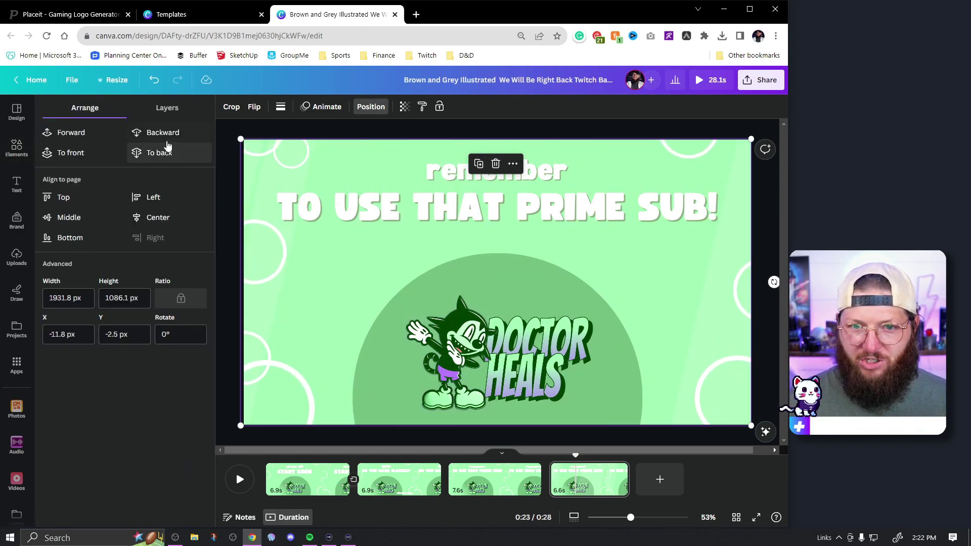
click(172, 109)
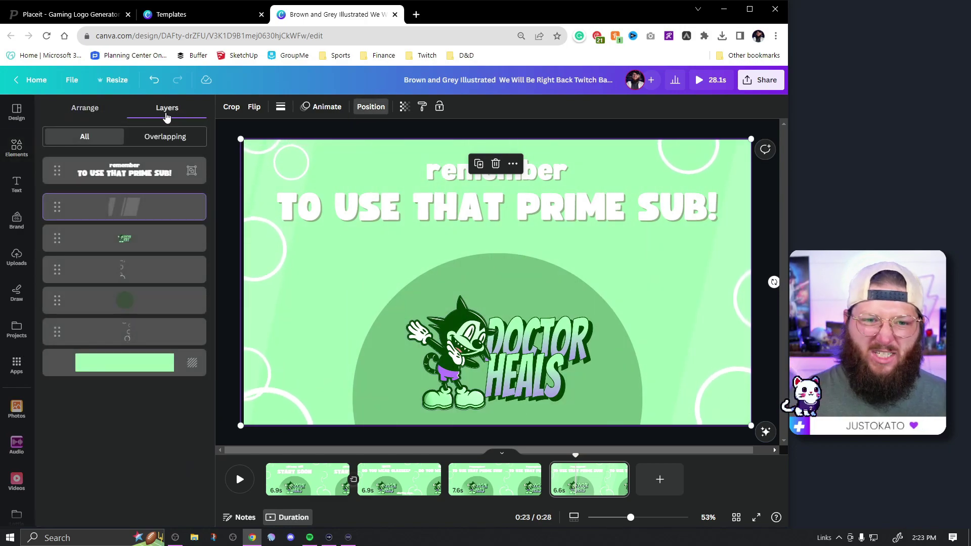
mouse_move(56, 217)
mouse_down()
mouse_move(54, 253)
mouse_move(91, 268)
mouse_up()
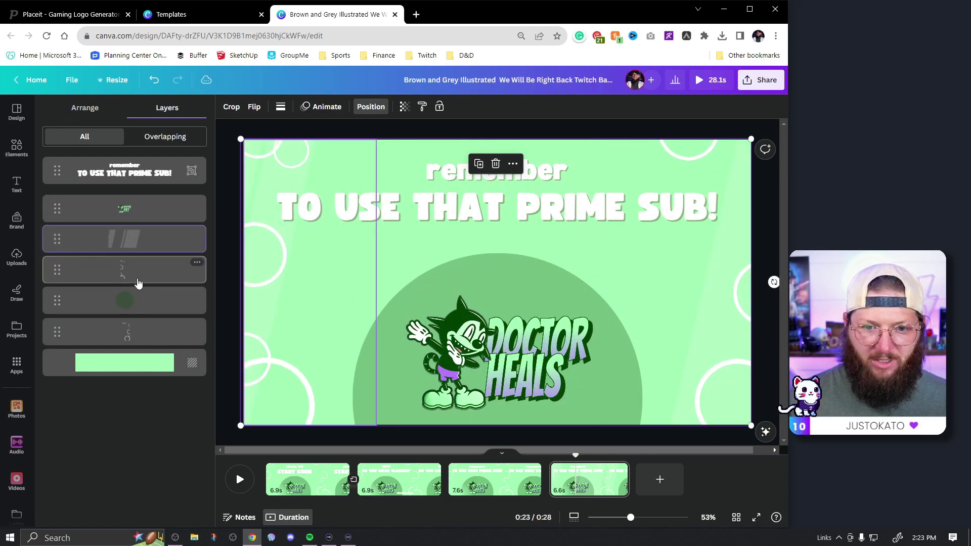
click(221, 296)
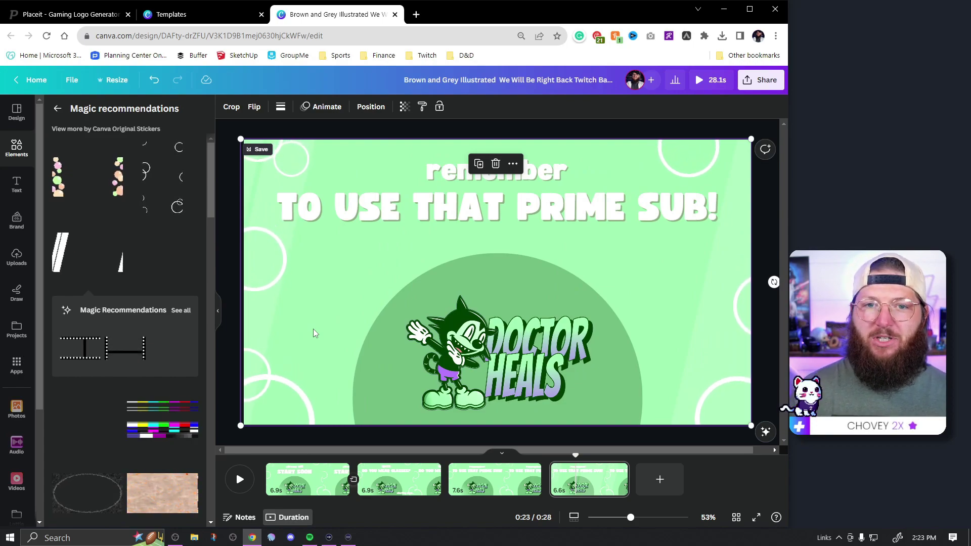
- View the Doctor Heals logo in the Placeit logo generator, and return to the Canva design
key(ctrl+1)
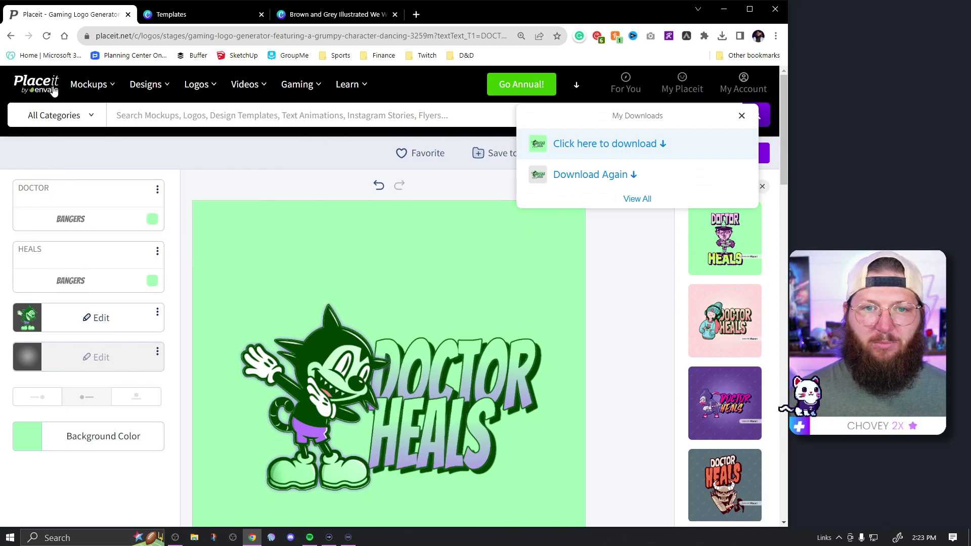
click(351, 15)
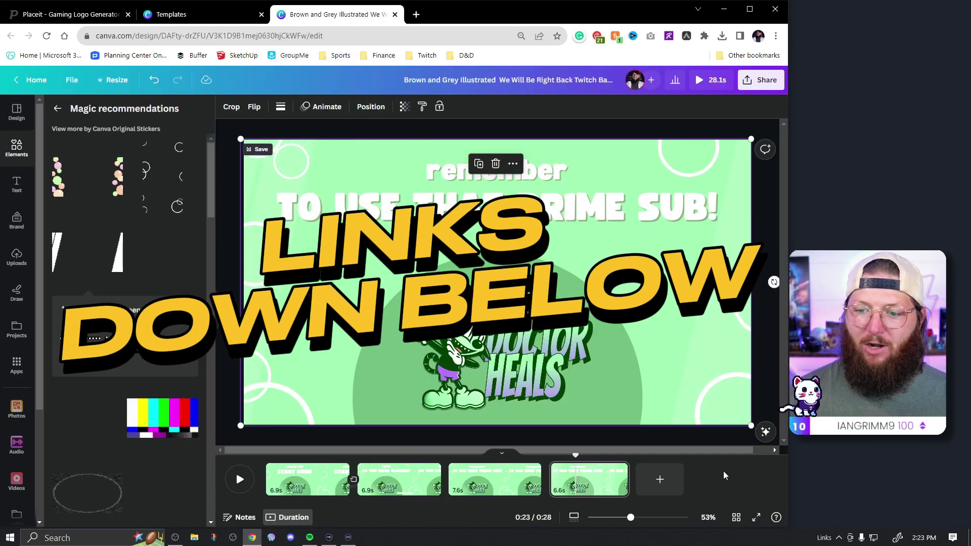